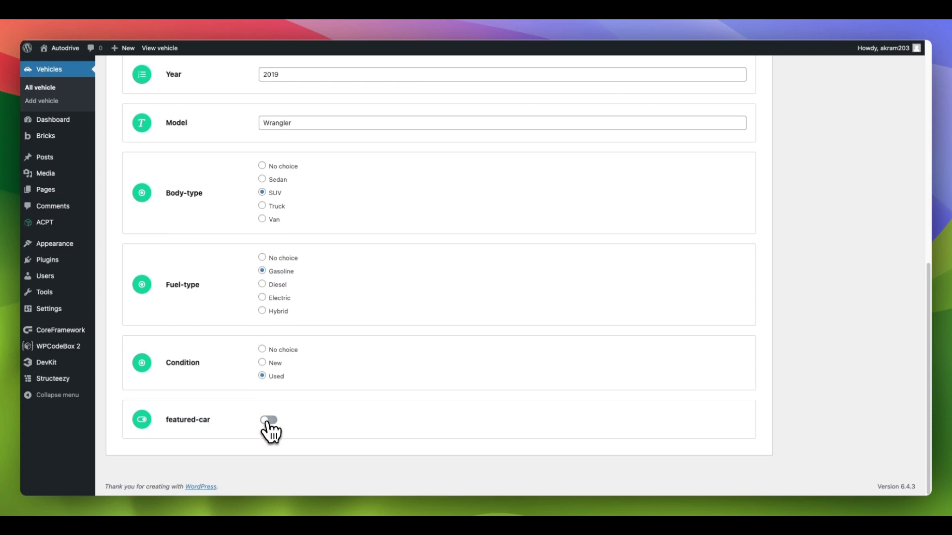
Step: Change the Toyota Prius's Condition in its vehicle entry and update it
scroll(570, 361, "up", 15)
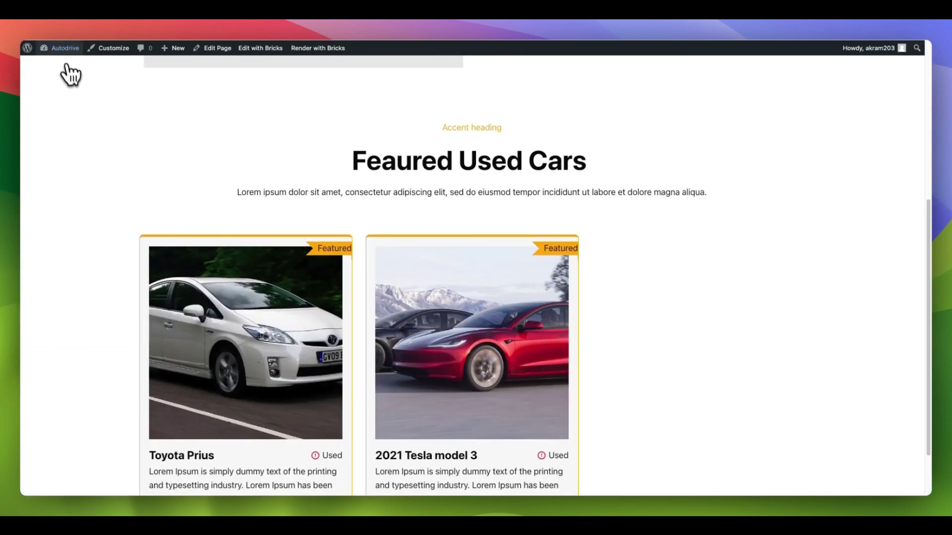
left_click(63, 52)
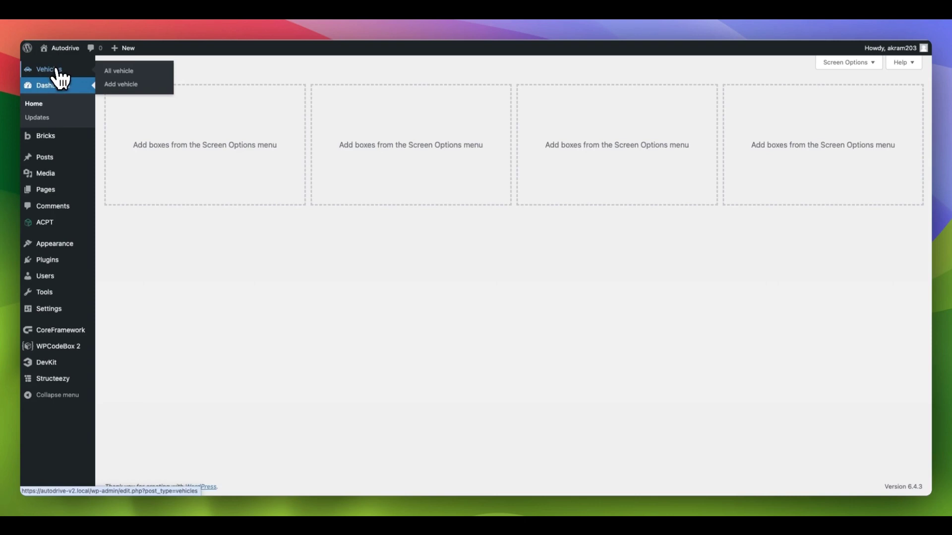
left_click(60, 73)
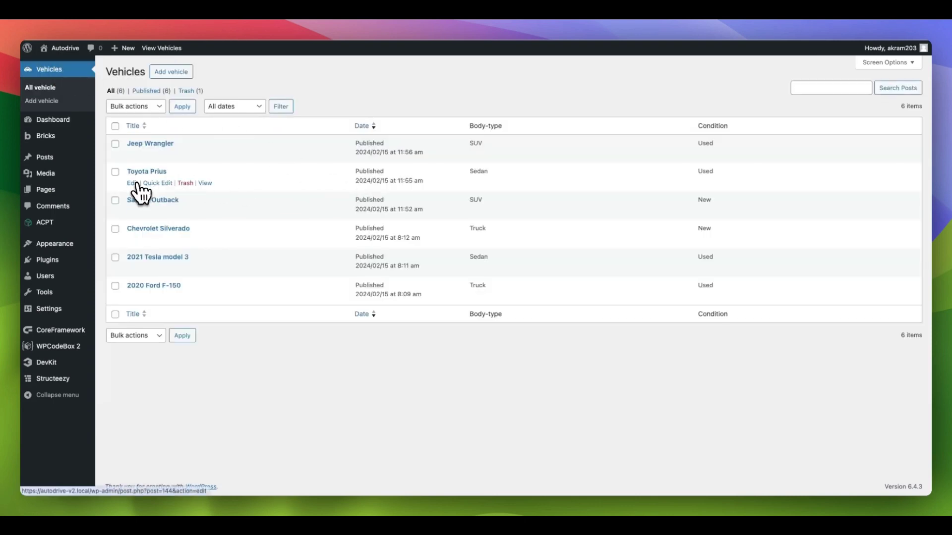
left_click(135, 184)
scroll(218, 283, "down", 10)
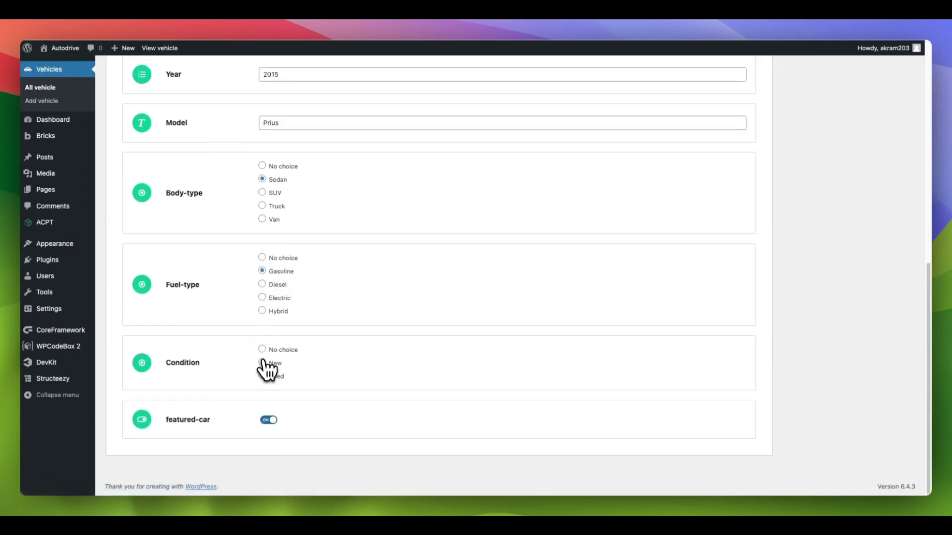
scroll(510, 350, "up", 10)
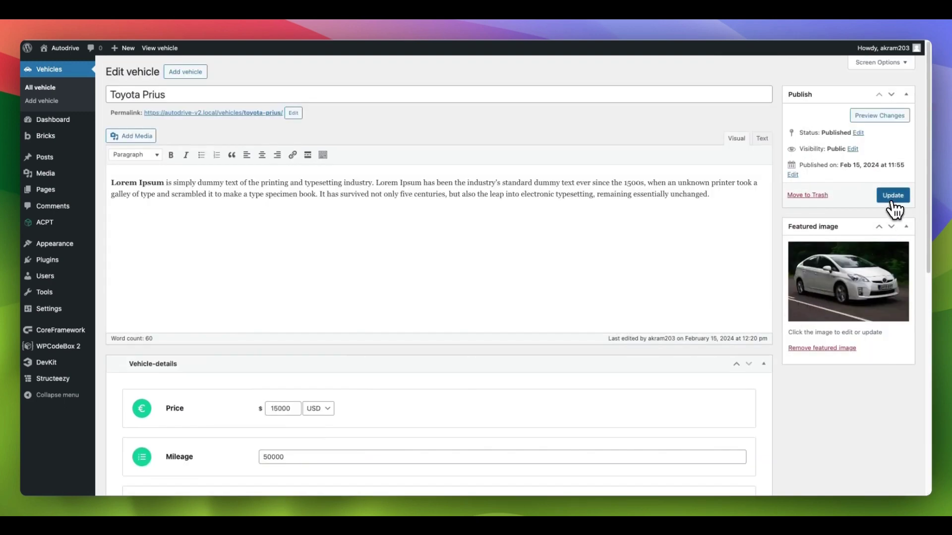
left_click(893, 224)
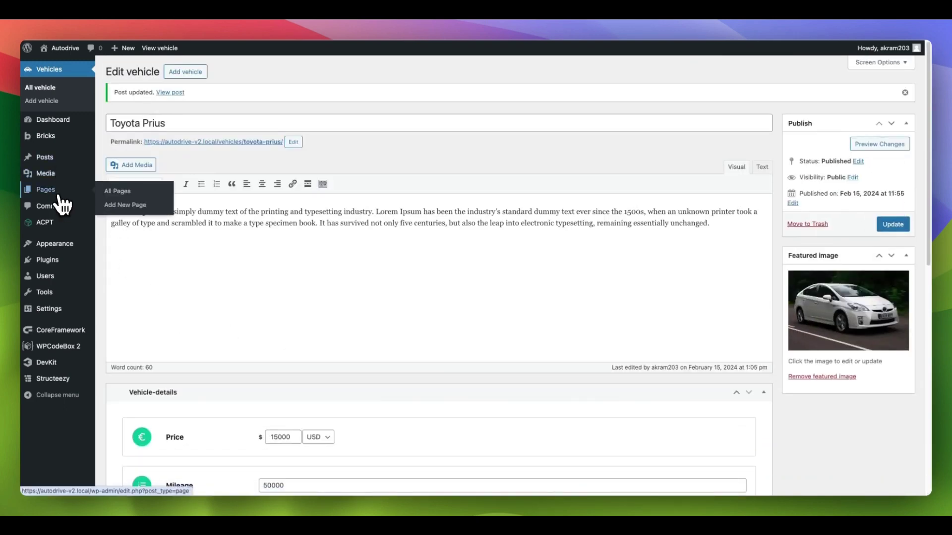
Step: View the Home page on the live site to check the Featured Used Cars section
left_click(62, 193)
left_click(205, 154)
scroll(452, 328, "down", 10)
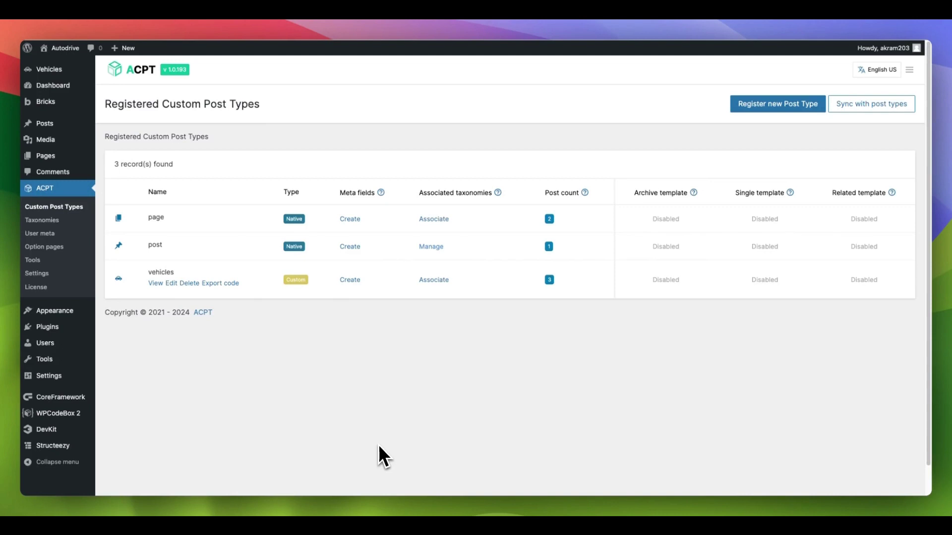
Step: Open Create under Meta fields for the vehicles post type in ACPT
left_click(350, 283)
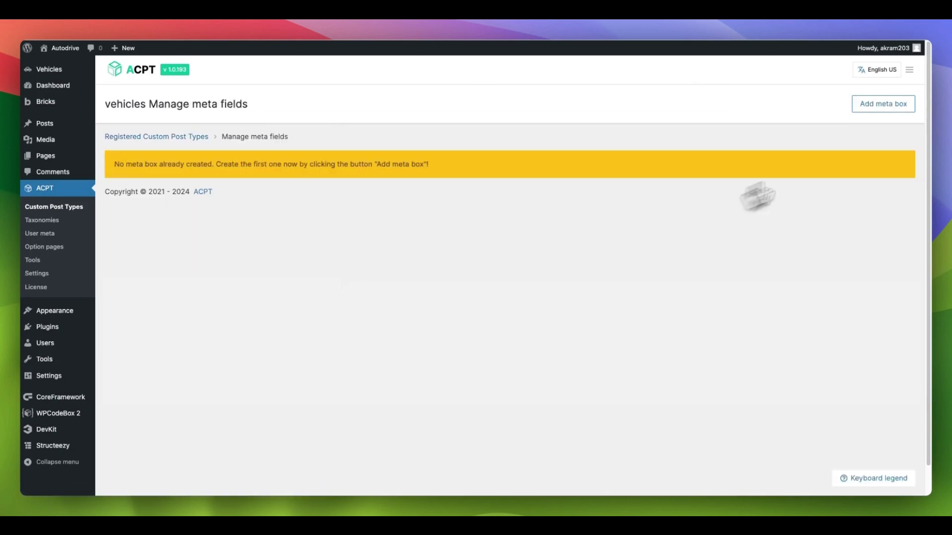
Step: Add a new meta box and rename it to 'Vehicle-details'
left_click(892, 106)
double_click(314, 194)
type("Vehicle-details")
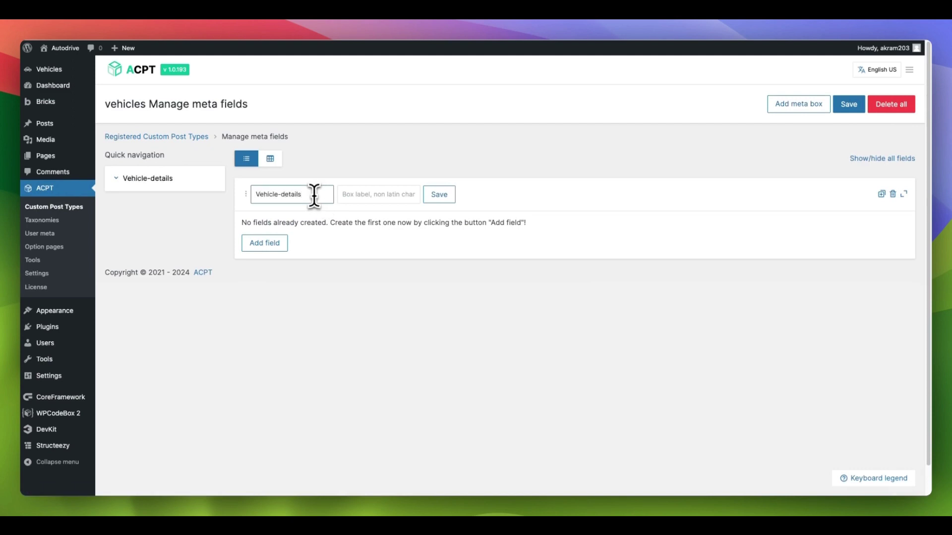
left_click(438, 195)
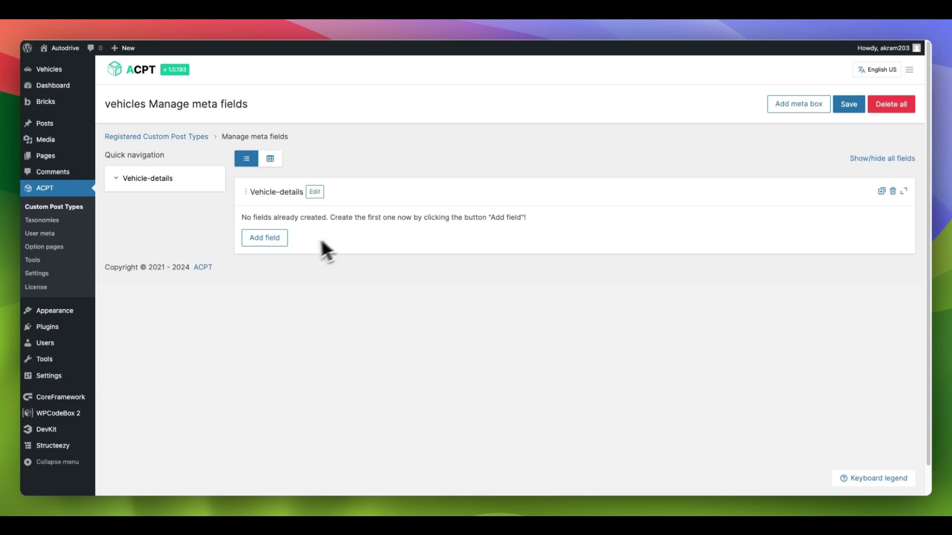
Step: Add a Price field of type Currency to Vehicle-details
left_click(277, 240)
left_click(323, 300)
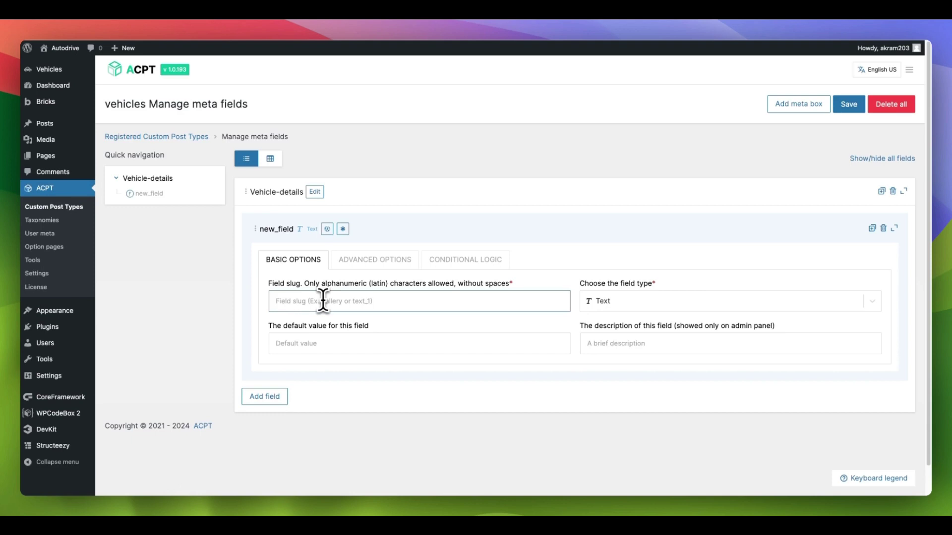
type("Price")
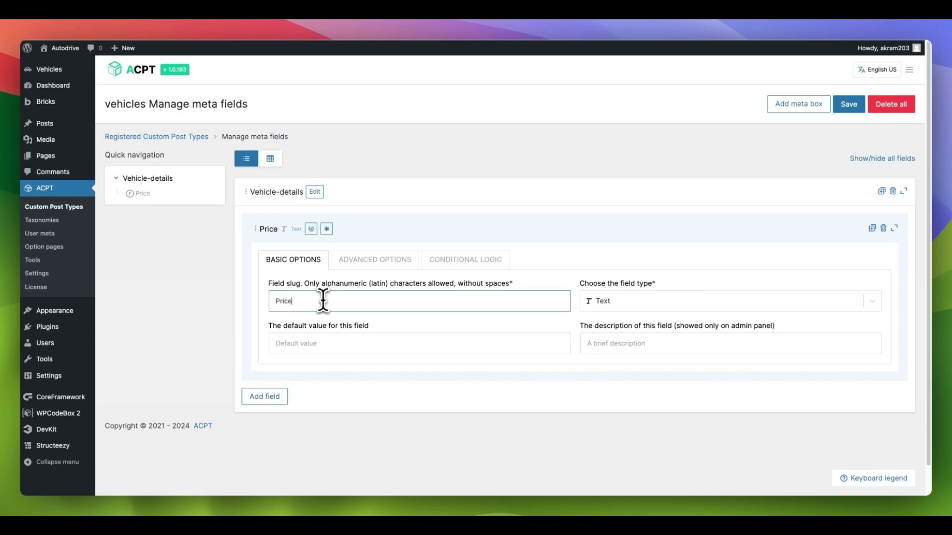
left_click(624, 302)
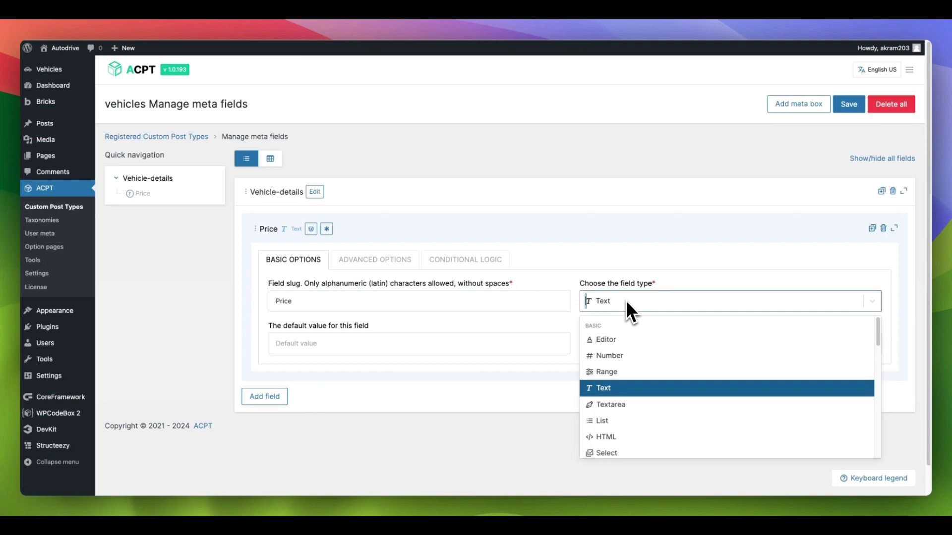
scroll(665, 426, "down", 1)
scroll(654, 425, "down", 5)
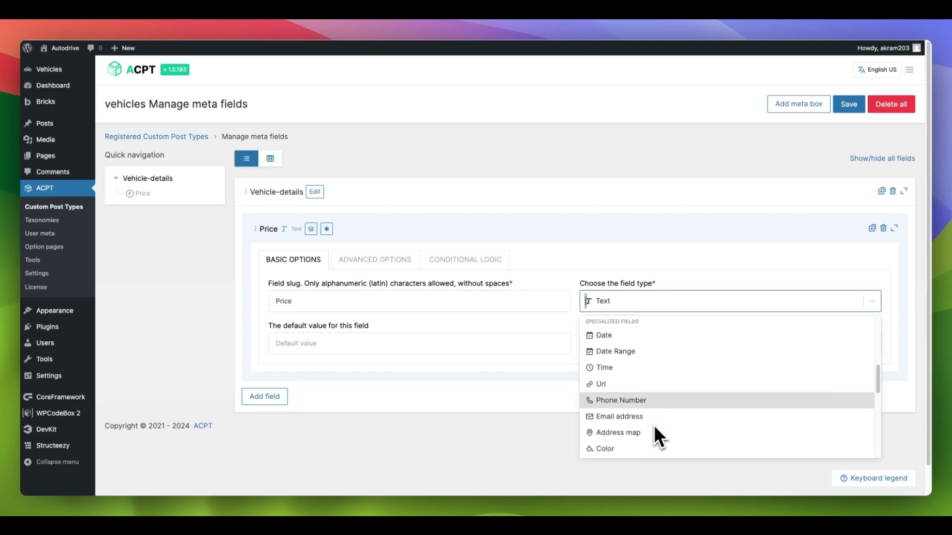
scroll(653, 424, "down", 2)
left_click(654, 424)
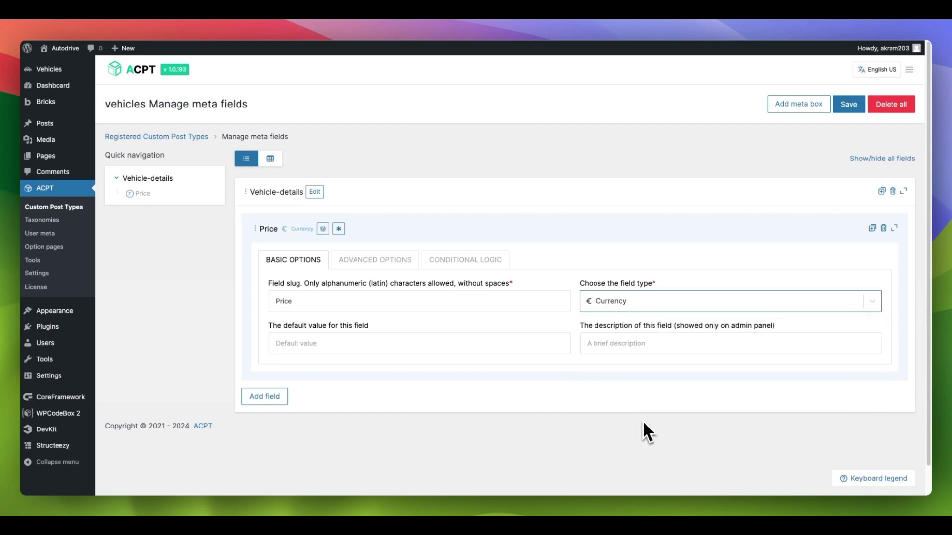
Step: Add Mileage and Year fields, both of type Number
left_click(264, 397)
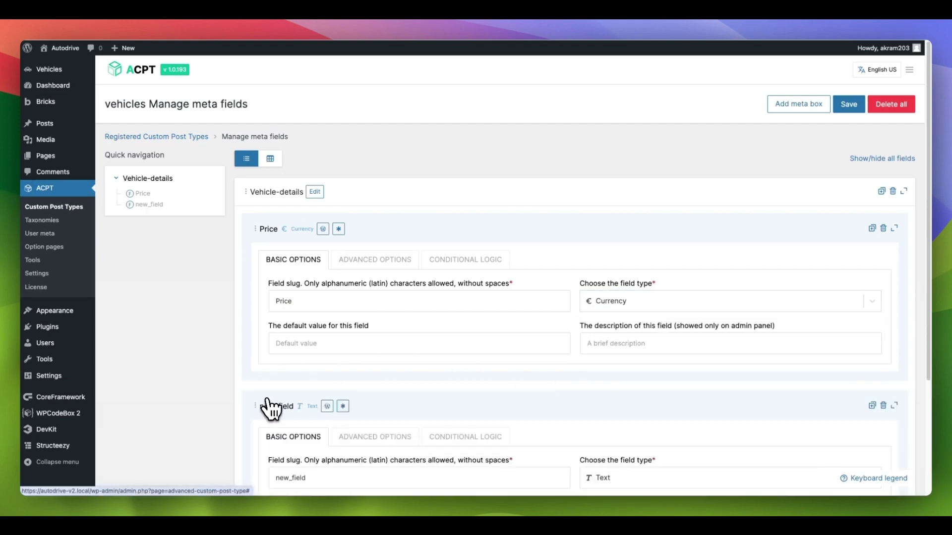
scroll(278, 397, "down", 3)
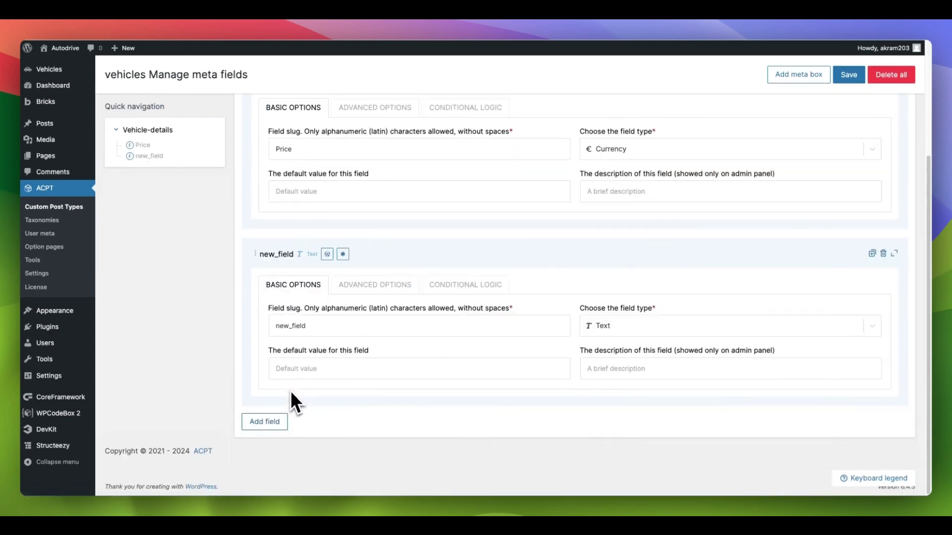
double_click(314, 326)
key("BackSpace")
type("Mileage")
left_click(724, 326)
left_click(623, 379)
left_click(281, 421)
left_click(309, 349)
type("Year")
left_click(650, 350)
left_click(624, 392)
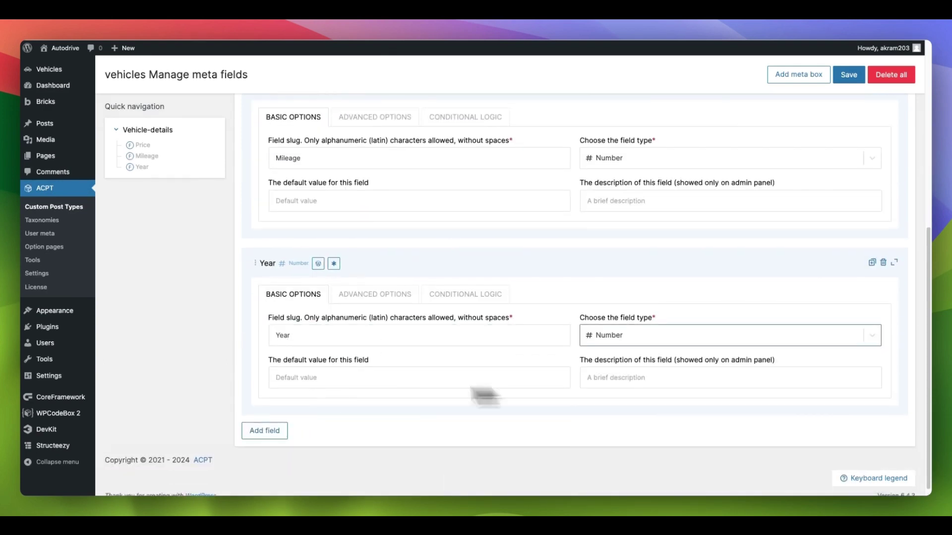
Step: Add a Model text field and a Body-type field
left_click(265, 429)
left_click(313, 325)
type("Model")
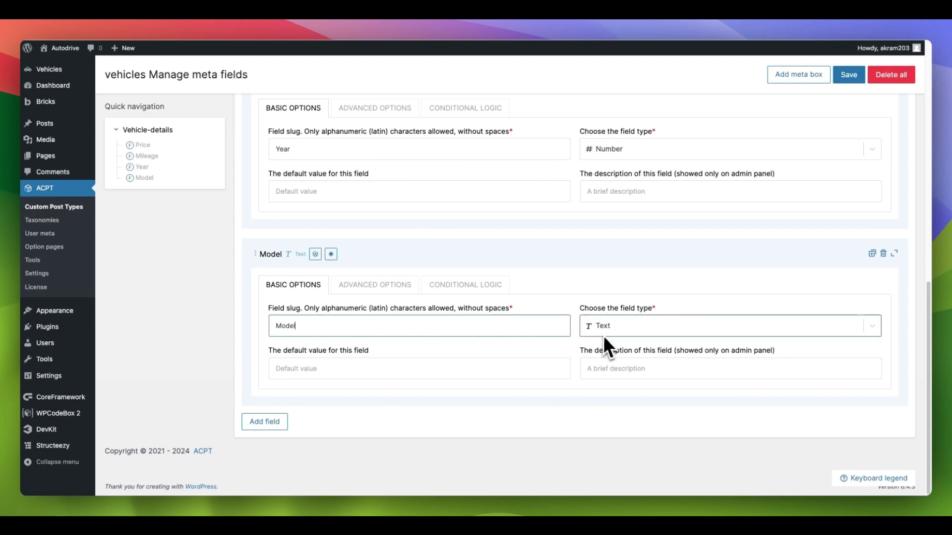
left_click(264, 421)
double_click(319, 326)
key("BackSpace")
type("Body")
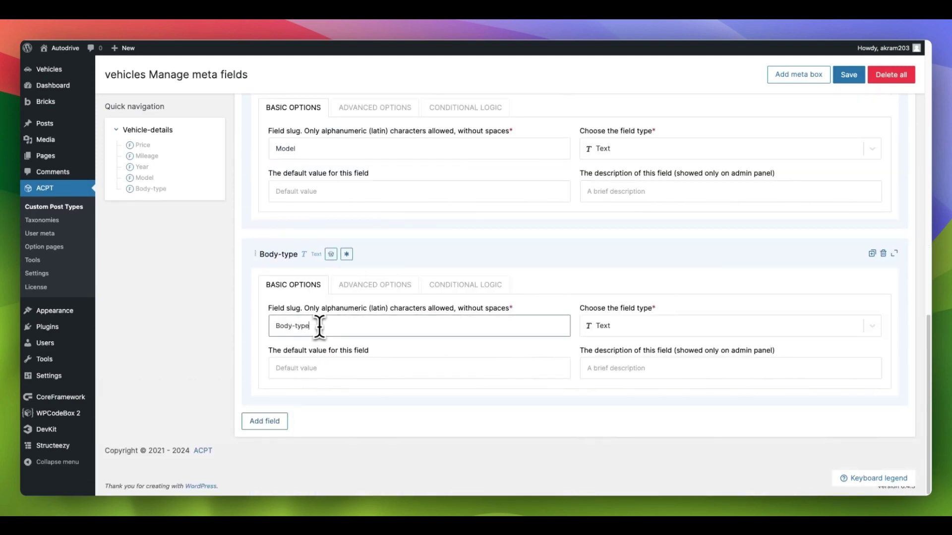
type("-type")
left_click(629, 325)
Step: Make Body-type a radio button field with options Sedan, SUV, Truck and Van
scroll(662, 437, "down", 1)
left_click(662, 452)
left_click(295, 370)
left_click(389, 348)
type("Sedan")
left_click(317, 371)
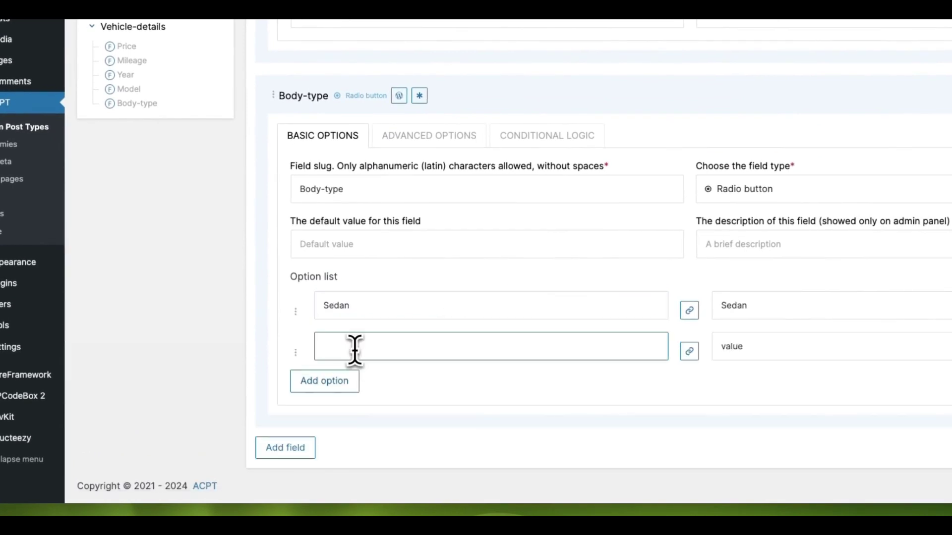
type("SUV")
left_click(334, 385)
scroll(347, 343, "down", 2)
left_click(353, 341)
type("Van")
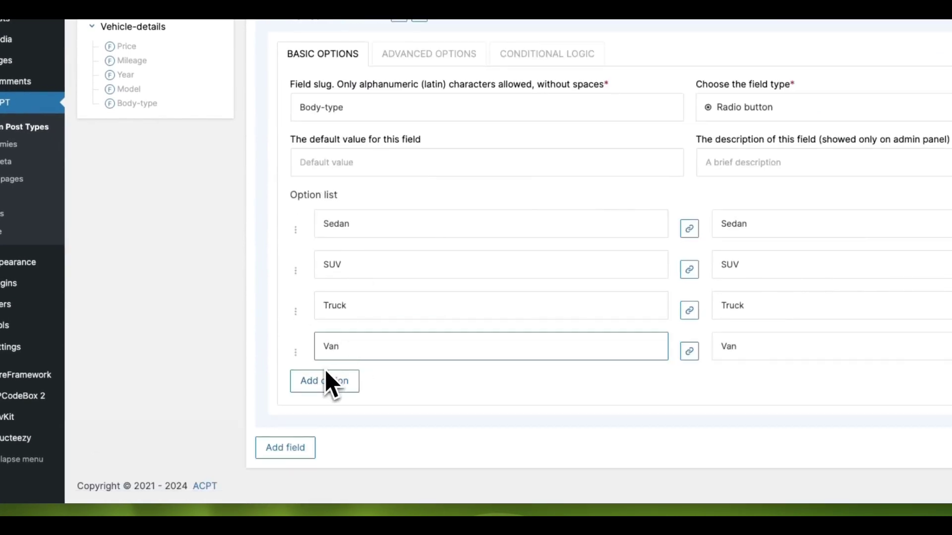
Step: Add a Fuel-type radio field with options Gasoline, Diesel, Electric and Hybrid
left_click(285, 448)
double_click(395, 283)
key("BackSpace")
type("Fuel-t")
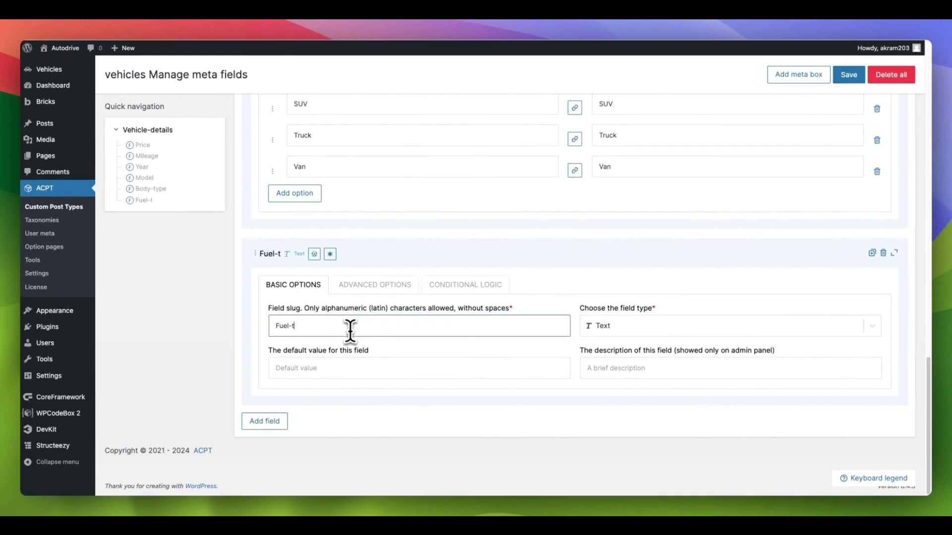
type("ype")
left_click(724, 326)
left_click(676, 397)
left_click(293, 370)
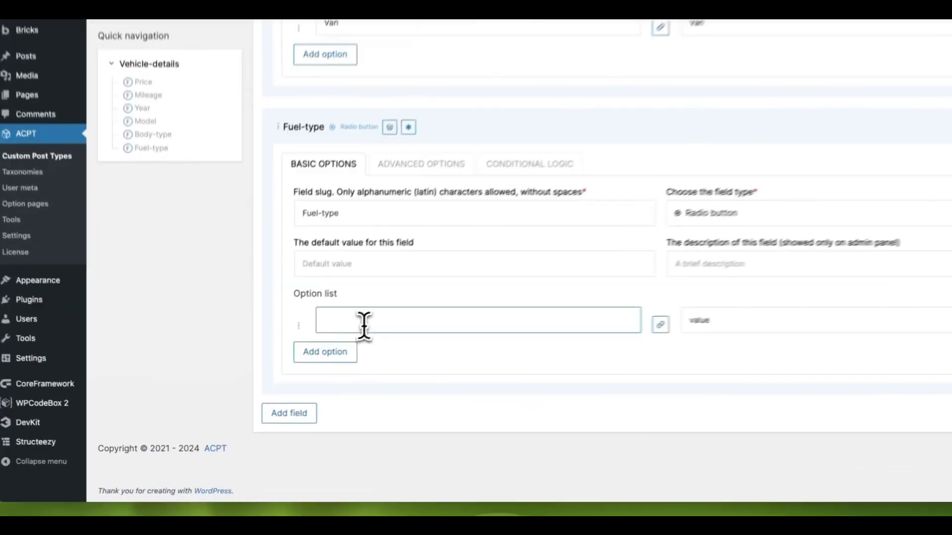
type("Gasoline")
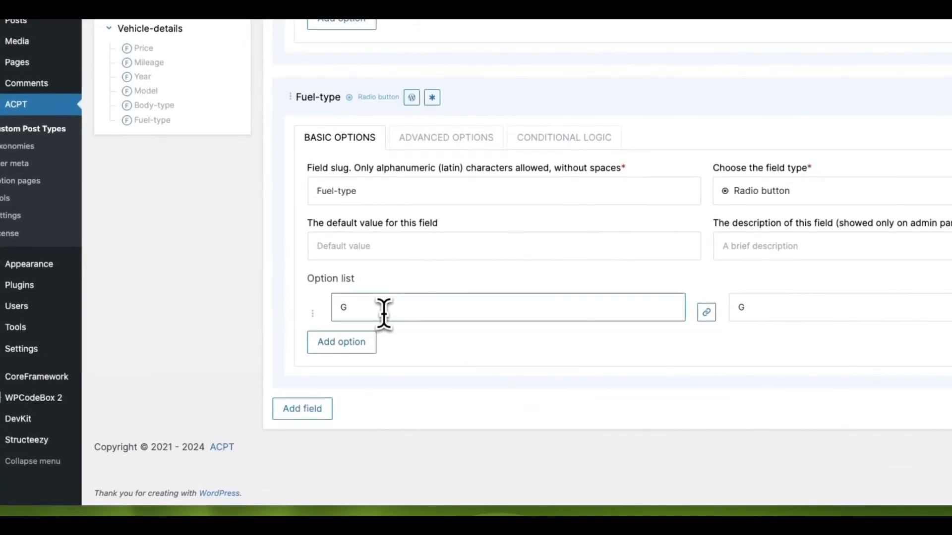
left_click(370, 341)
type("Diesel")
left_click(370, 343)
type("Electric")
left_click(369, 379)
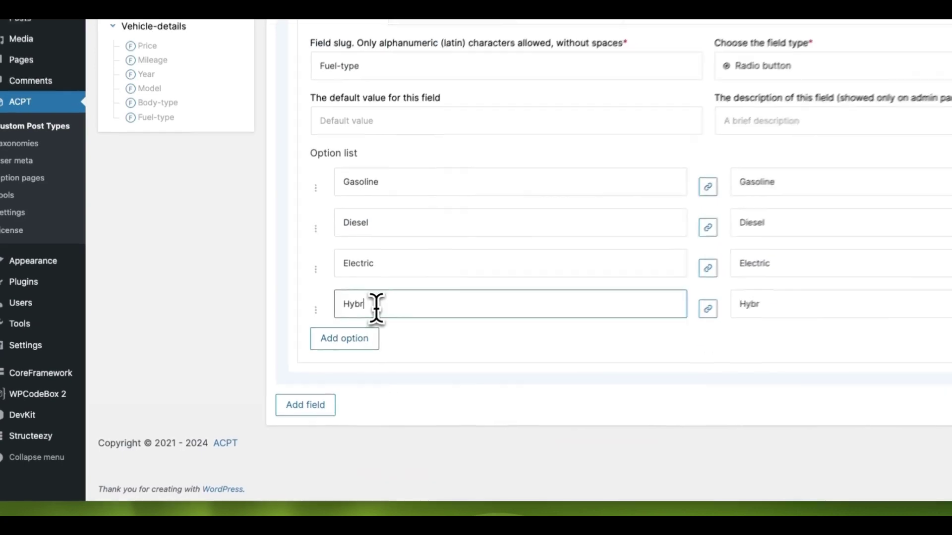
type("Hybr")
type("id")
Step: Add a Condition radio field with options New and Used
left_click(288, 412)
double_click(369, 309)
type("Condition")
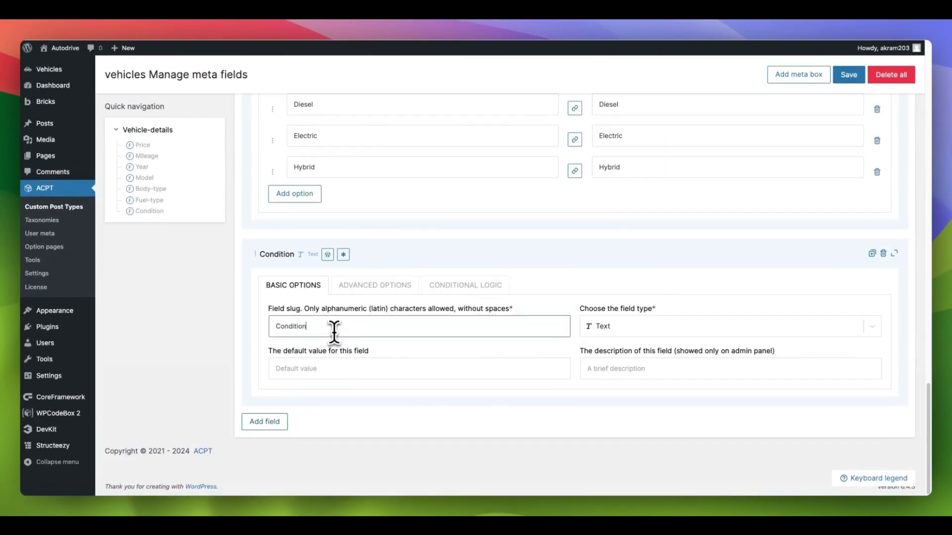
left_click(724, 327)
left_click(650, 444)
left_click(323, 352)
type("New")
left_click(310, 378)
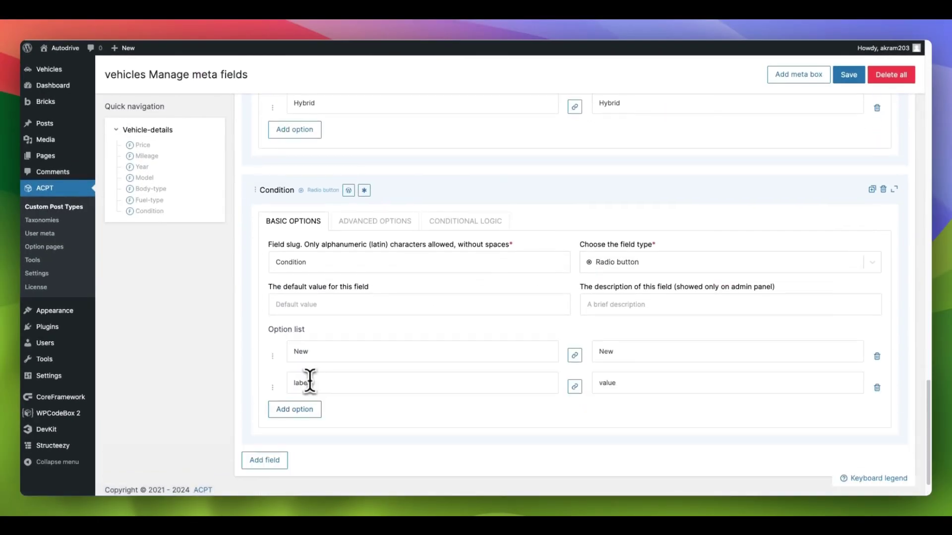
type("Used")
Step: Add a featured-car Toggle field and save the Vehicle-details meta fields
left_click(277, 461)
scroll(297, 397, "down", 5)
double_click(313, 329)
type("fea")
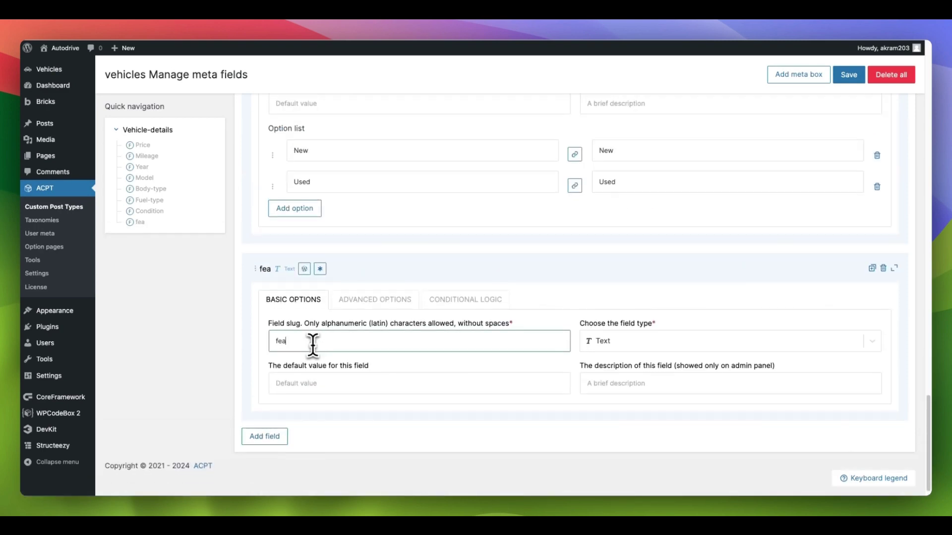
type("tured-car")
left_click(724, 341)
left_click(618, 431)
scroll(744, 248, "up", 1)
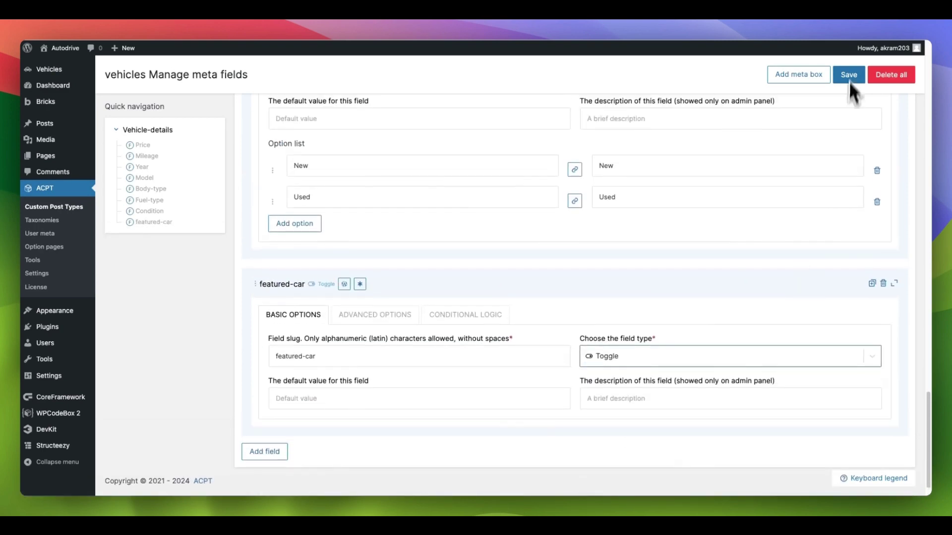
left_click(854, 83)
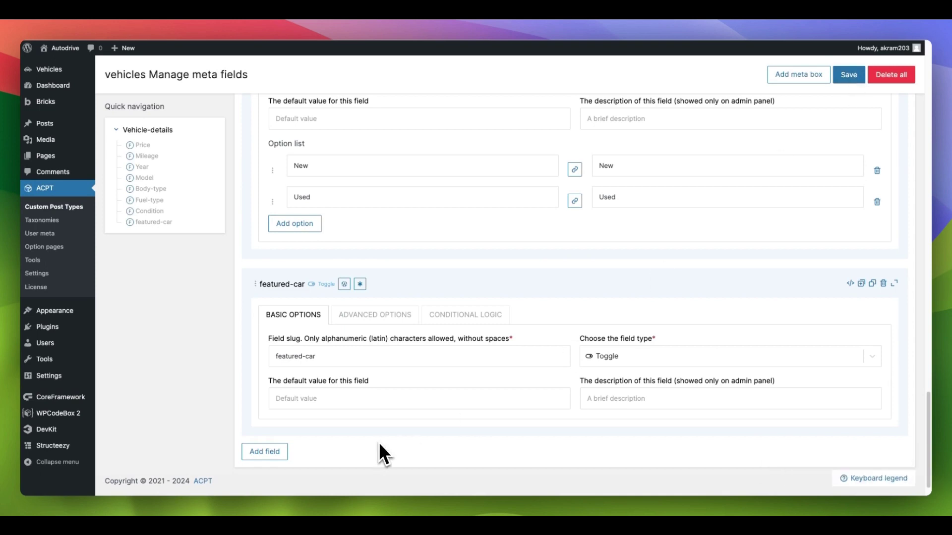
Step: Start a new vehicle titled 'Sabaru Outback' with the pasted Lorem Ipsum description
scroll(385, 451, "down", 1)
mouse_move(71, 75)
left_click(141, 85)
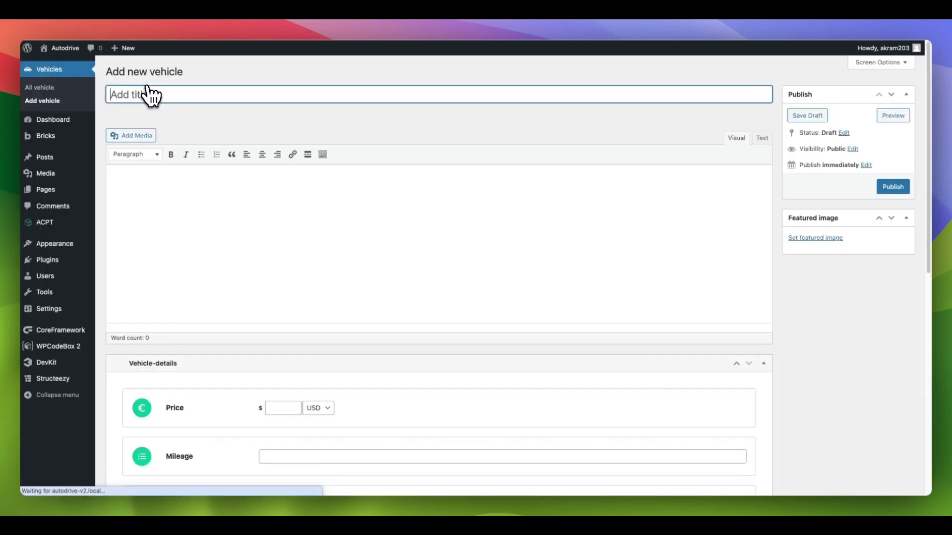
scroll(234, 288, "down", 5)
scroll(319, 361, "down", 5)
scroll(331, 352, "up", 8)
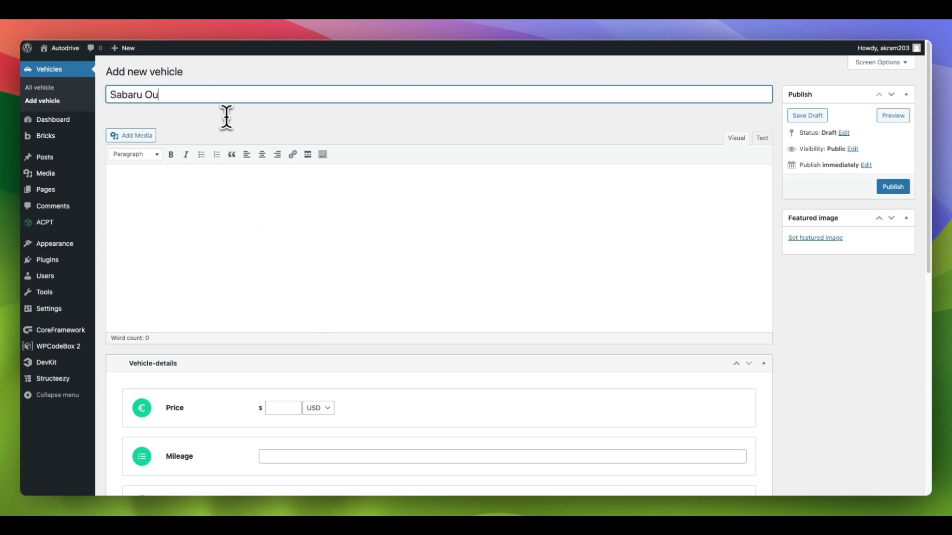
type("tback")
left_click(208, 206)
type("Lorem Ipsum is simply dummy text of the printing and typesetting industry. Lorem Ipsum has been the industry's standard dummy text ever since the 1500s, when an unknown printer took a galley of type and scrambled it to make a type specimen book. It has survived not only five centuries, but also the leap into electronic typesetting, remaining essentially unchanged.")
Step: Enter price 32000, mileage 5000, year 2021 and model Outback
scroll(231, 223, "down", 3)
left_click(277, 306)
type("3")
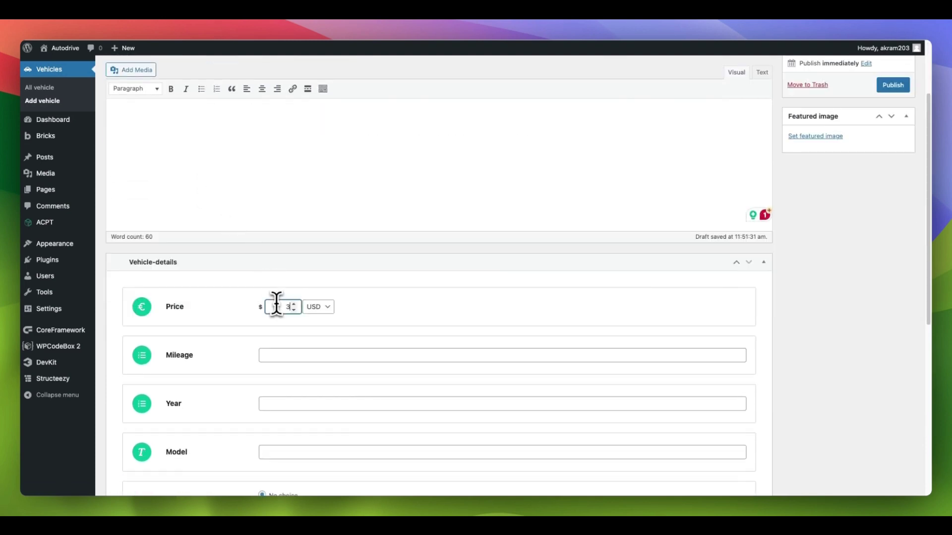
type("2000")
left_click(303, 355)
type("5000")
scroll(305, 359, "down", 3)
left_click(311, 336)
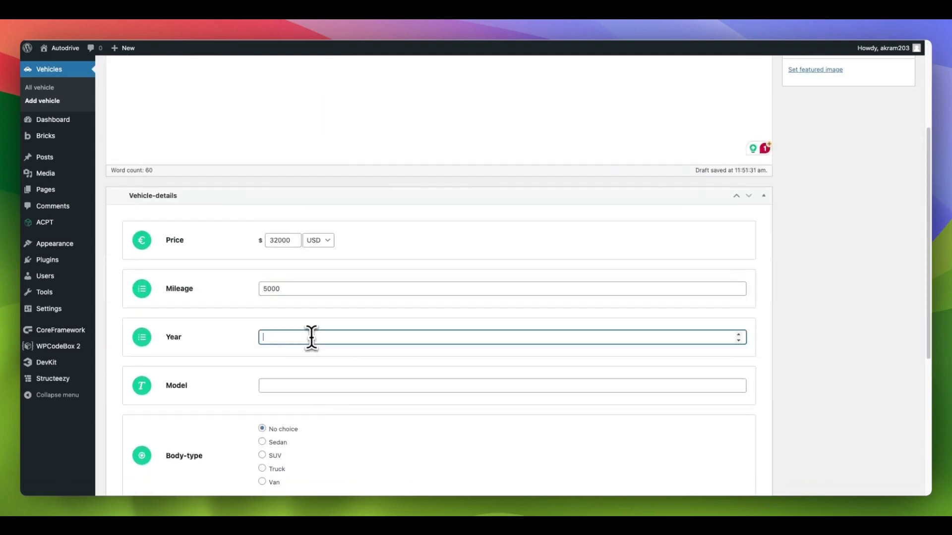
type("2021")
left_click(298, 372)
type("Outback")
Step: Set body type SUV, fuel type Gasoline, condition Used, and mark it featured
scroll(295, 387, "down", 2)
left_click(293, 391)
scroll(304, 392, "down", 4)
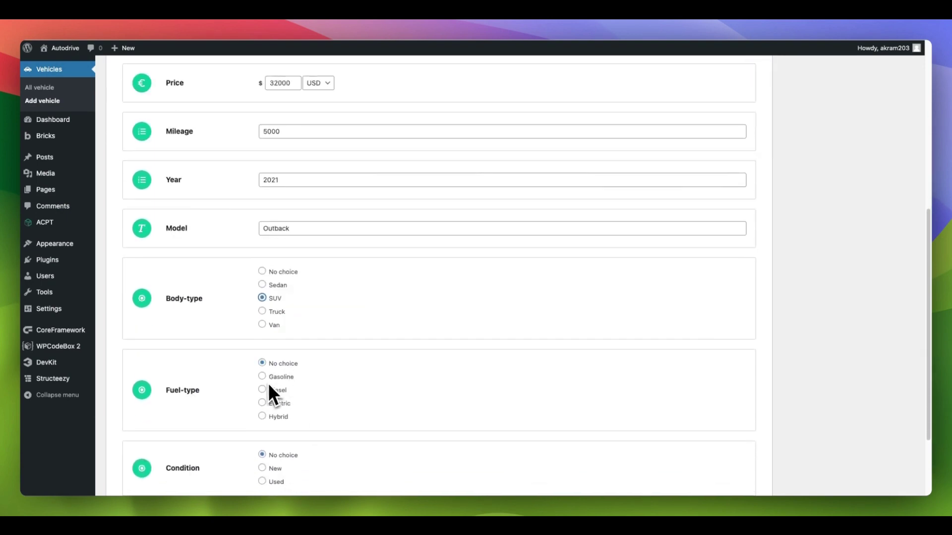
left_click(265, 378)
scroll(297, 384, "down", 2)
left_click(263, 375)
left_click(270, 420)
Step: Set the truck photo as featured image and publish the vehicle
scroll(793, 304, "up", 4)
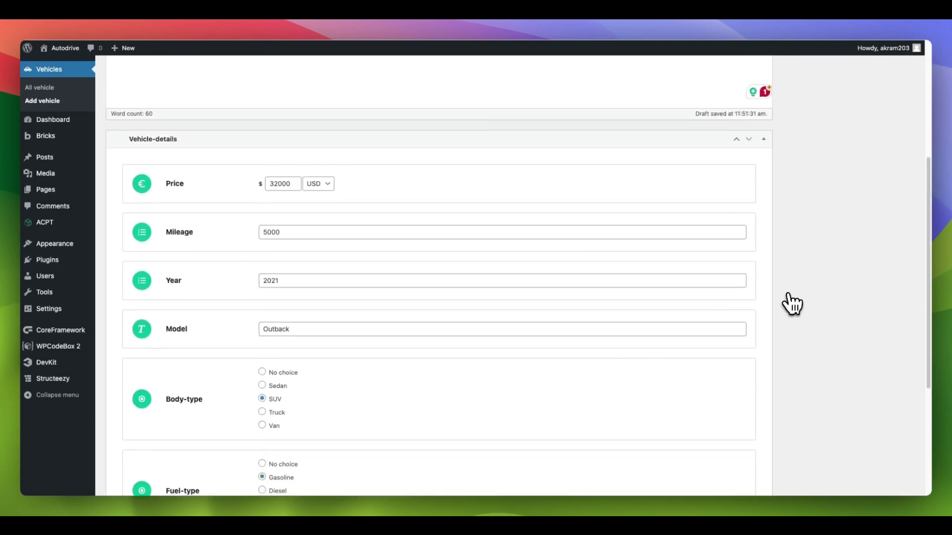
scroll(792, 303, "up", 5)
left_click(823, 239)
left_click(381, 186)
left_click(877, 468)
left_click(893, 187)
left_click(190, 74)
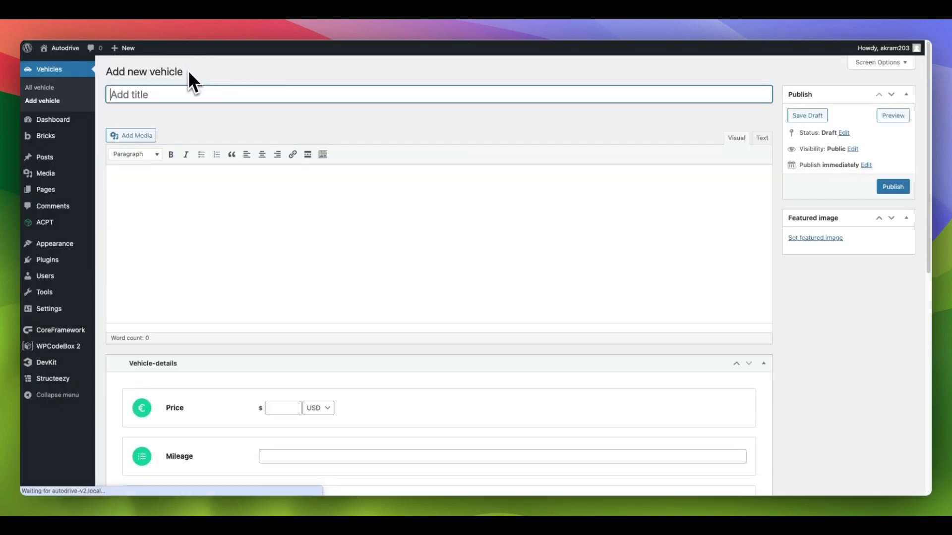
Step: Open the Jeep Wrangler's edit screen and check its featured-car toggle
scroll(280, 225, "down", 1)
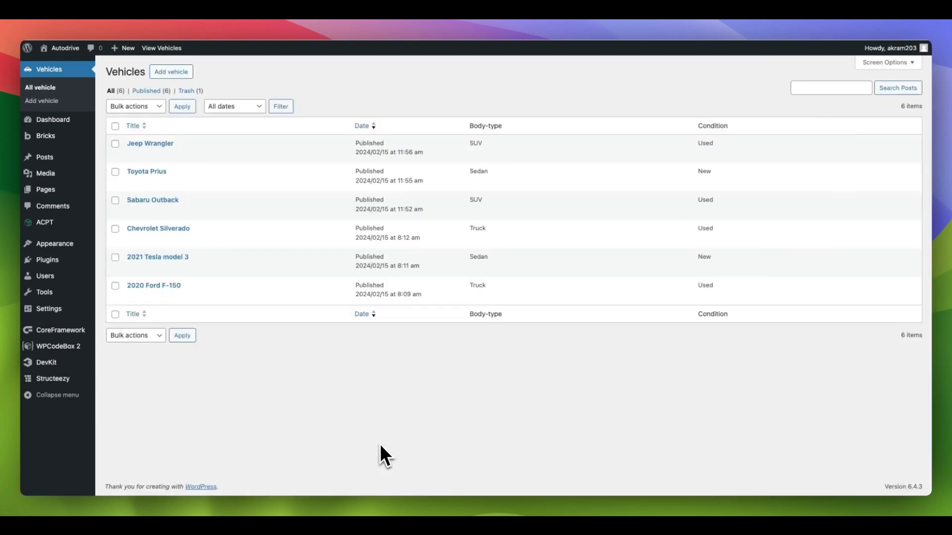
mouse_move(150, 154)
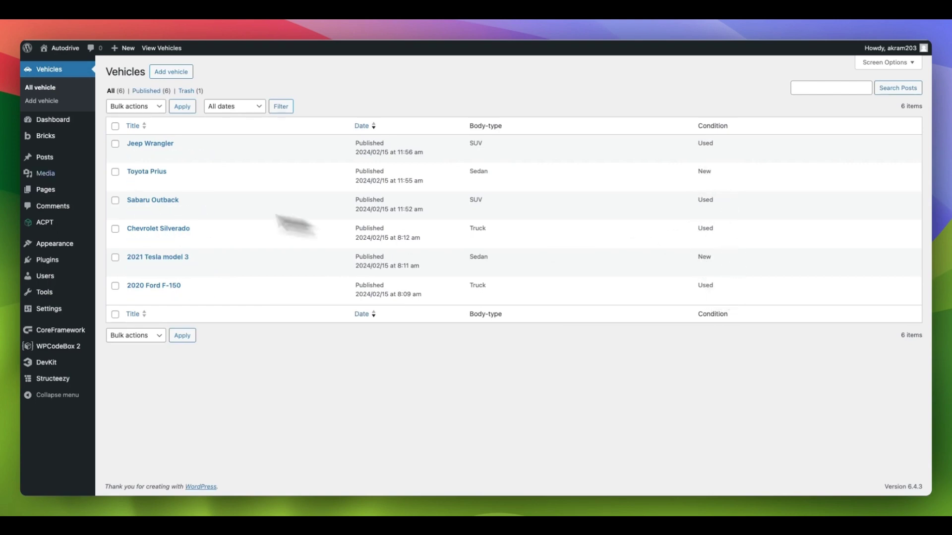
left_click(135, 158)
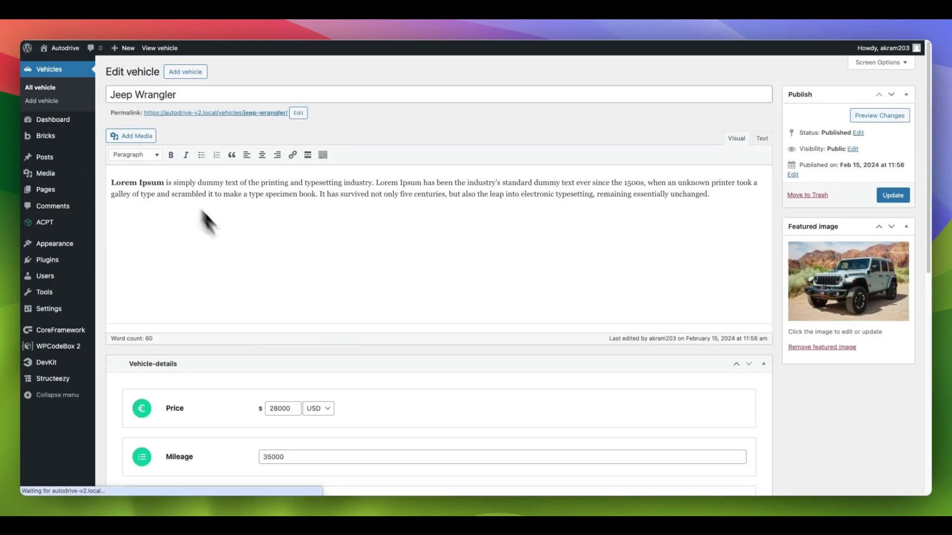
scroll(247, 268, "down", 10)
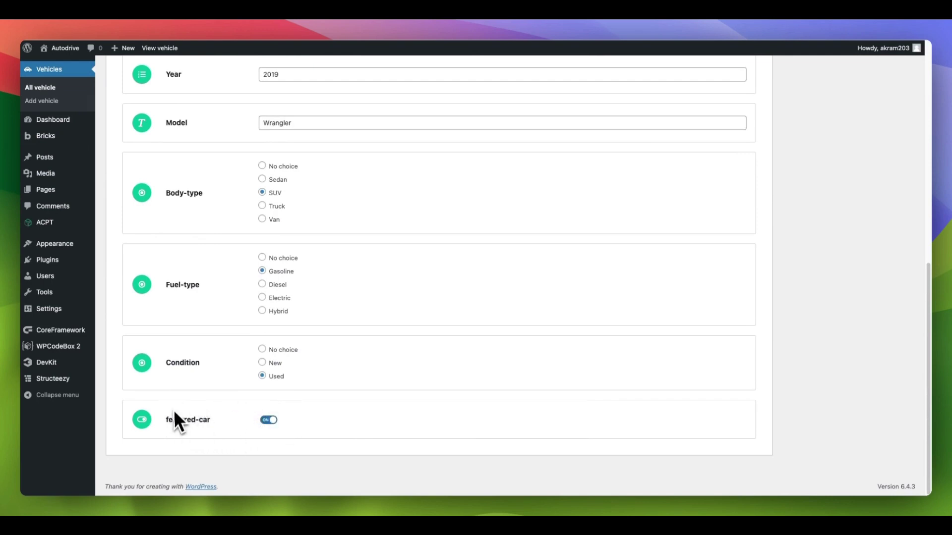
scroll(288, 397, "up", 10)
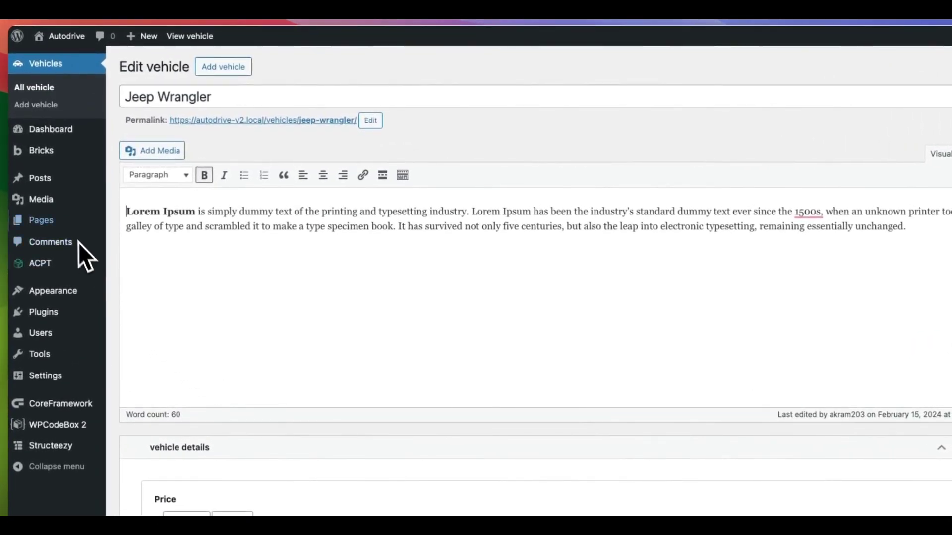
Step: Open the Home page in Bricks Builder from the All Pages list
mouse_move(54, 219)
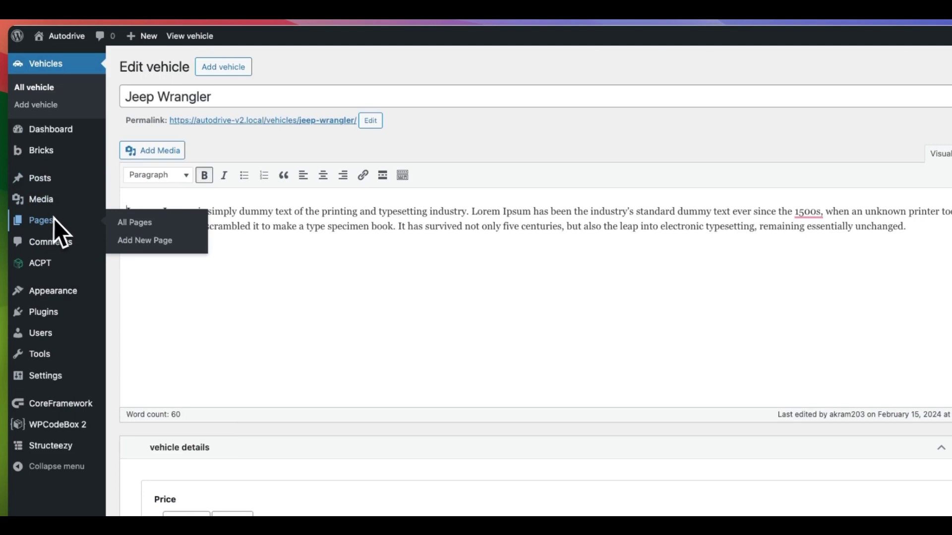
left_click(148, 223)
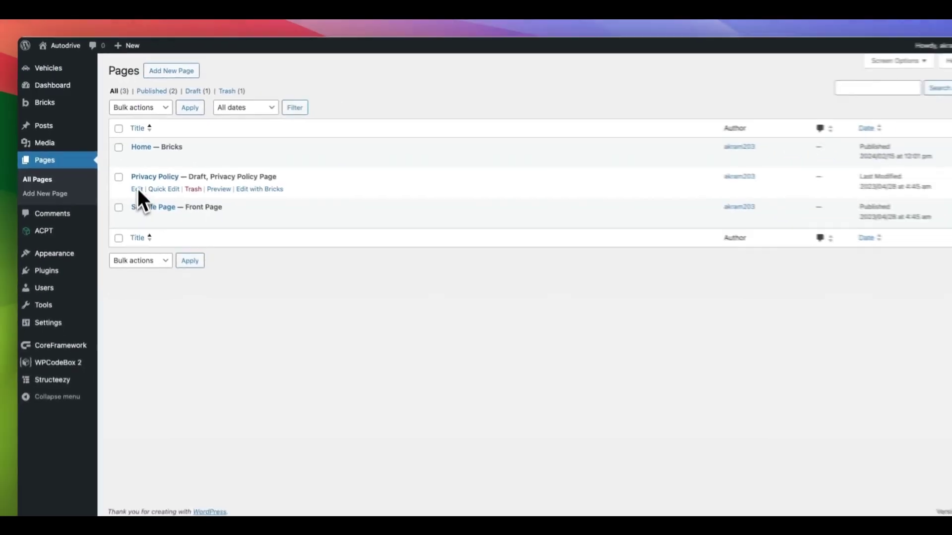
left_click(250, 159)
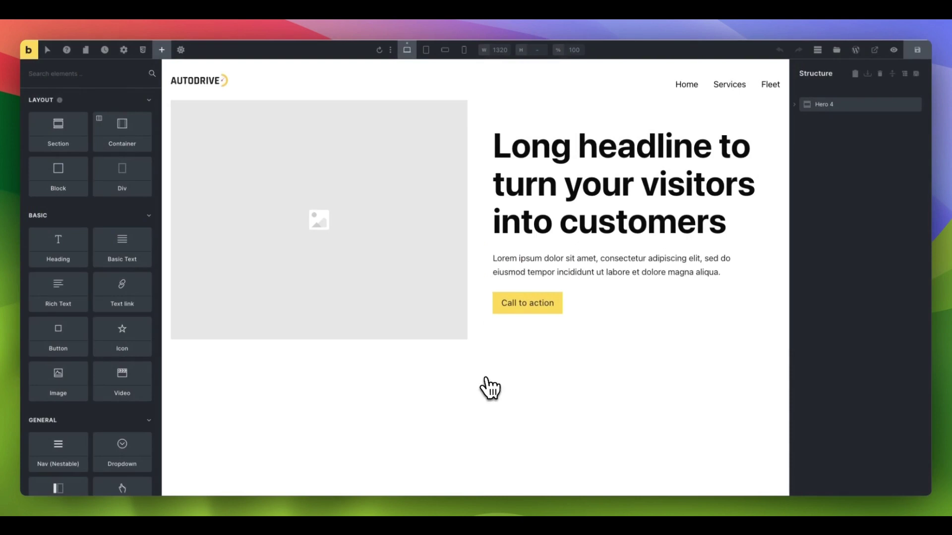
Step: Paste the Used car feature section from the Custom templates into the Home page
left_click(905, 74)
left_click(699, 85)
left_click(501, 101)
left_click(435, 71)
scroll(419, 298, "down", 10)
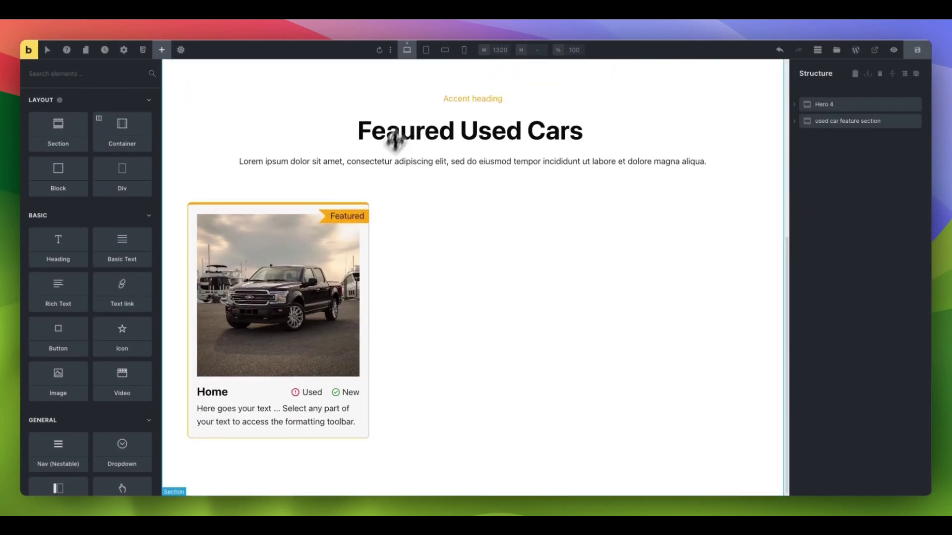
Step: Expand the card's media wrapper, content and header elements in the Structure panel
left_click(342, 218)
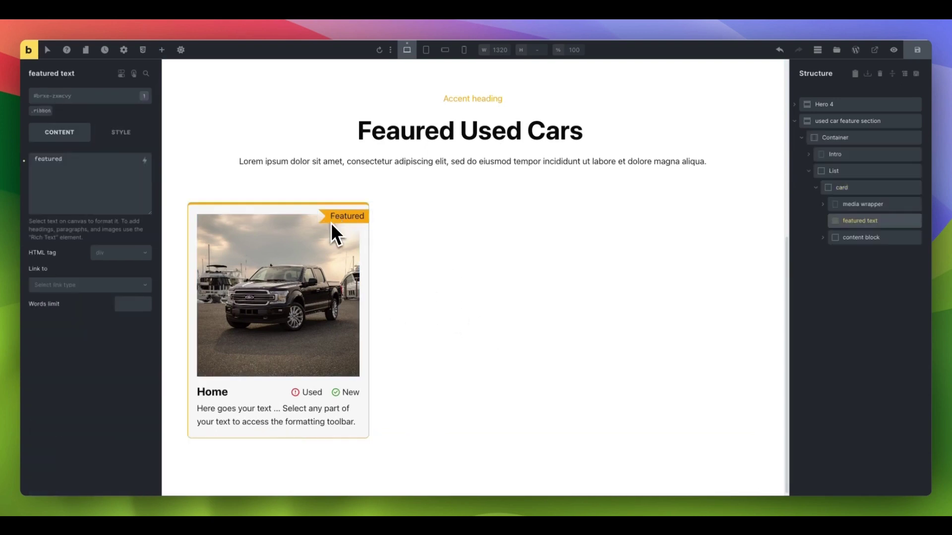
left_click(824, 205)
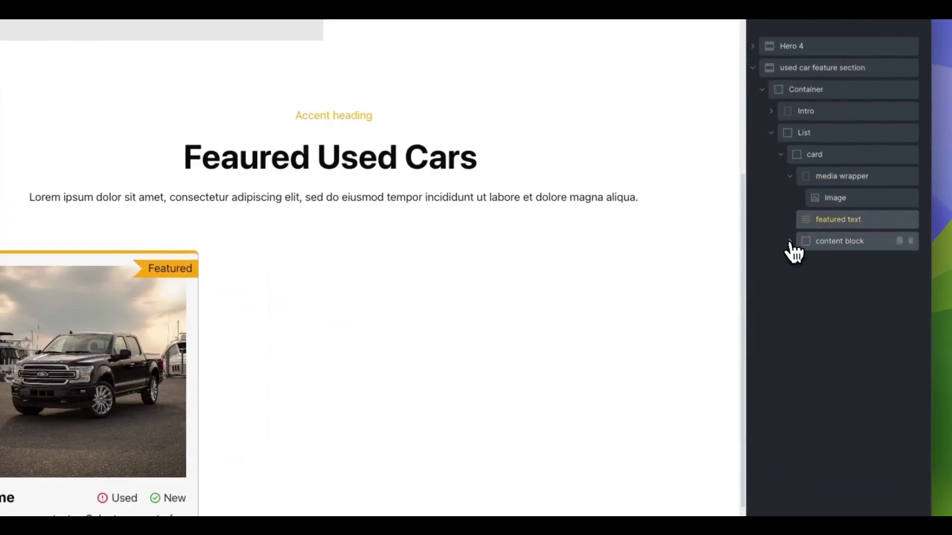
left_click(789, 242)
left_click(799, 263)
left_click(810, 305)
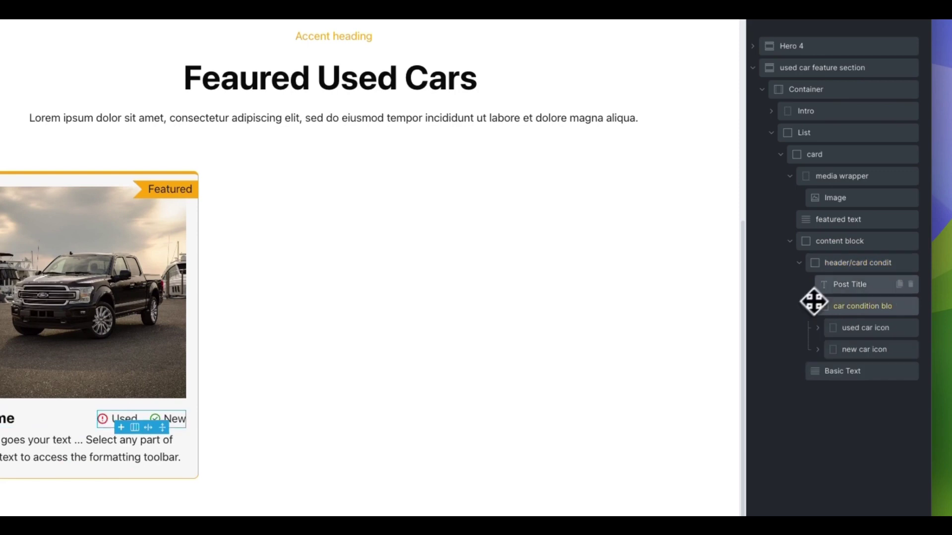
left_click(863, 331)
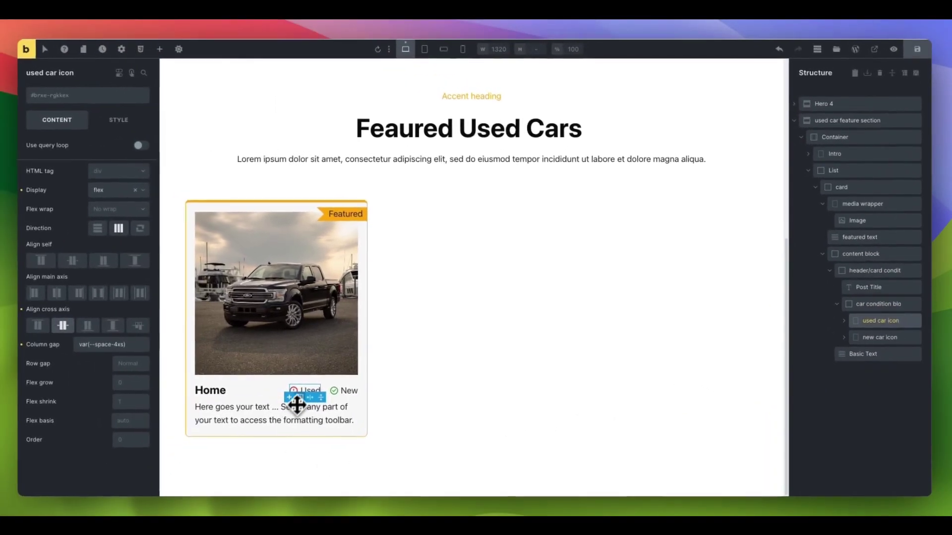
left_click_drag(297, 403, 340, 396)
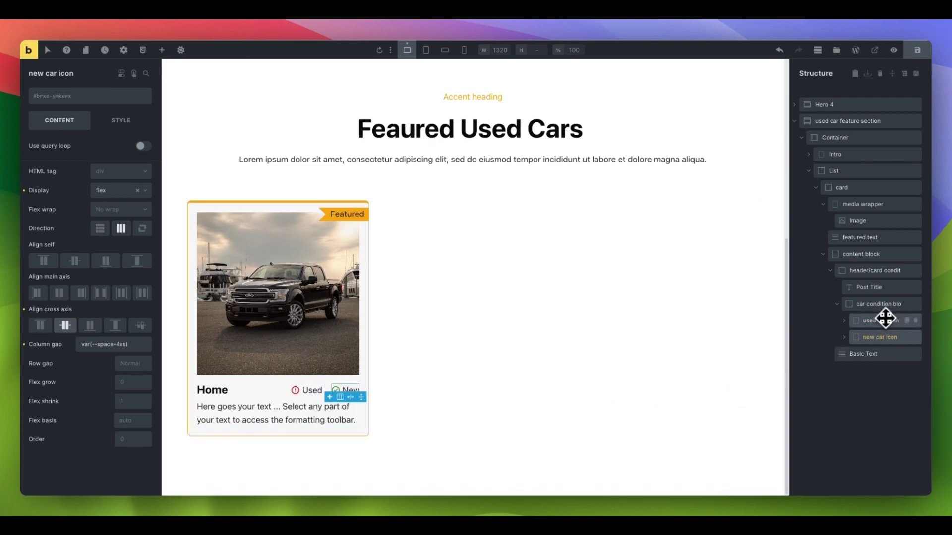
Step: Fill the card's body text with the dynamic data {post_content:15}
left_click(876, 355)
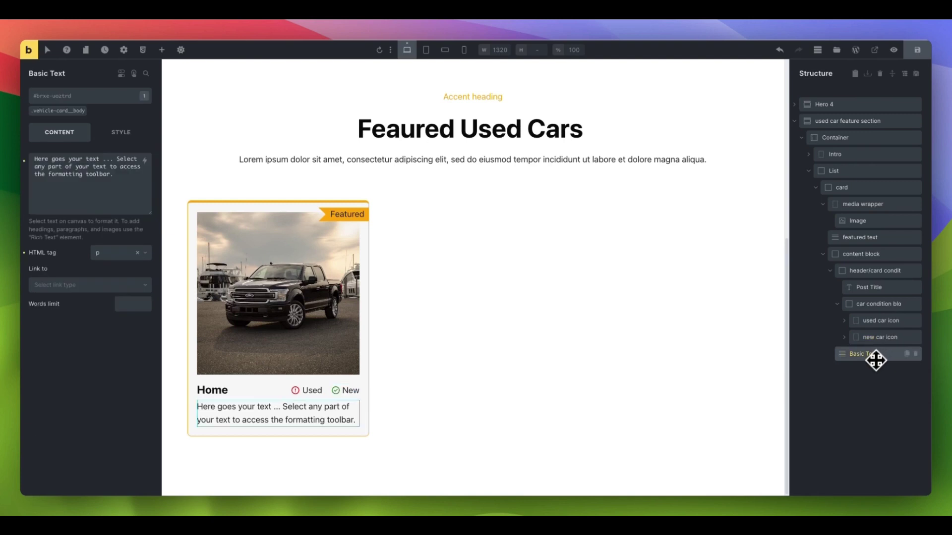
left_click(144, 160)
type("post")
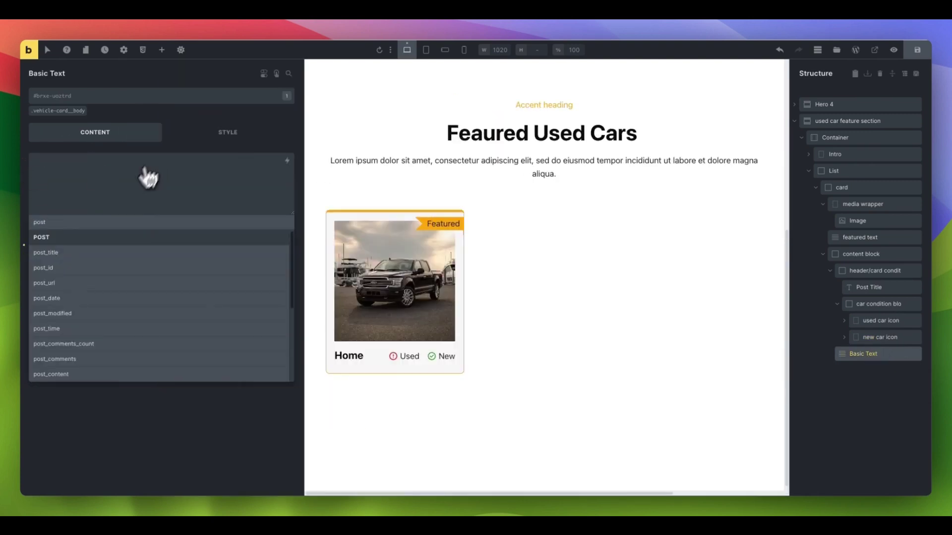
left_click(74, 375)
Step: Replace the card's static truck image with the post's featured image dynamic data
left_click(368, 263)
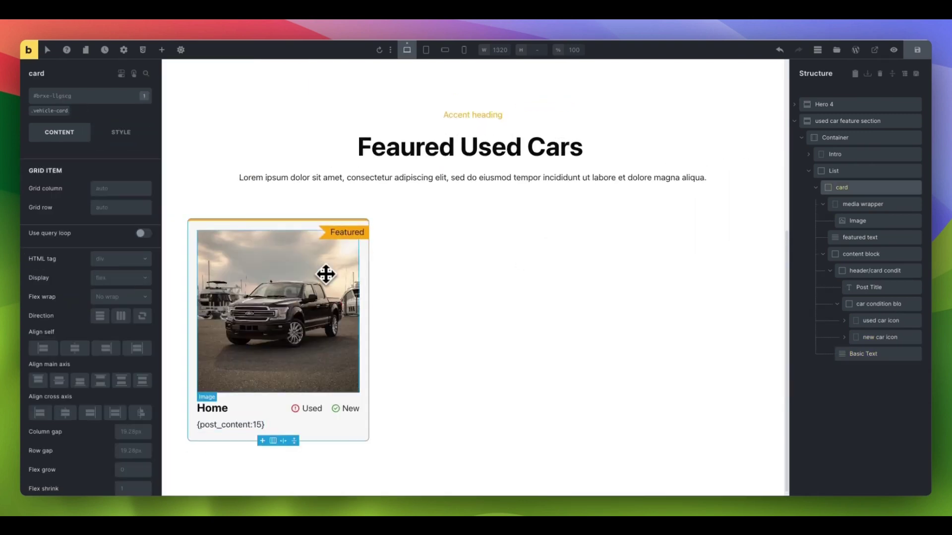
left_click(325, 273)
left_click(146, 149)
left_click(145, 180)
type("feature")
left_click(124, 221)
left_click(213, 274)
scroll(232, 424, "up", 3)
left_click(233, 425)
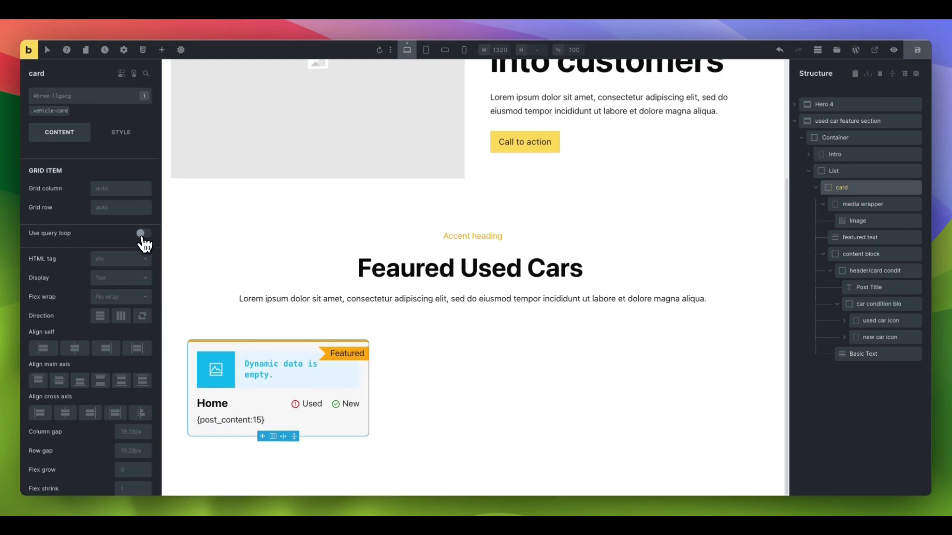
Step: Turn on the card's query loop, querying Posts of the Vehicles post type
left_click(142, 233)
left_click(145, 249)
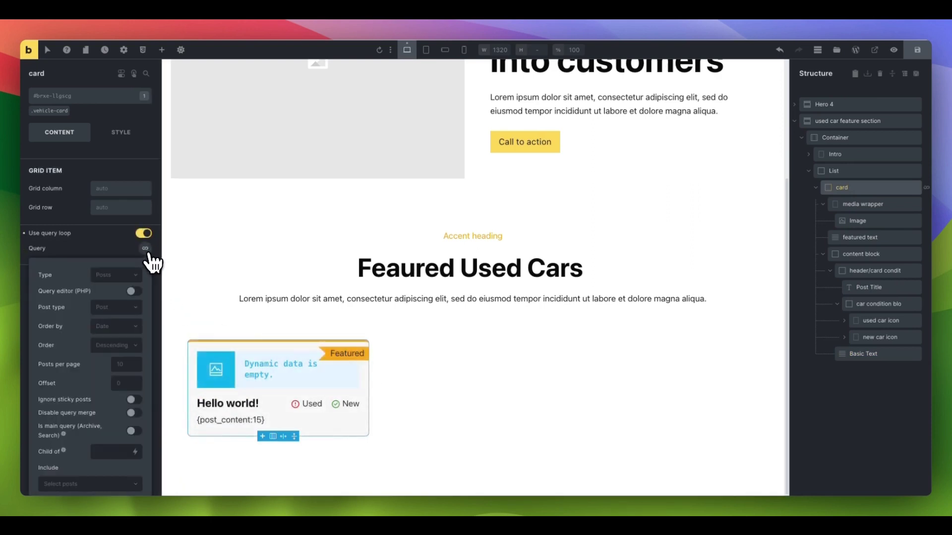
left_click(118, 277)
left_click(115, 285)
left_click(112, 309)
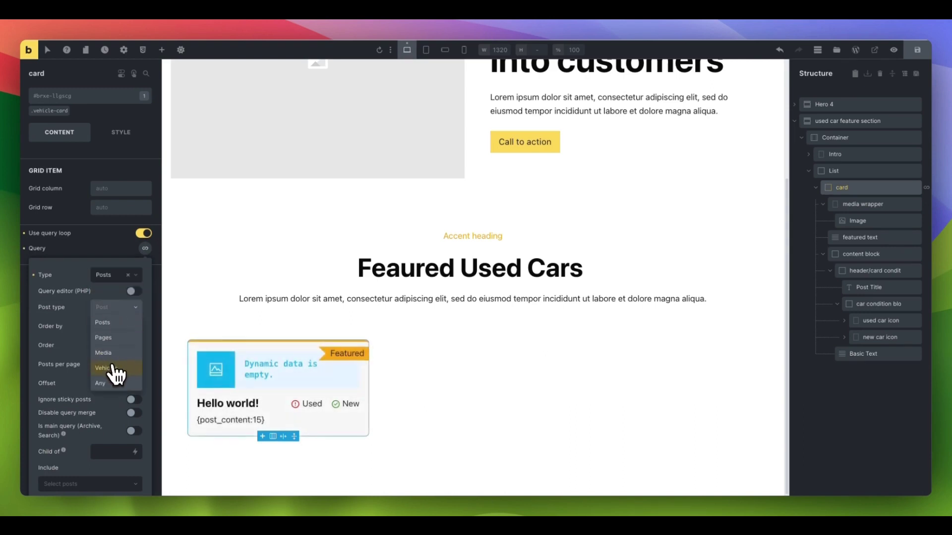
left_click(115, 369)
scroll(275, 364, "down", 2)
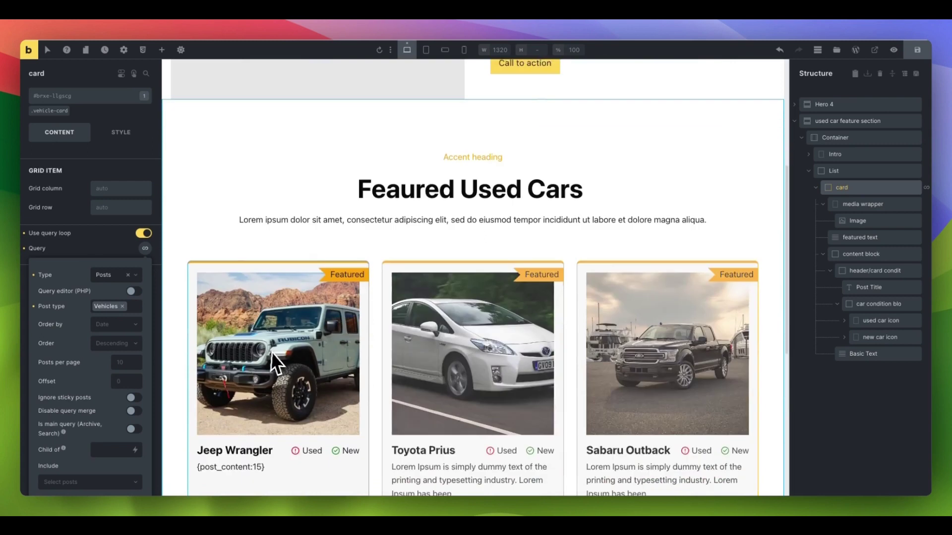
scroll(276, 363, "down", 3)
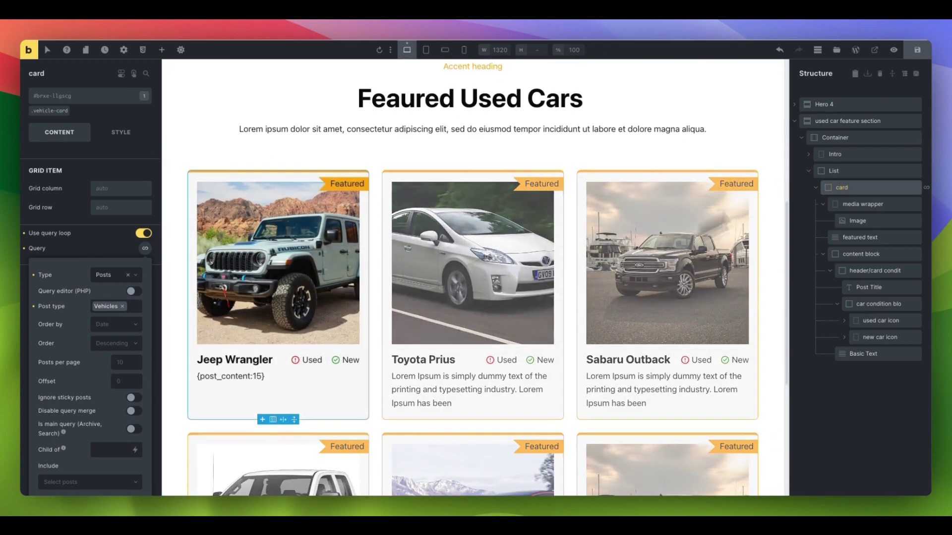
Step: Save the Home page and select the first vehicle card to review its settings
left_click(917, 50)
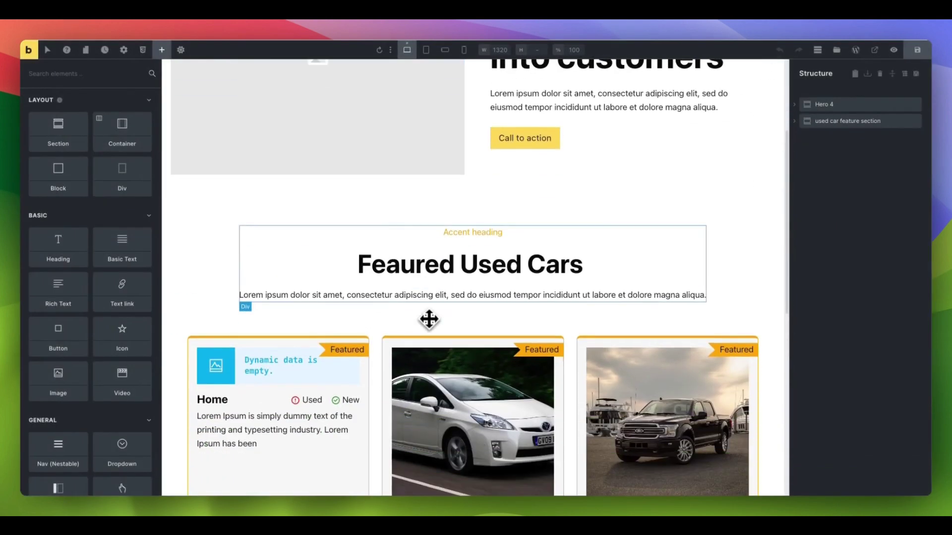
scroll(429, 320, "down", 7)
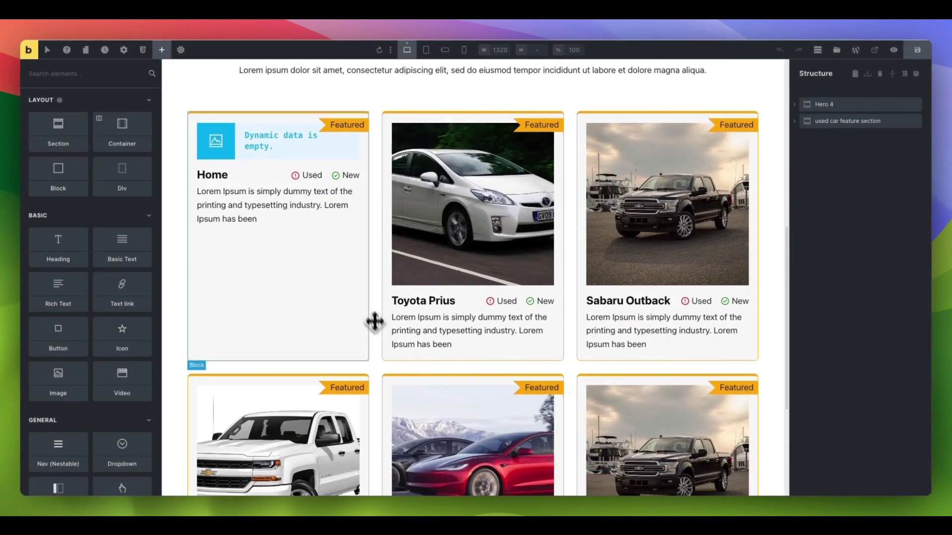
left_click(350, 250)
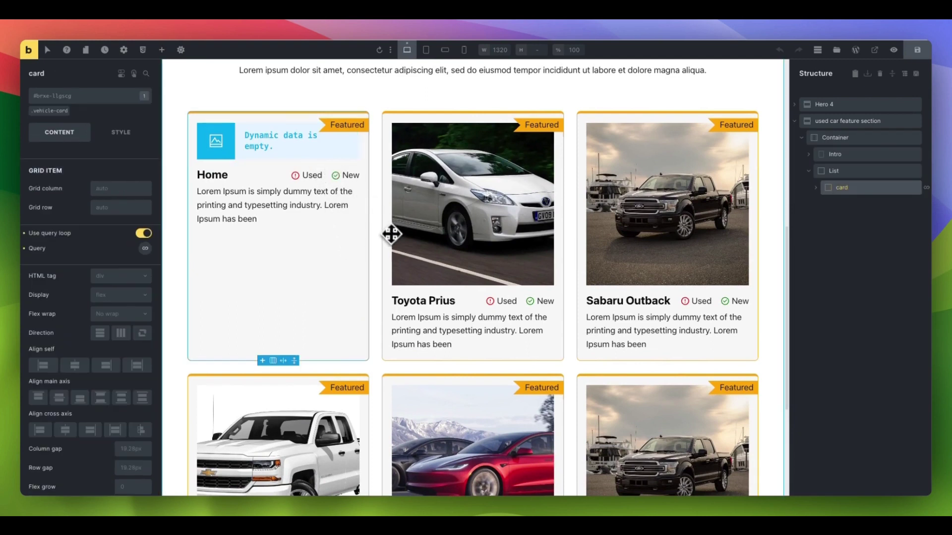
scroll(393, 237, "down", 1)
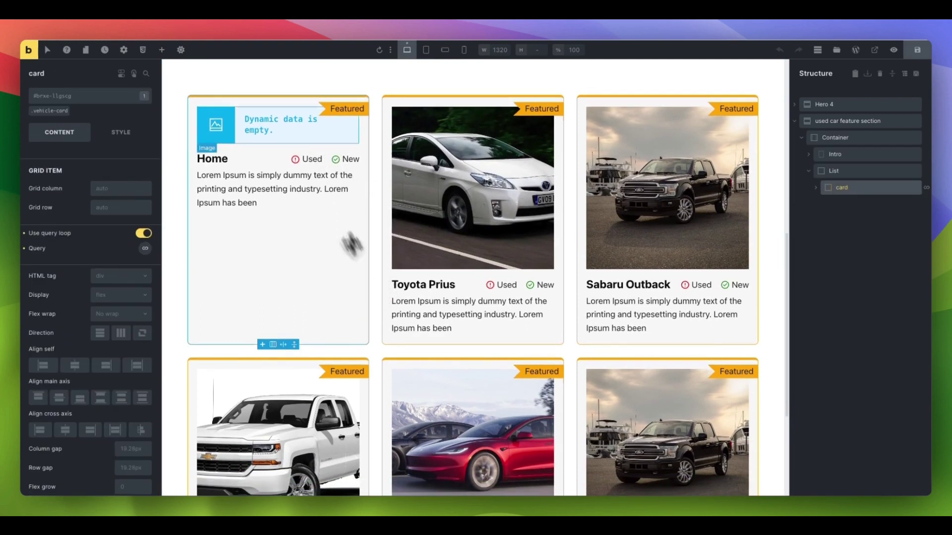
Step: Give the used car icon a render condition: {acpt_vehicles_vehicle-details_condition} == Used
left_click(305, 140)
left_click(301, 161)
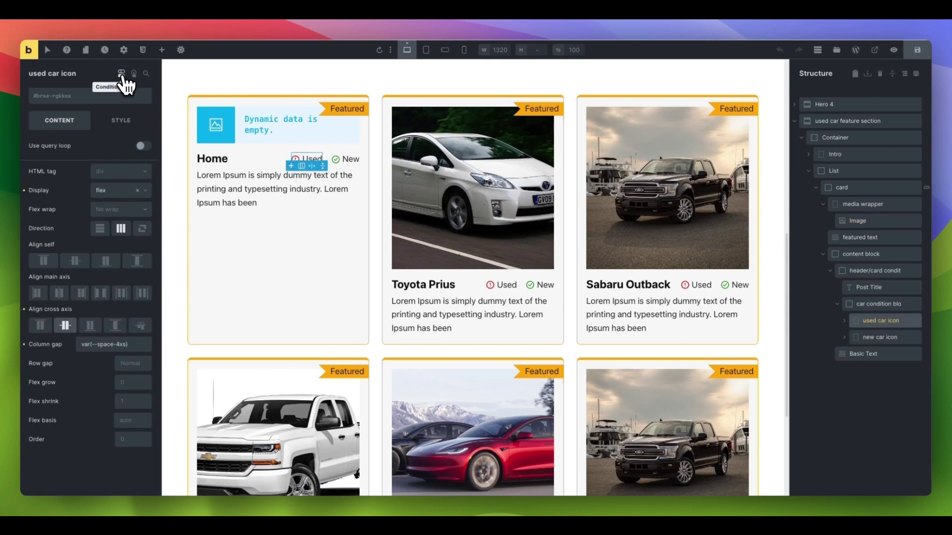
left_click(121, 75)
left_click(136, 100)
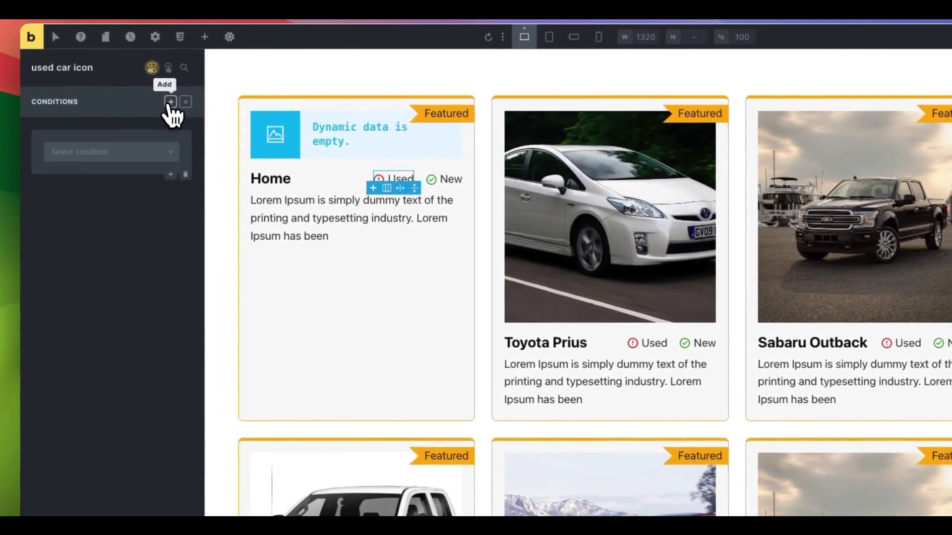
left_click(147, 157)
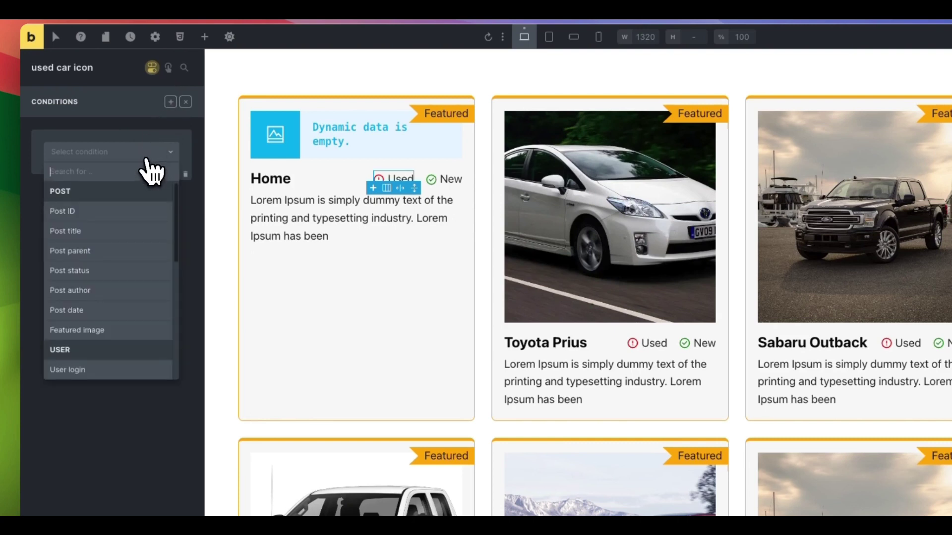
type("dyn")
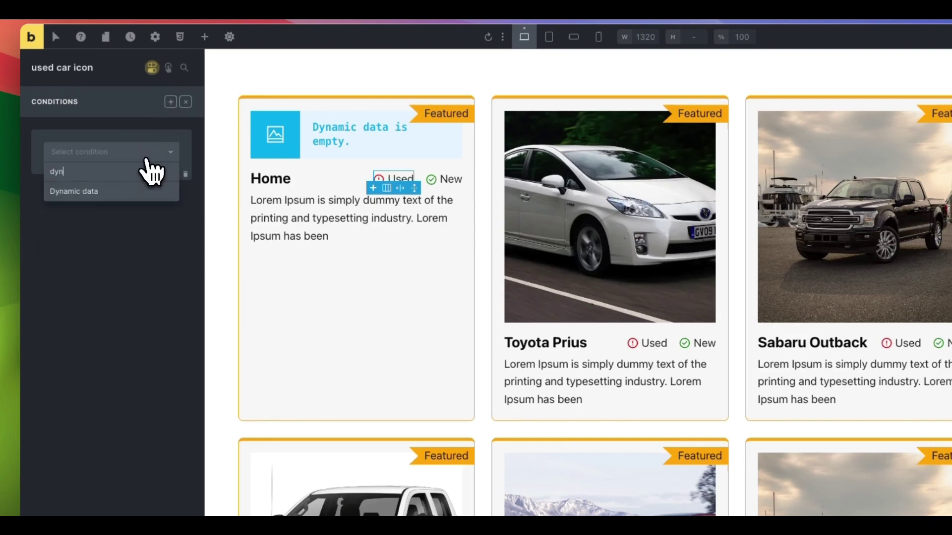
left_click(106, 195)
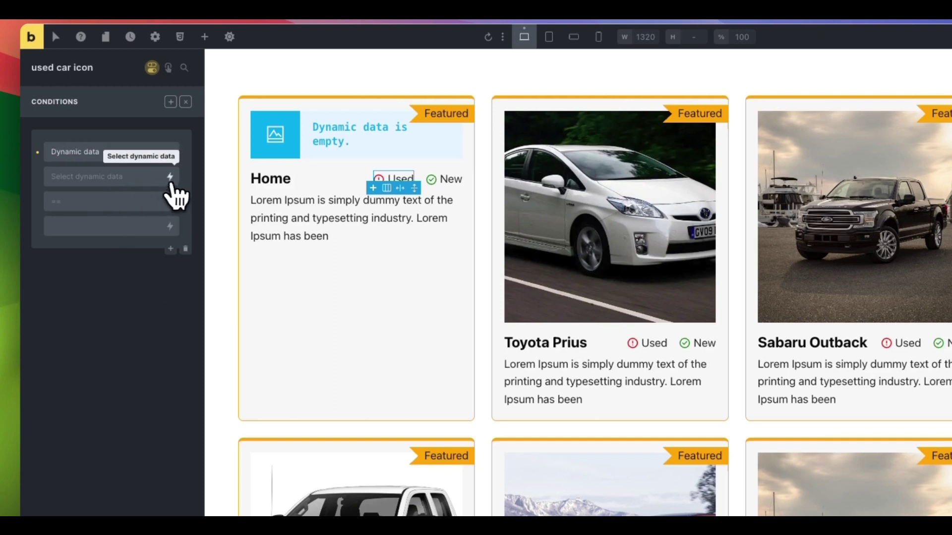
left_click(175, 182)
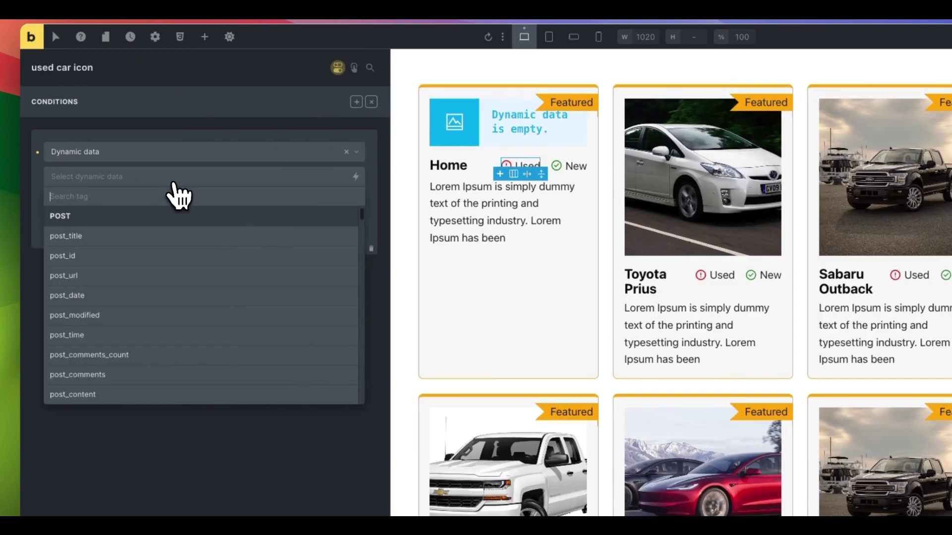
type("condition")
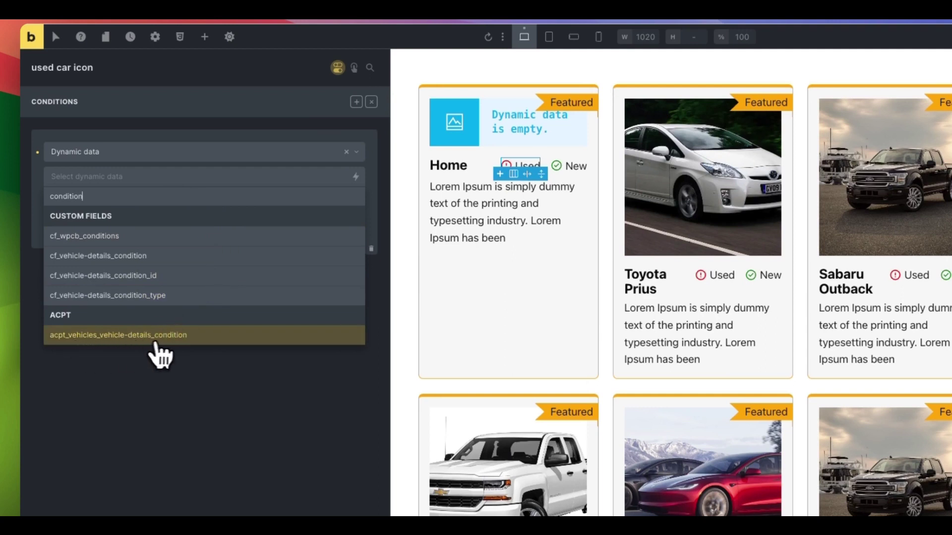
left_click(156, 342)
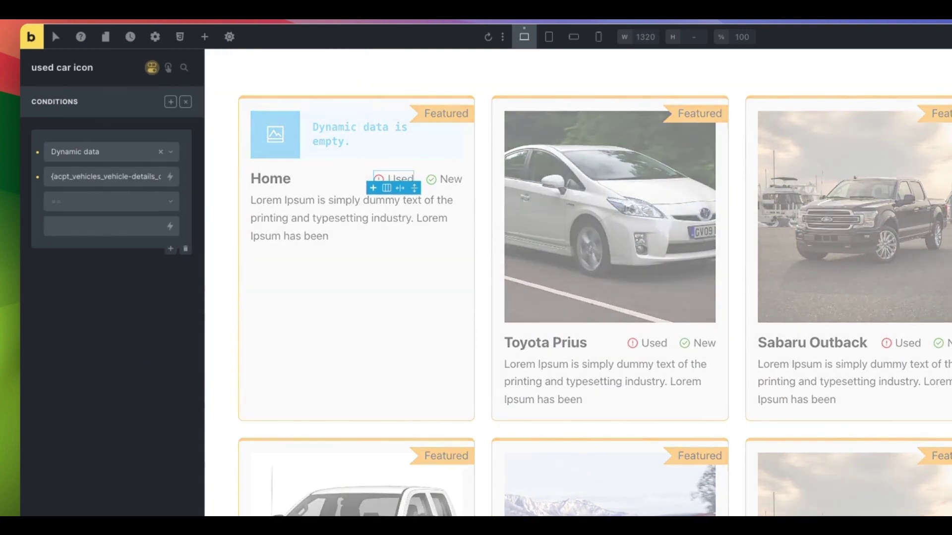
left_click(102, 227)
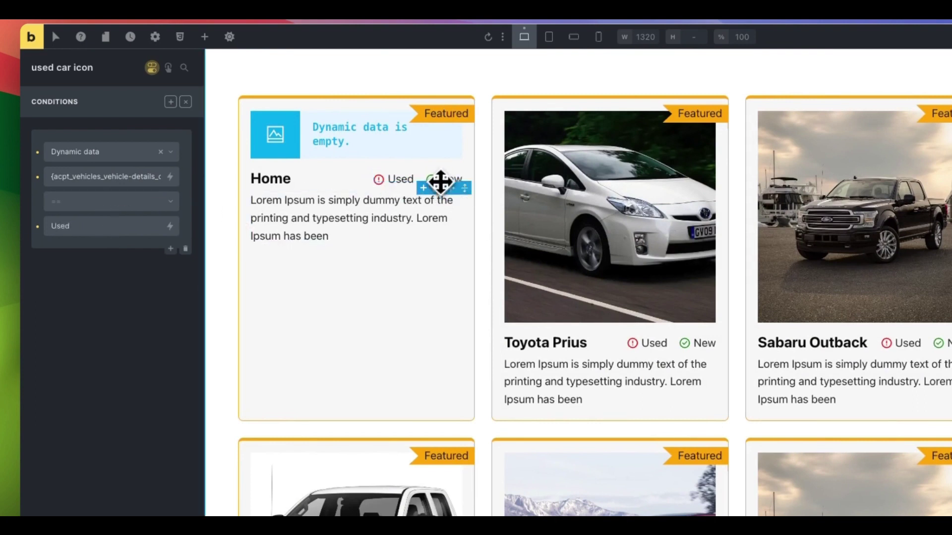
left_click(440, 182)
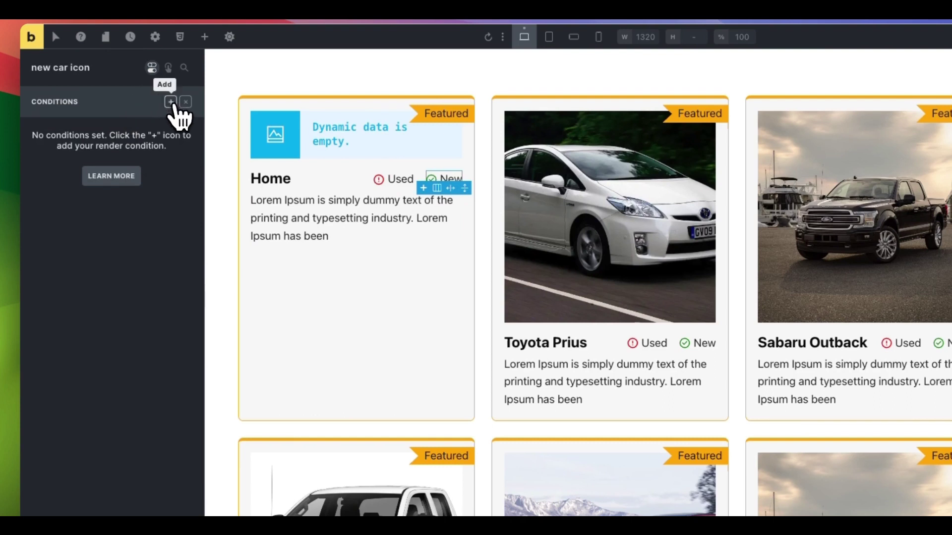
Step: Give the new car icon a condition on the ACPT condition field == New, and save
left_click(171, 103)
left_click(147, 155)
type("dynam")
left_click(117, 203)
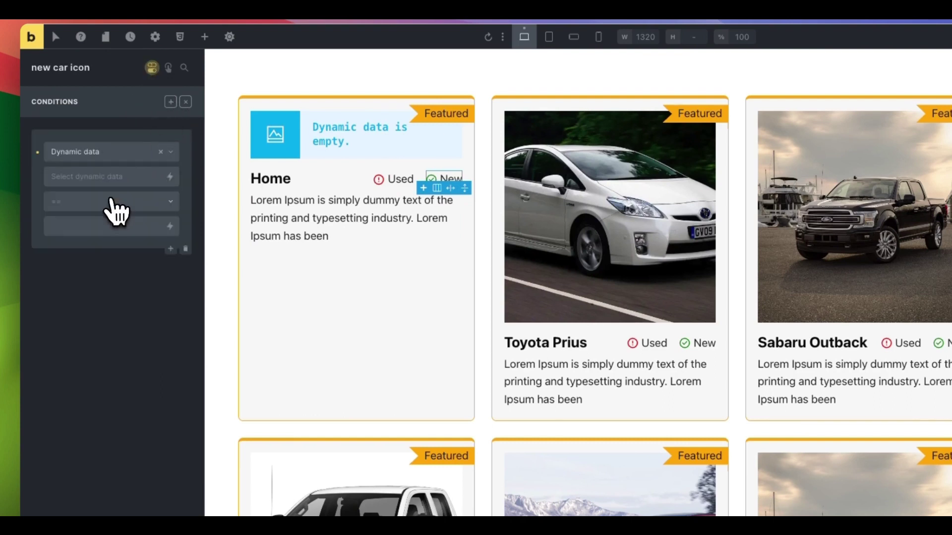
left_click(167, 178)
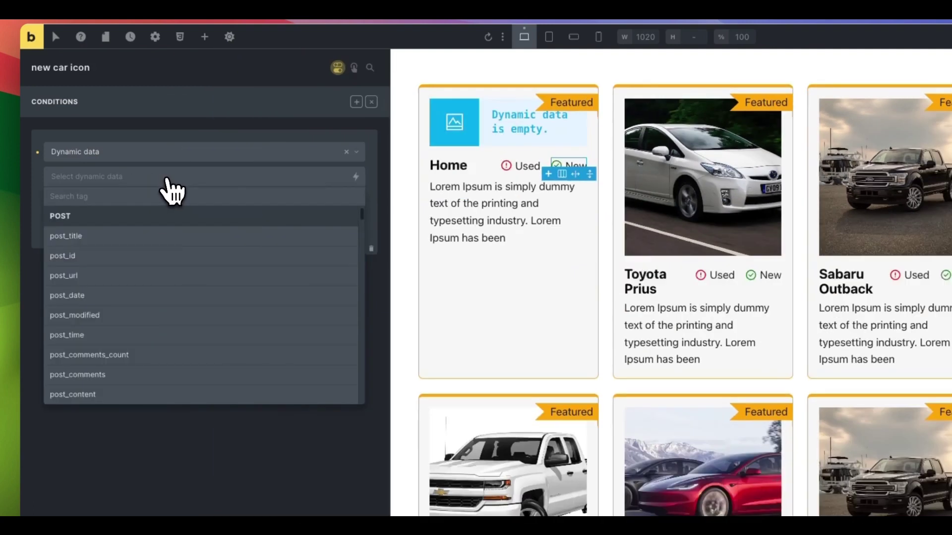
type("condit")
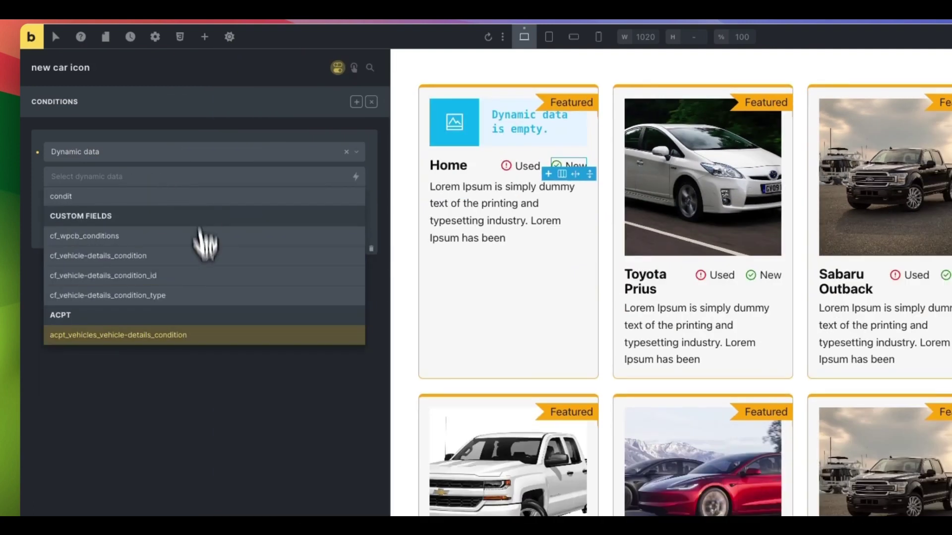
left_click(160, 337)
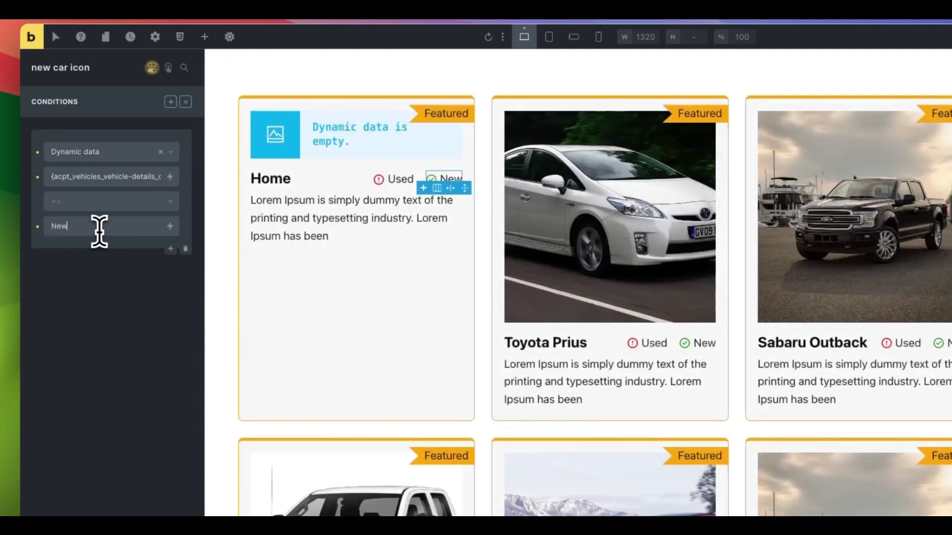
left_click(99, 226)
type("New")
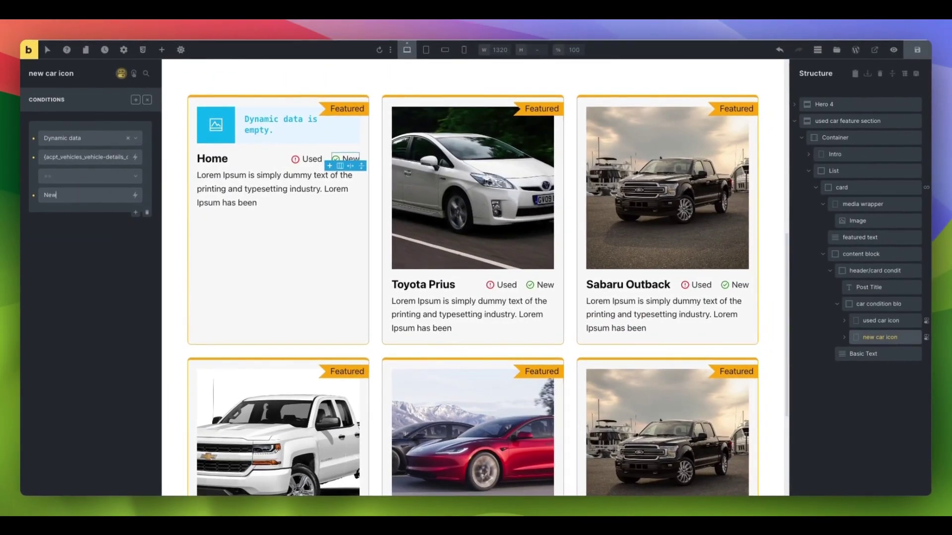
left_click(918, 51)
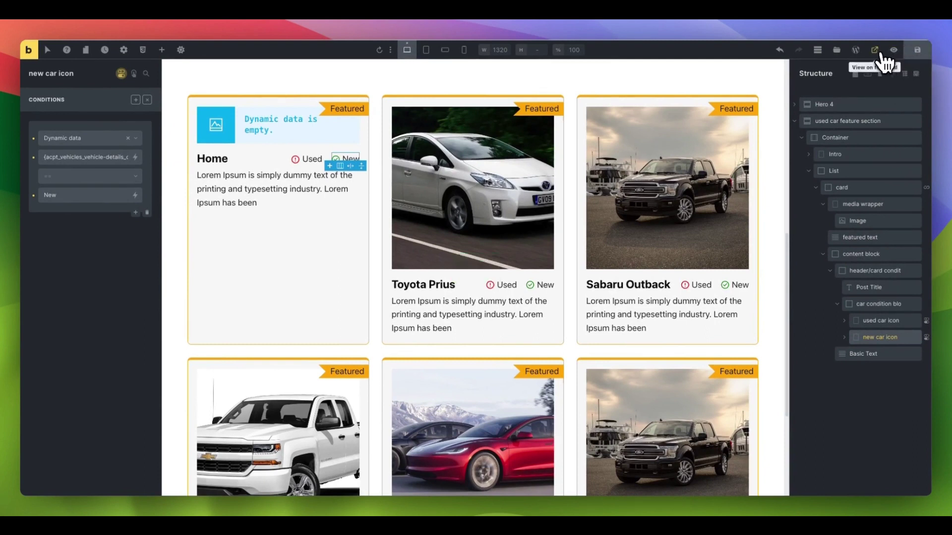
Step: View the live homepage and scroll the Featured Used Cars grid to check New/Used badges
left_click(877, 50)
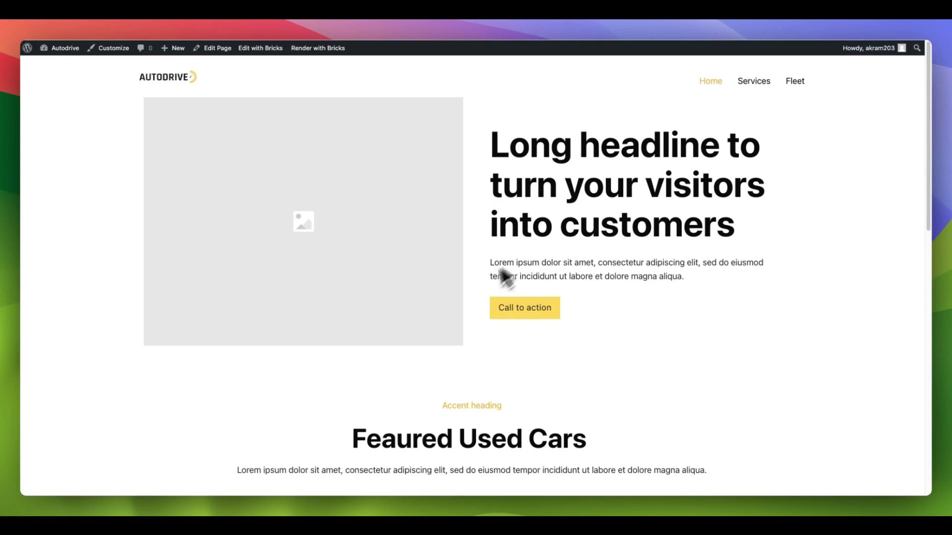
scroll(479, 314, "down", 8)
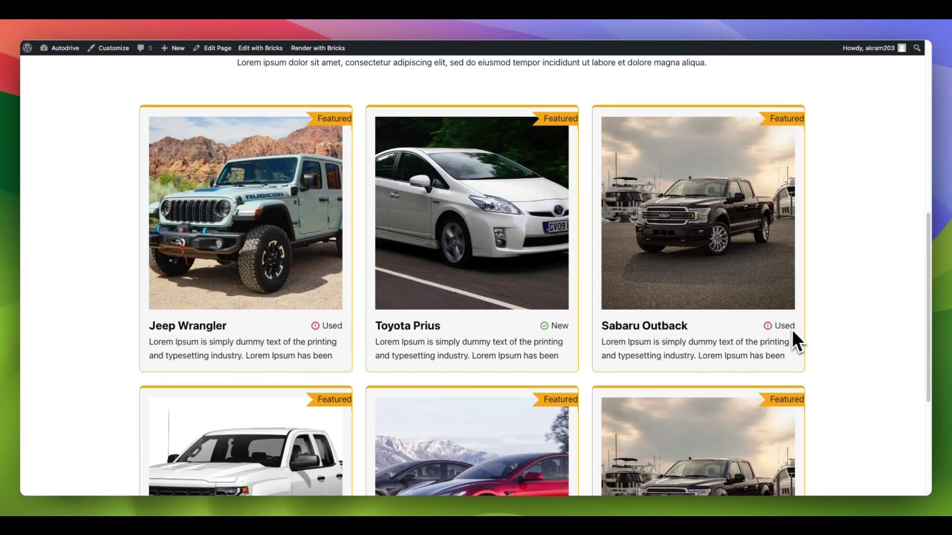
scroll(660, 349, "down", 2)
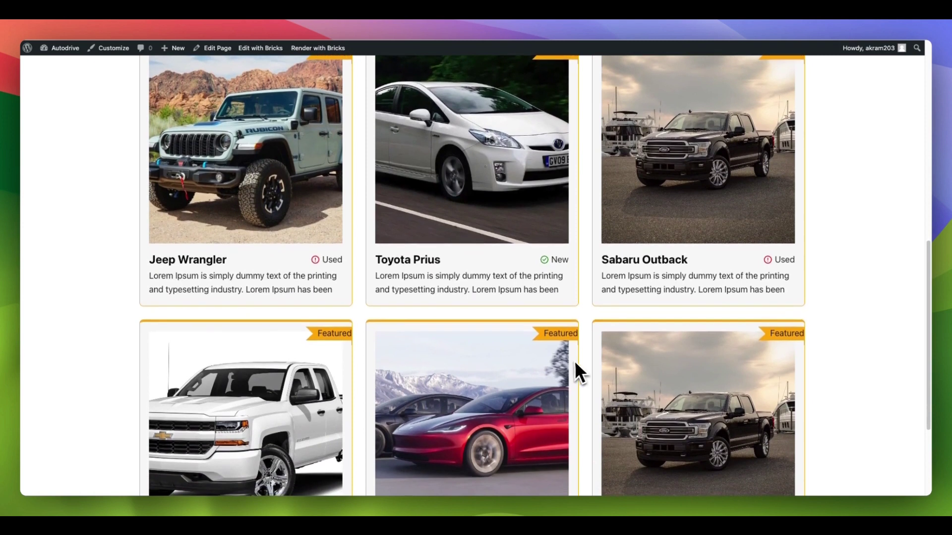
scroll(581, 360, "up", 3)
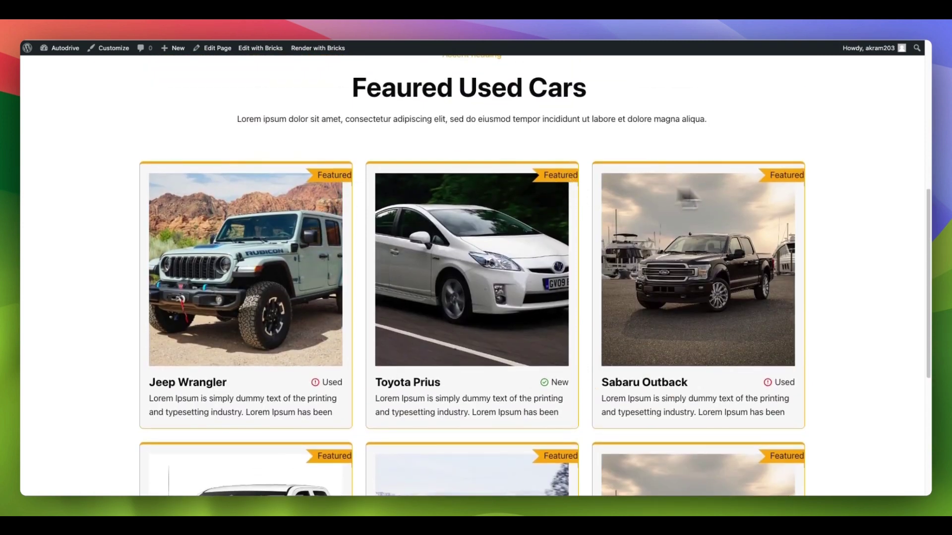
scroll(774, 227, "down", 4)
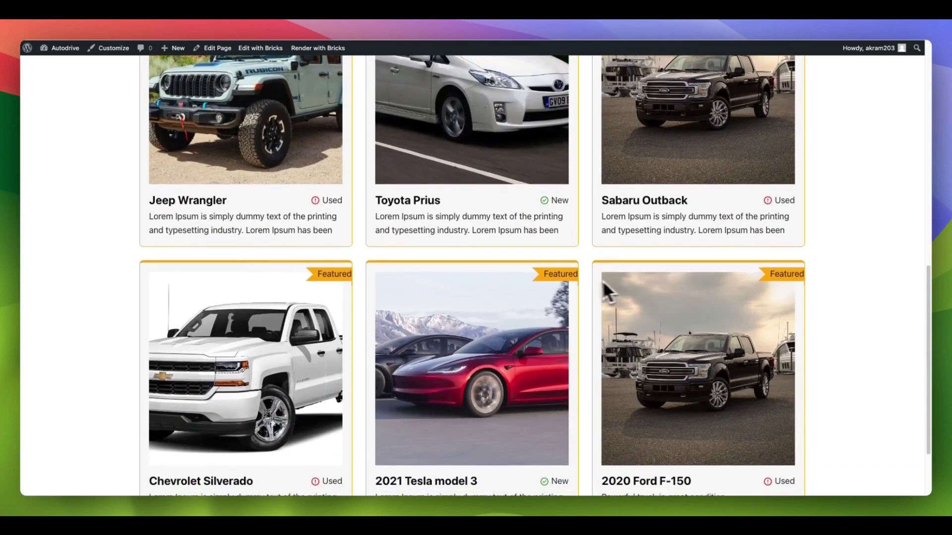
scroll(689, 312, "down", 2)
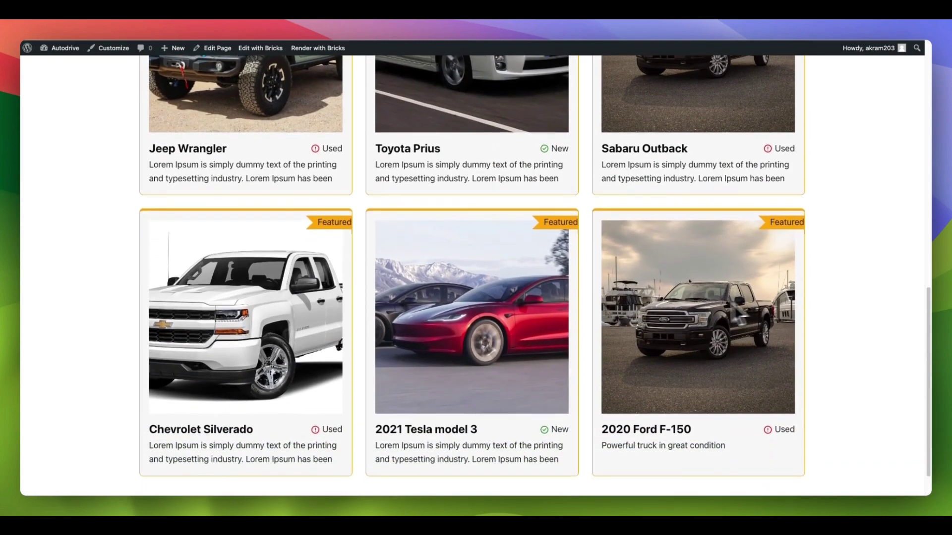
scroll(645, 310, "up", 4)
scroll(617, 303, "up", 5)
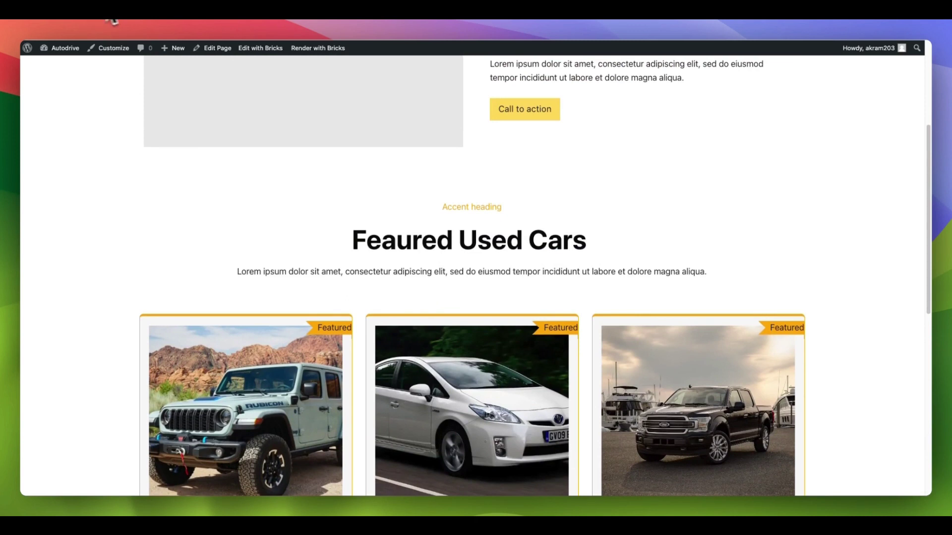
Step: Reopen the homepage in Bricks and add a render condition to the first card's Featured ribbon
left_click(31, 16)
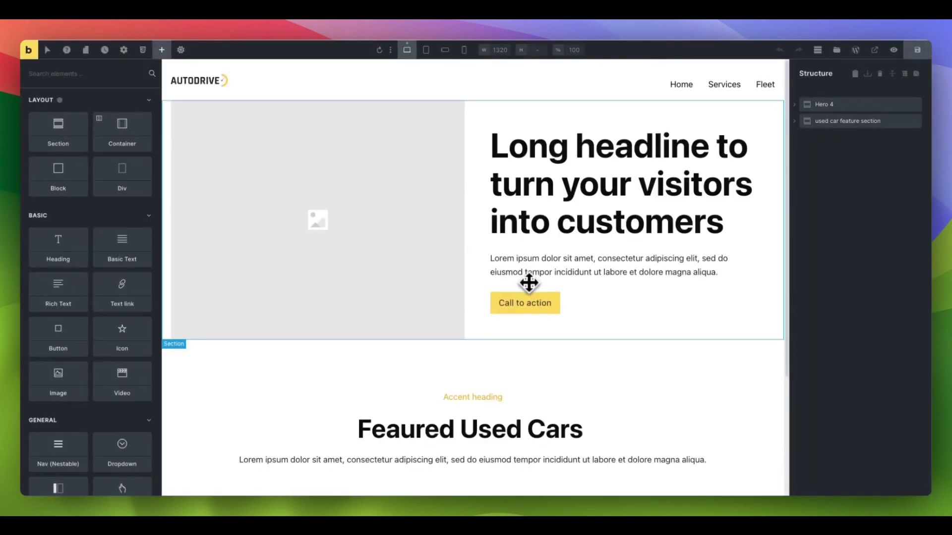
scroll(528, 285, "down", 6)
left_click(342, 241)
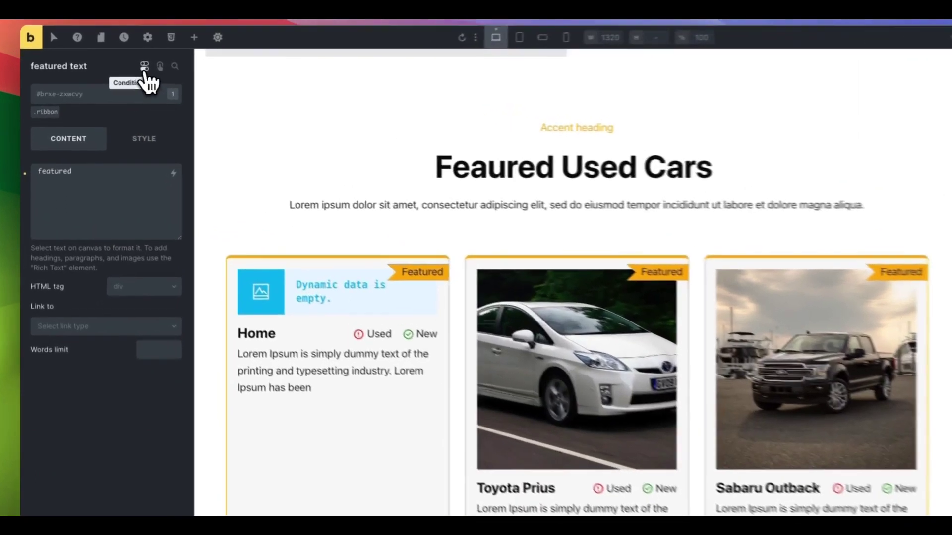
left_click(121, 74)
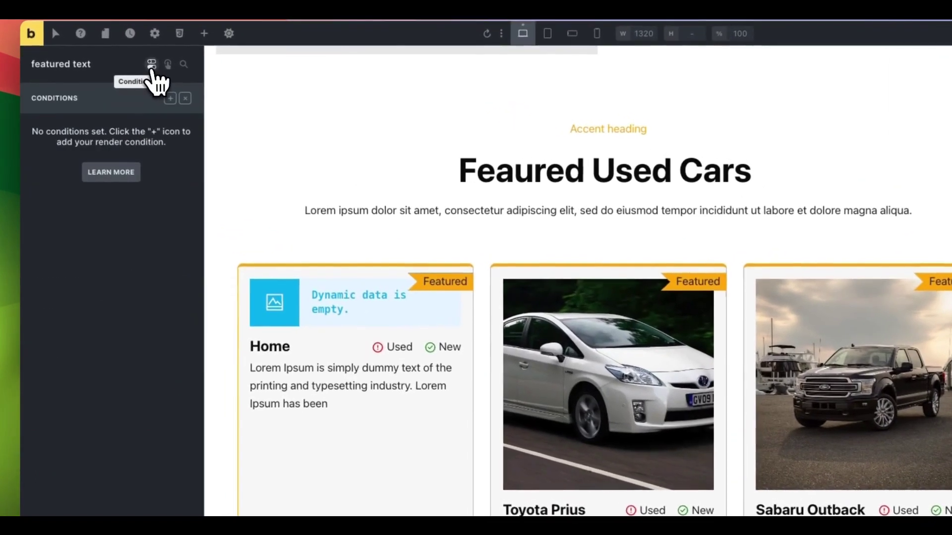
left_click(170, 98)
Step: Set the condition to dynamic data {acpt_vehicles_vehicle-details_featured-car} == 1
left_click(145, 150)
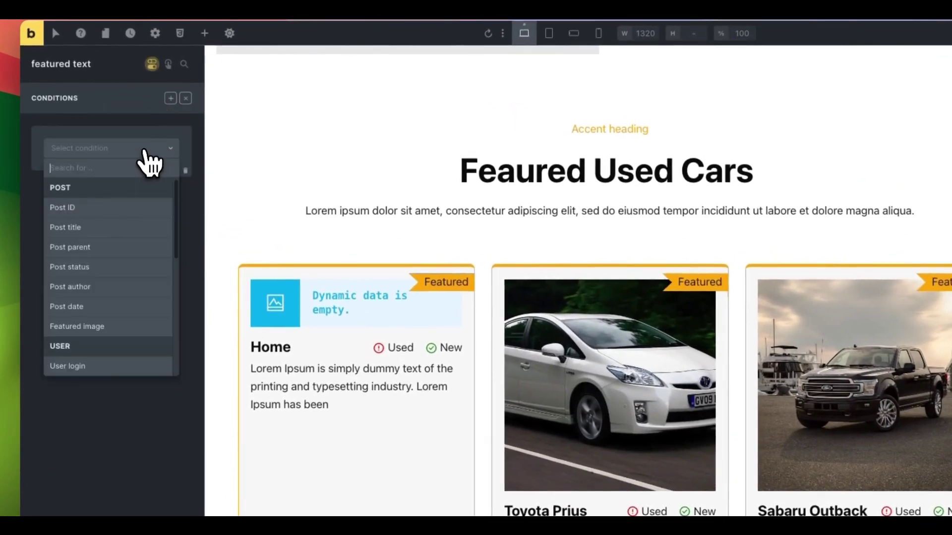
type("dyna")
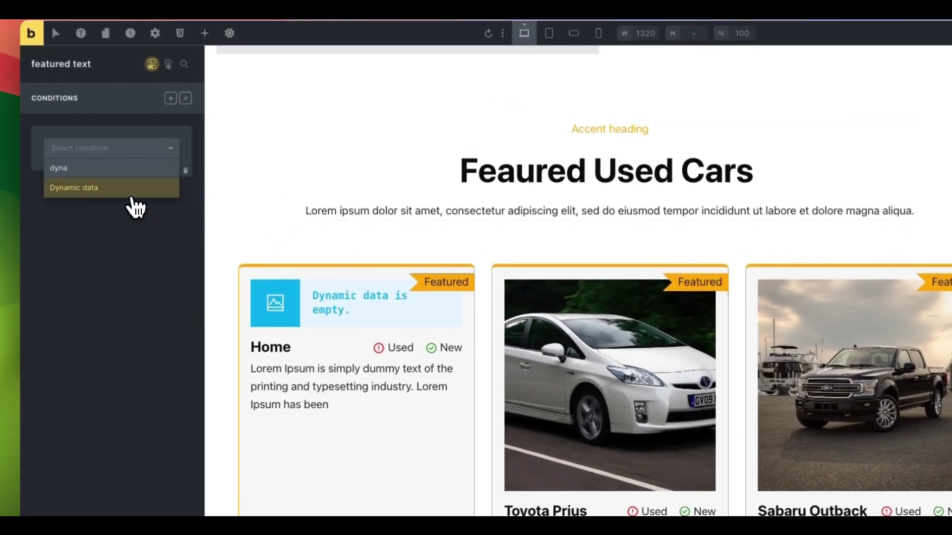
left_click(132, 195)
left_click(170, 174)
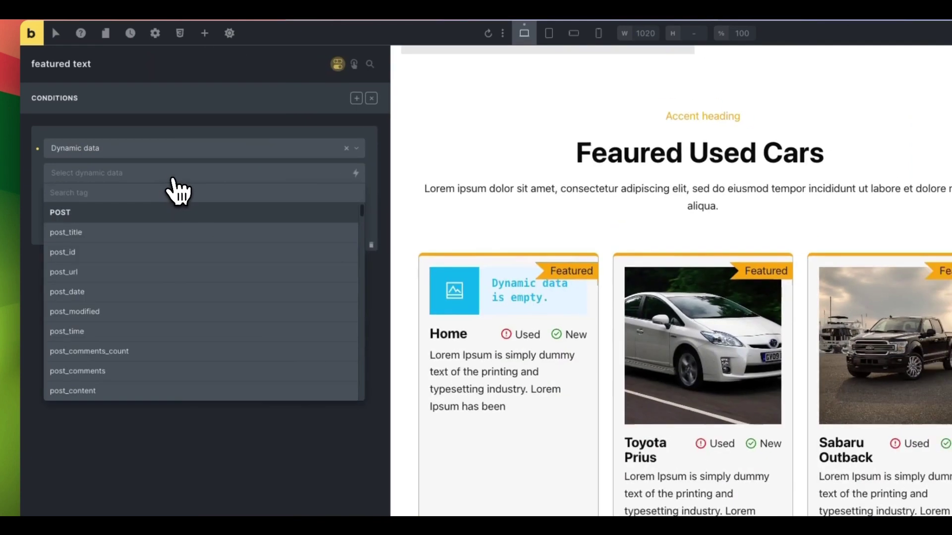
type("feature")
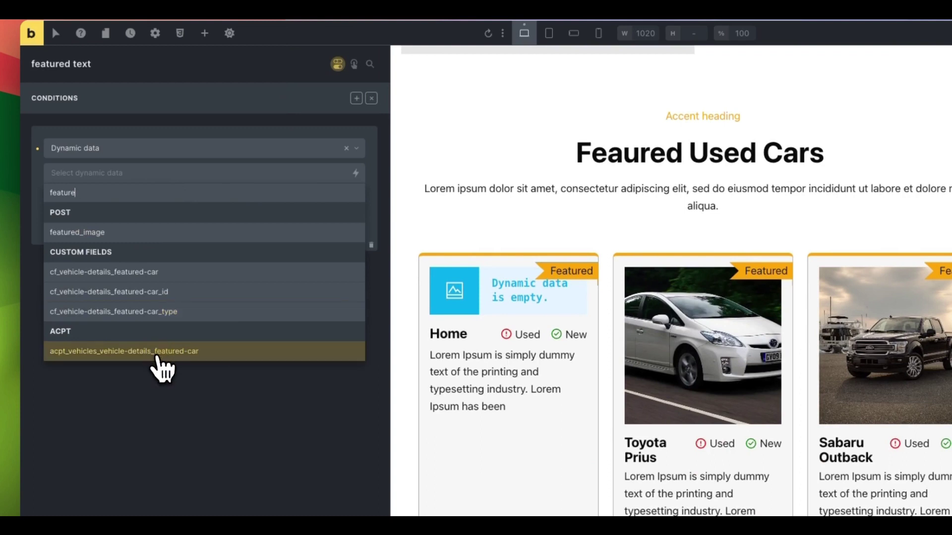
left_click(157, 353)
left_click(107, 228)
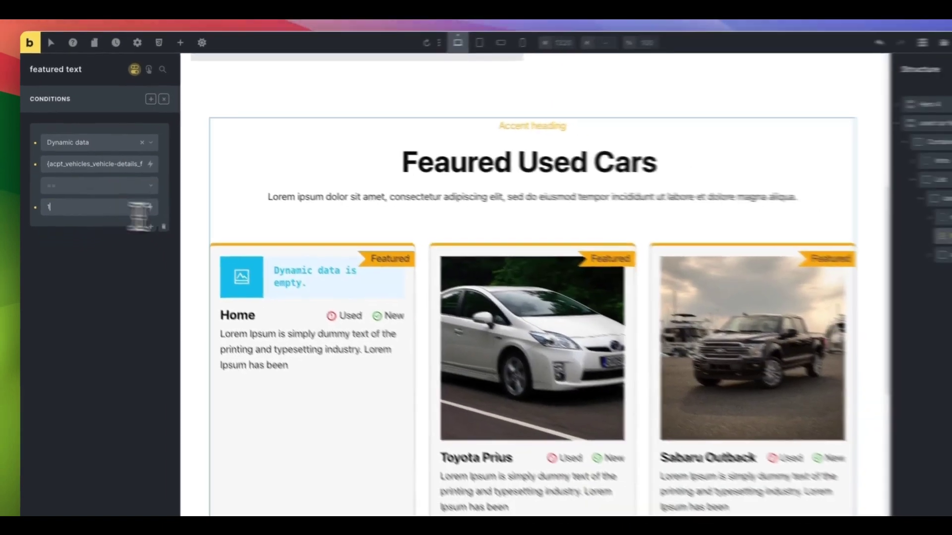
type("1")
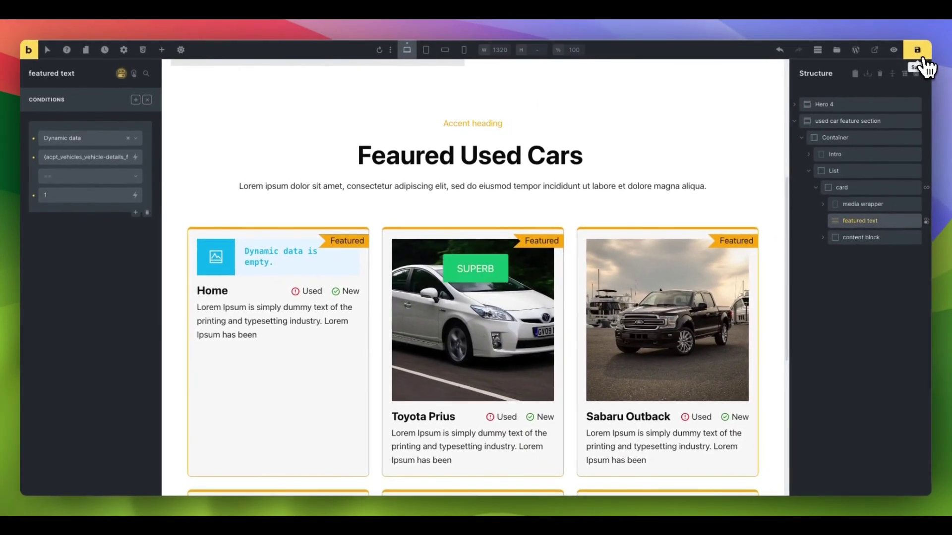
Step: Save, view the live page, and scroll the car cards to check the Featured badges
left_click(923, 57)
left_click(876, 53)
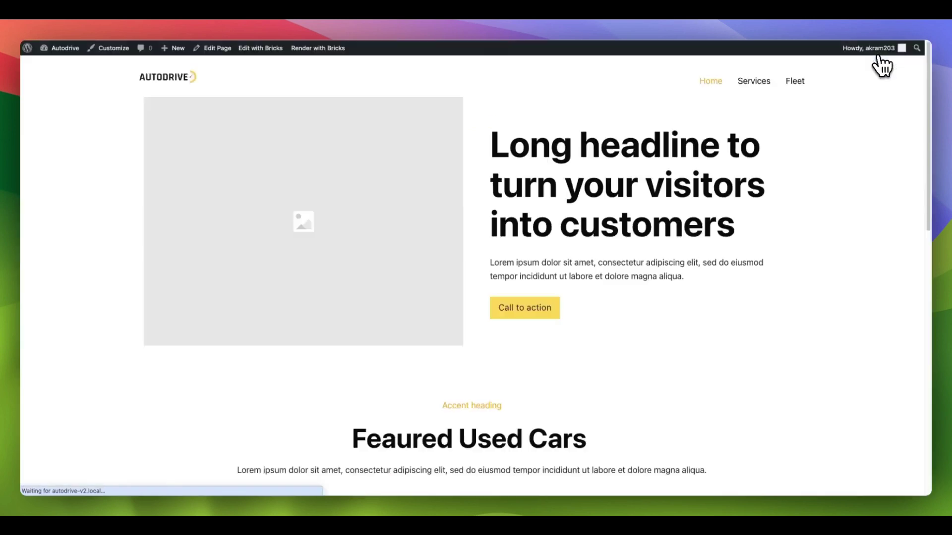
scroll(683, 254, "down", 10)
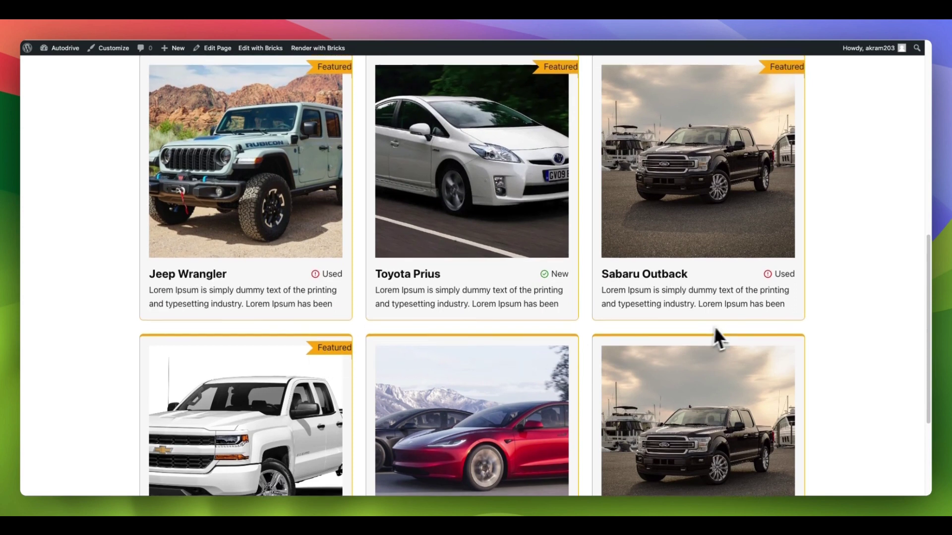
scroll(718, 334, "down", 3)
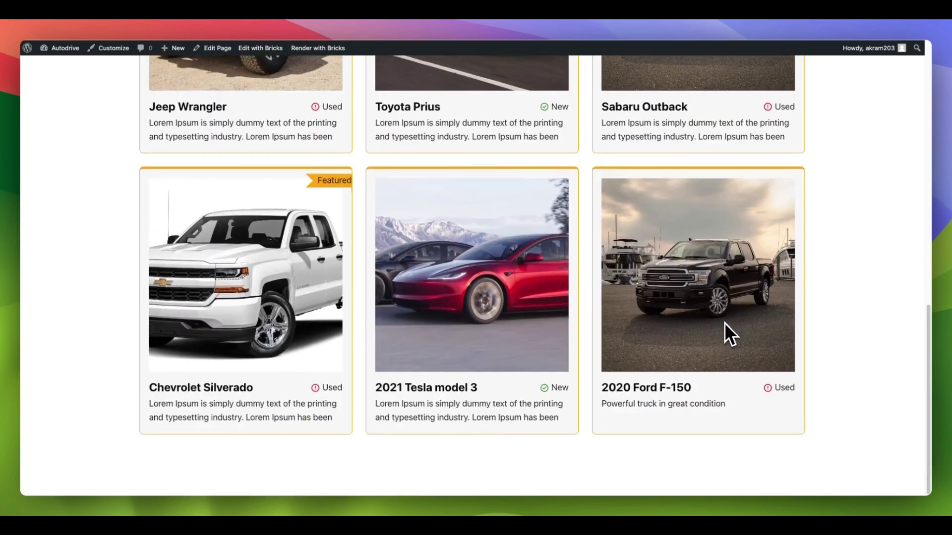
scroll(724, 323, "up", 3)
scroll(724, 322, "up", 2)
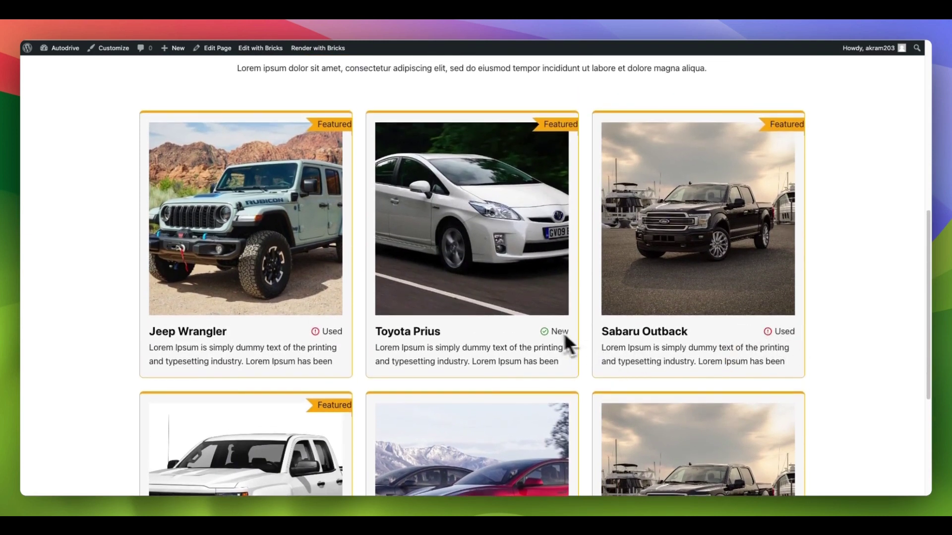
scroll(575, 268, "up", 1)
scroll(574, 270, "down", 2)
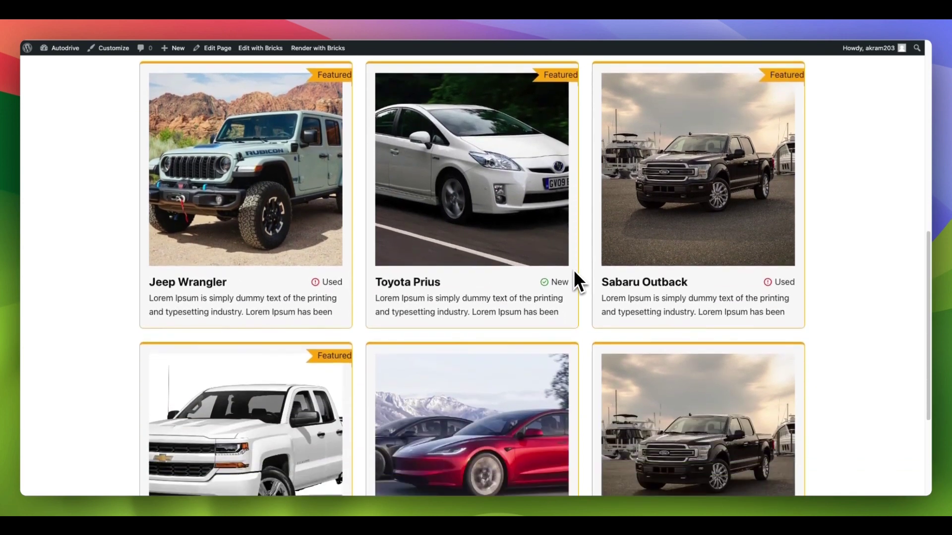
scroll(573, 270, "down", 3)
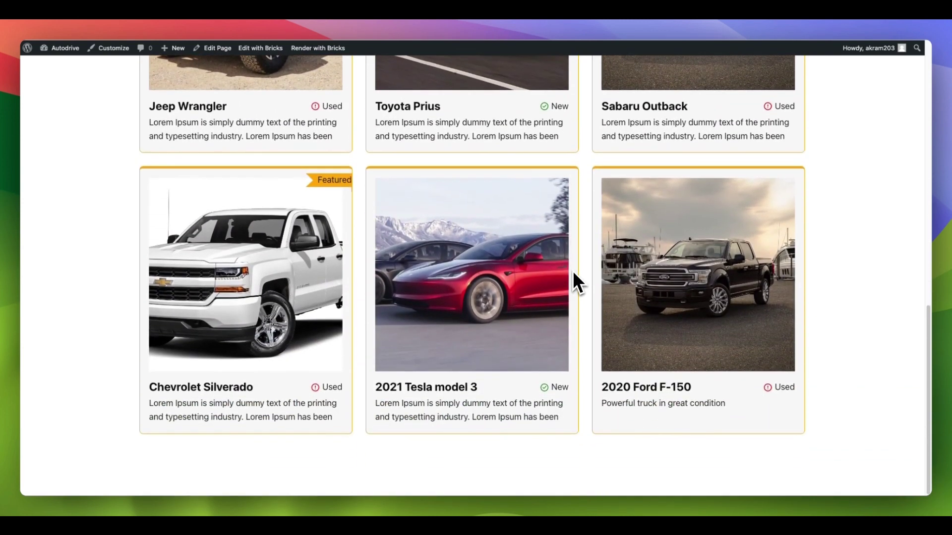
scroll(573, 271, "up", 5)
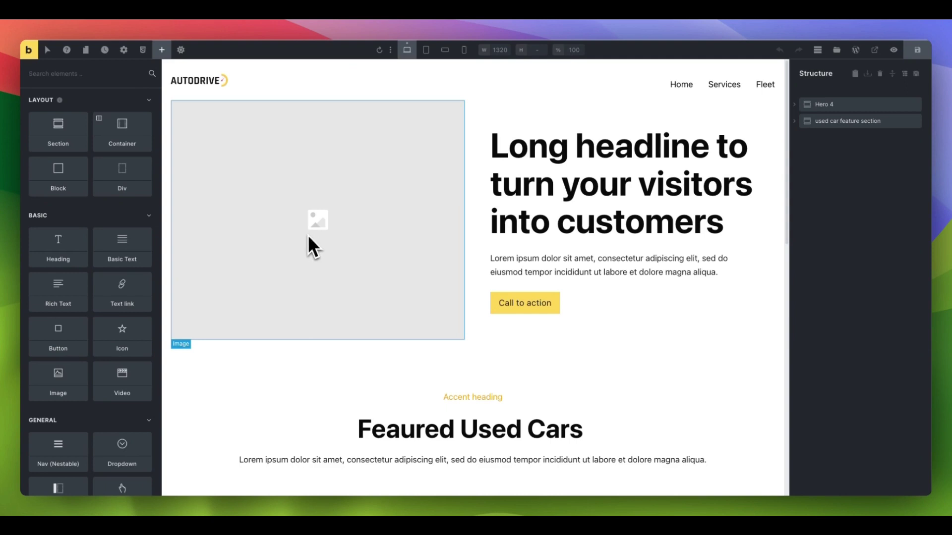
Step: Add a meta query to the card's query matching vehicle-details_condition = Used, then save
scroll(187, 359, "down", 3)
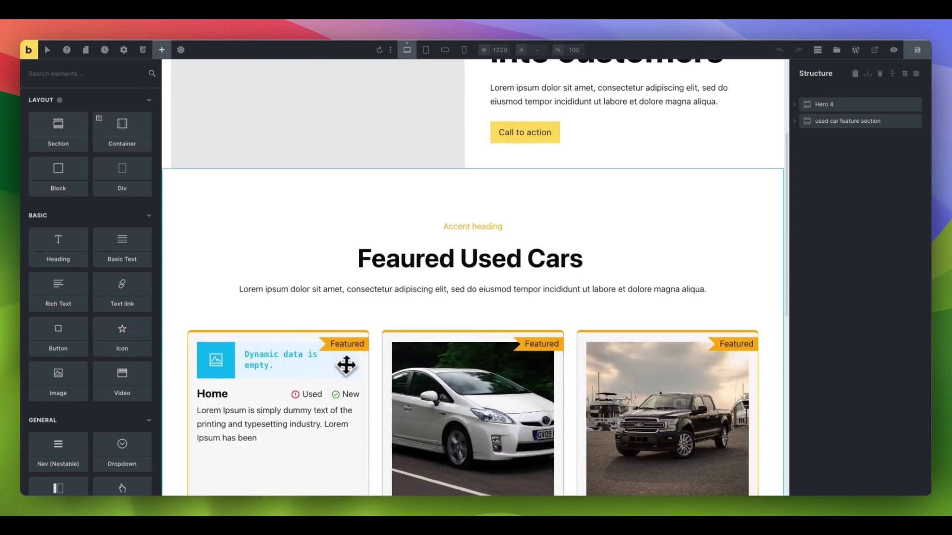
left_click(366, 373)
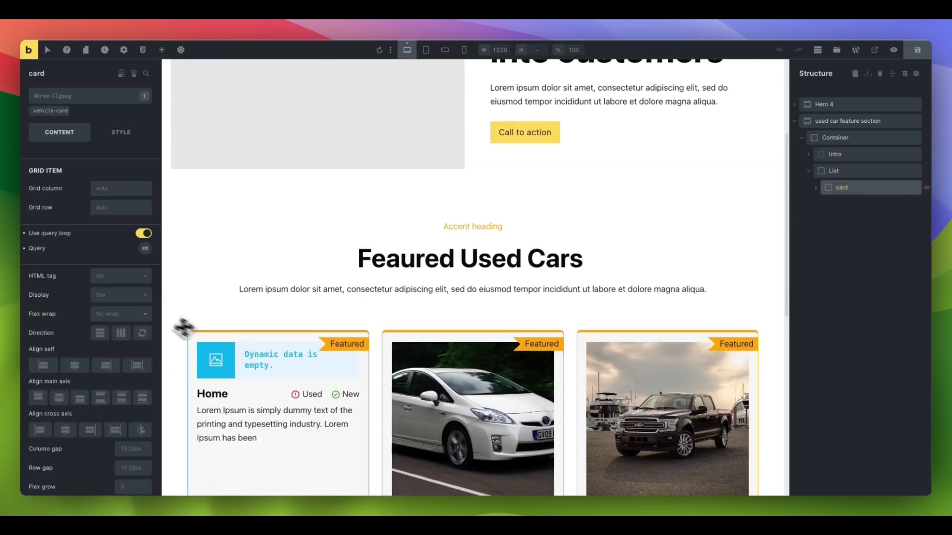
scroll(132, 308, "down", 1)
left_click(145, 233)
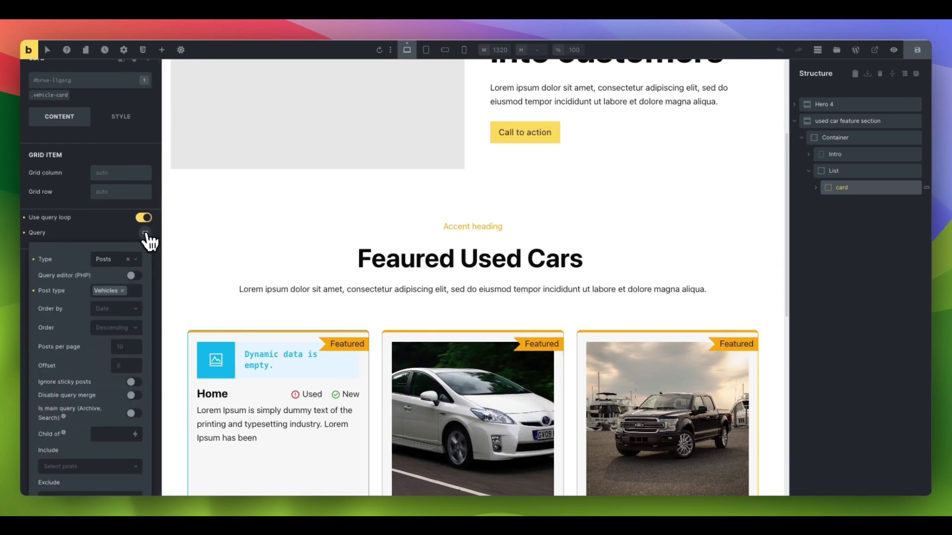
scroll(84, 317, "down", 10)
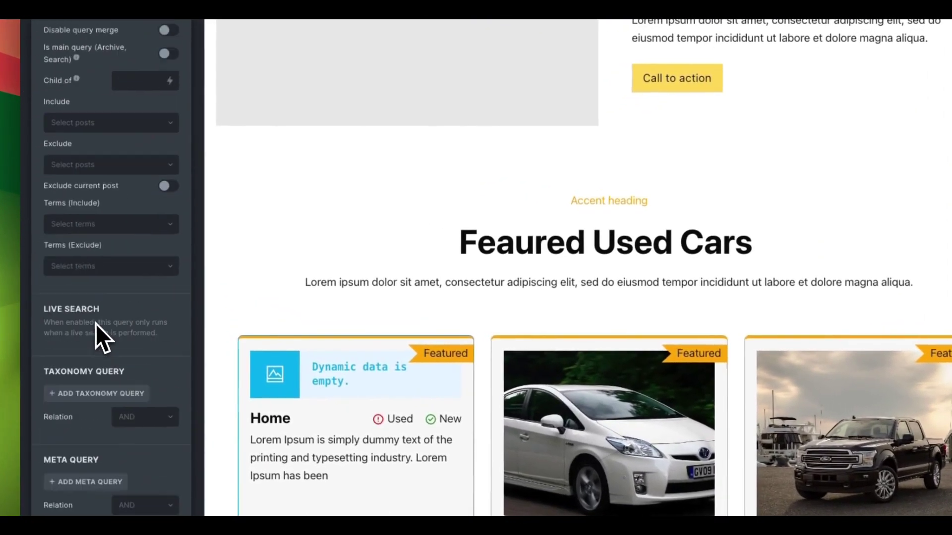
scroll(96, 323, "down", 5)
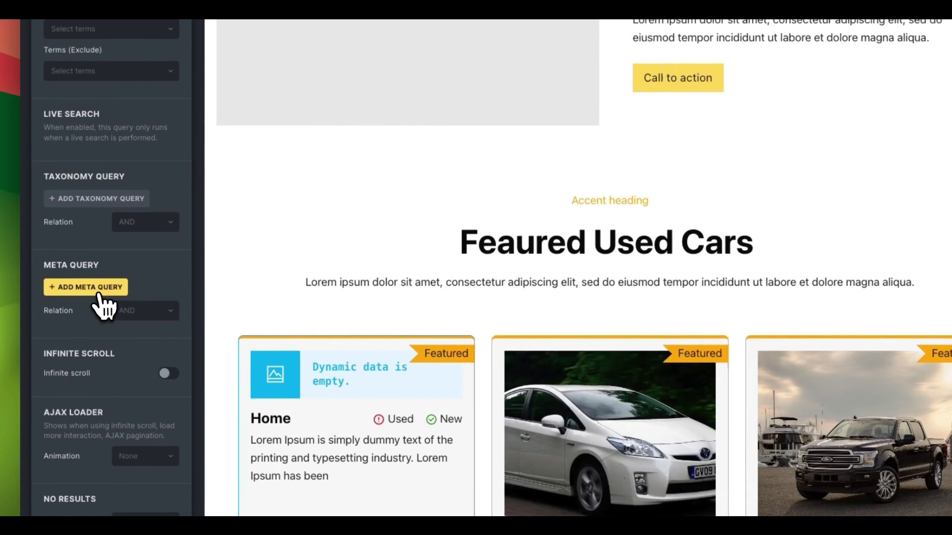
left_click(99, 292)
scroll(107, 305, "down", 2)
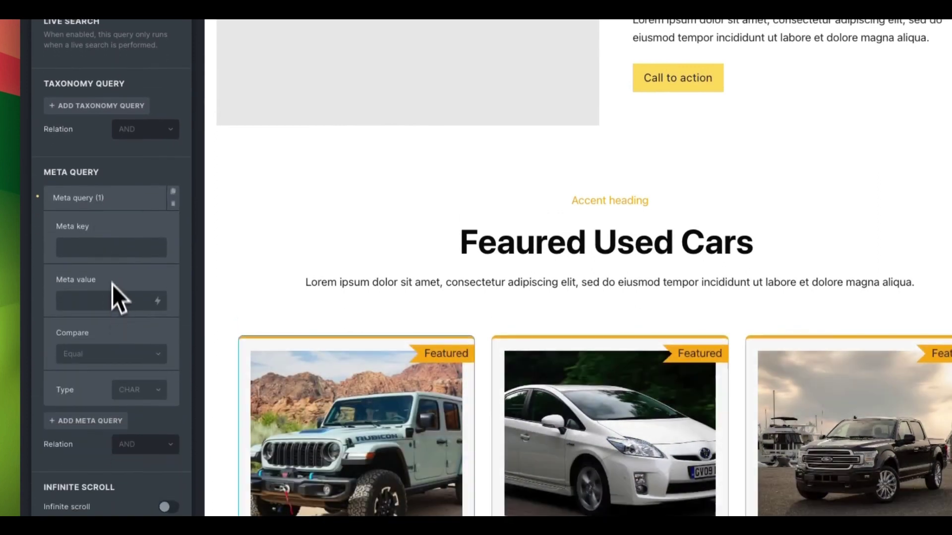
left_click(113, 248)
type("vehicle-details")
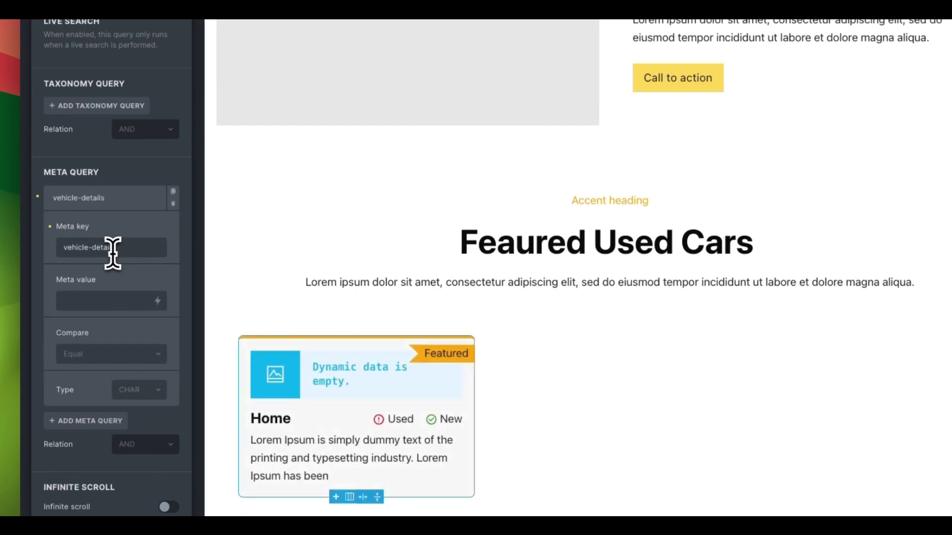
type("_condition")
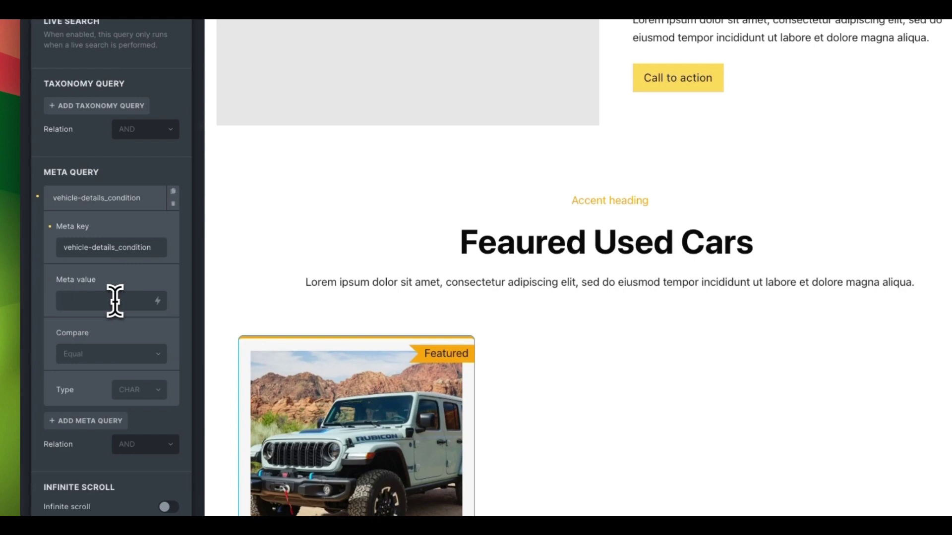
type("Used")
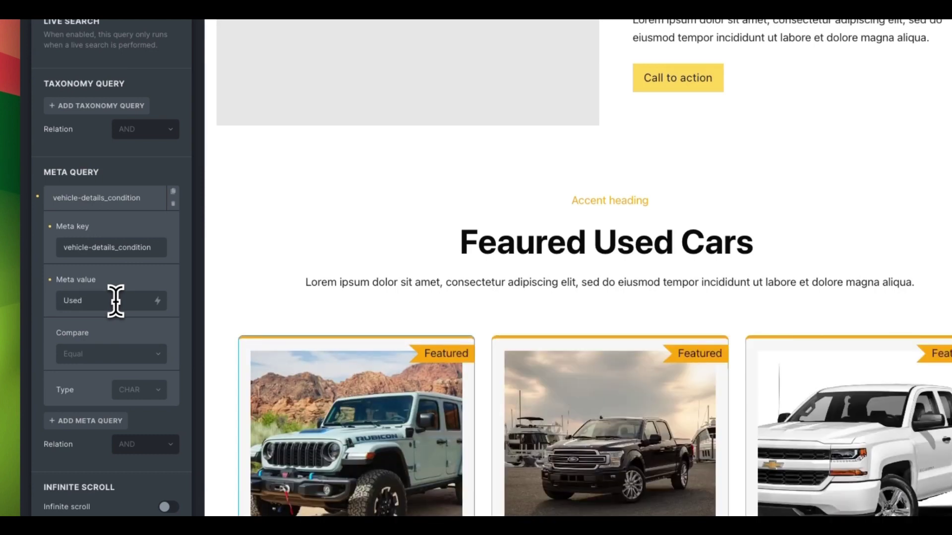
scroll(434, 296, "down", 5)
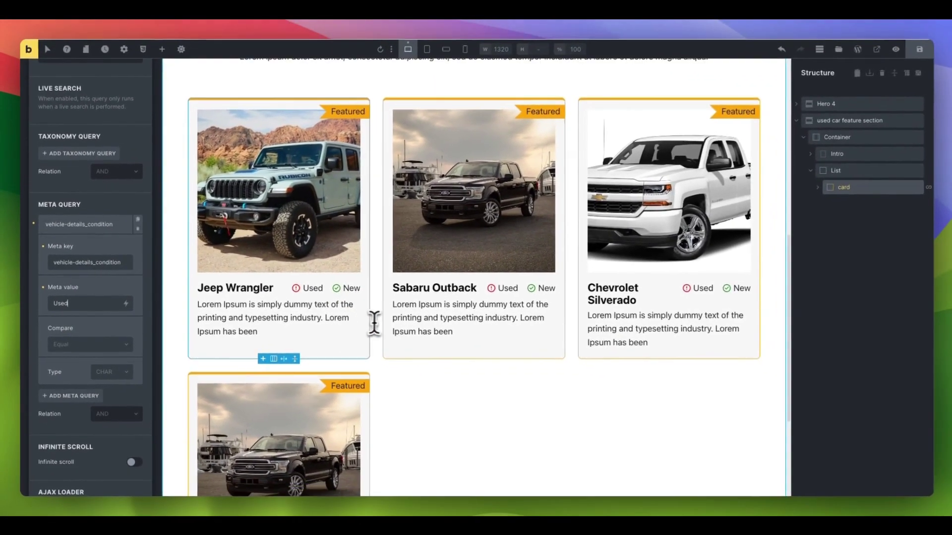
left_click(919, 49)
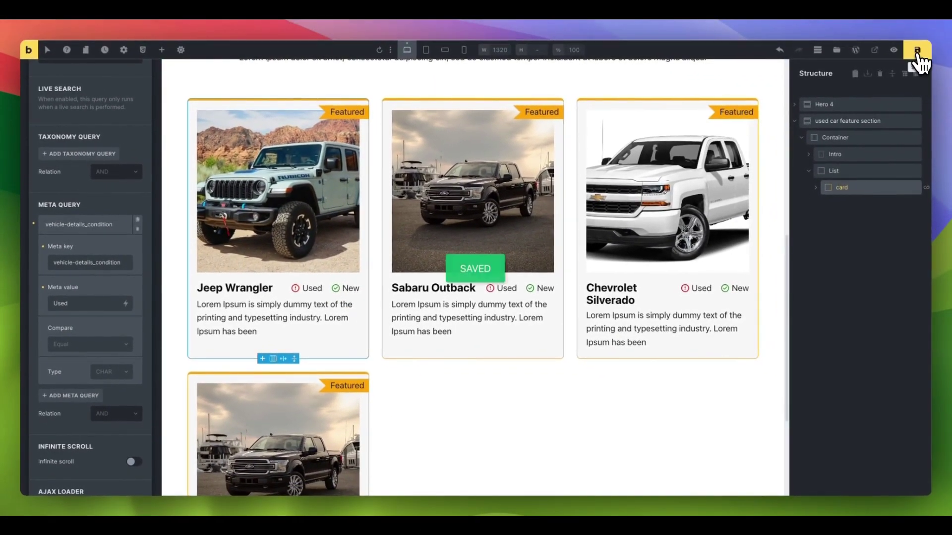
Step: View the live homepage and scroll to confirm only Used vehicles are listed
left_click(881, 53)
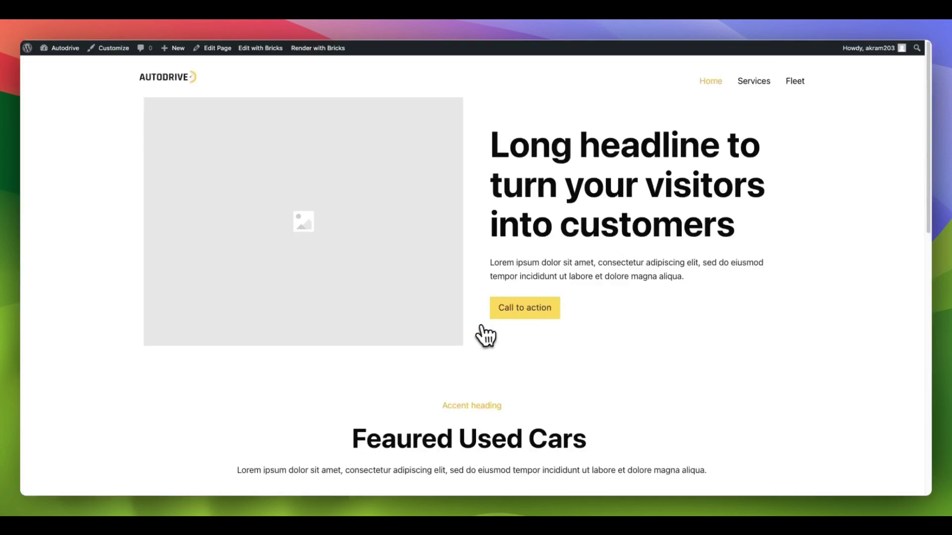
scroll(479, 340, "down", 8)
scroll(476, 341, "down", 3)
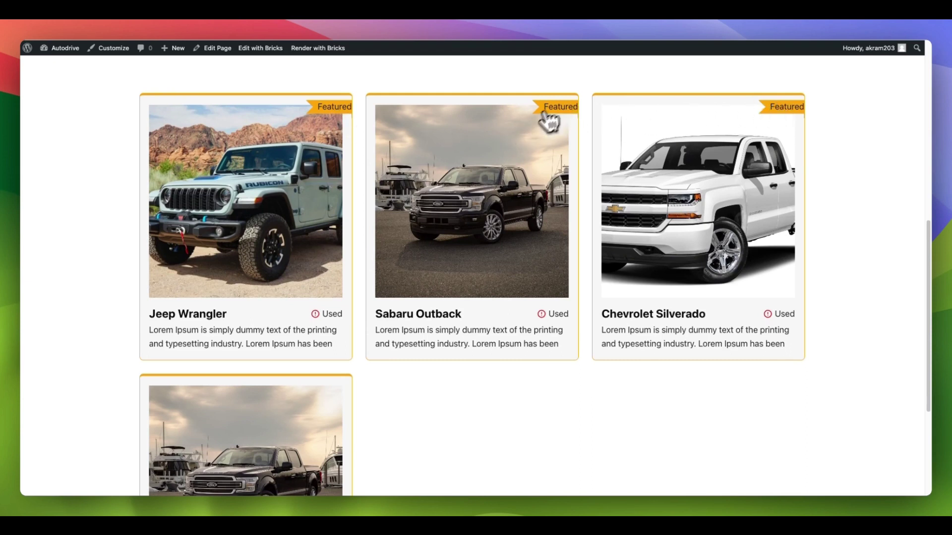
scroll(272, 333, "down", 2)
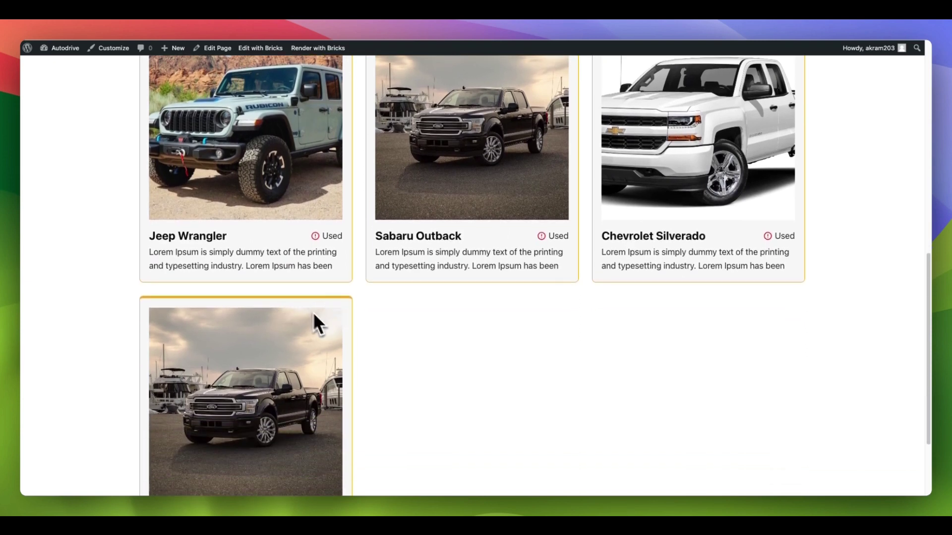
scroll(316, 323, "down", 2)
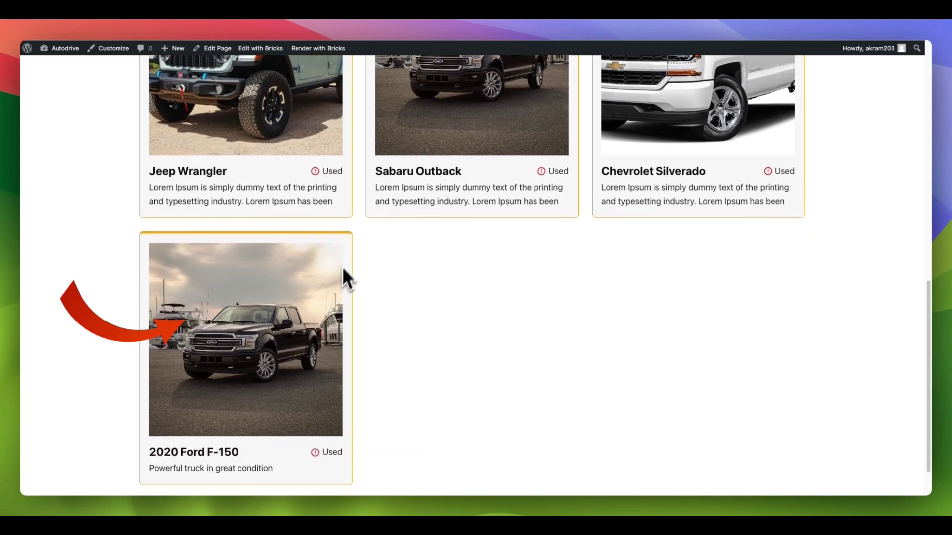
scroll(345, 256, "up", 3)
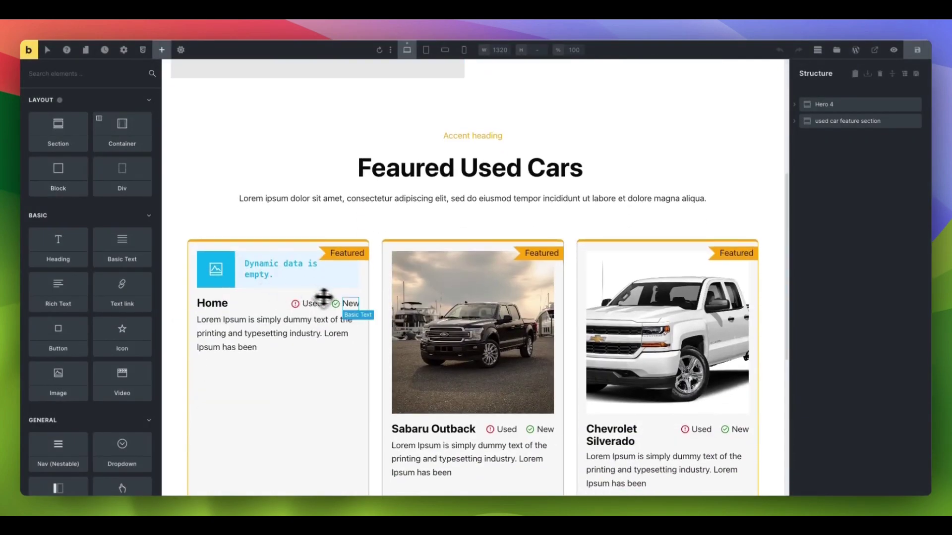
Step: In the card's query, keep the AND meta relation and add a second meta query rule
left_click(369, 291)
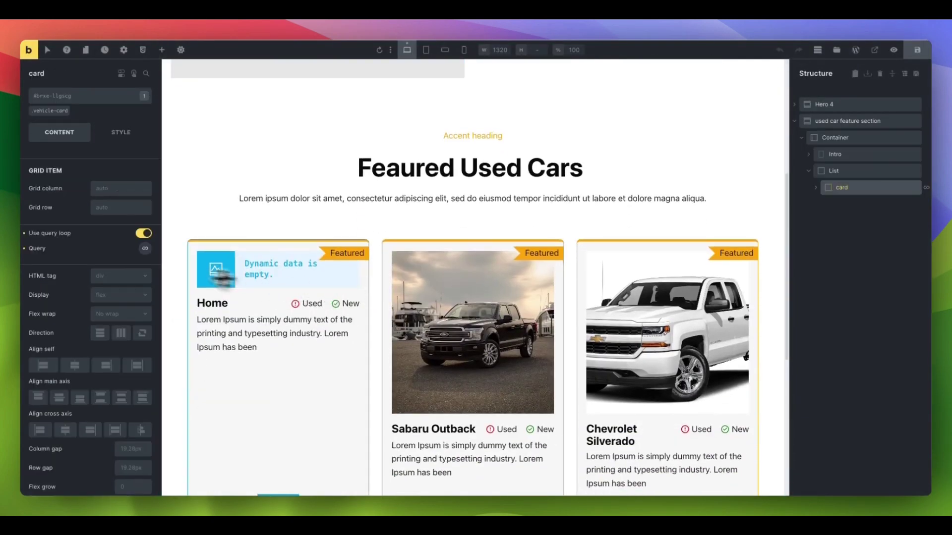
left_click(146, 249)
scroll(92, 344, "down", 10)
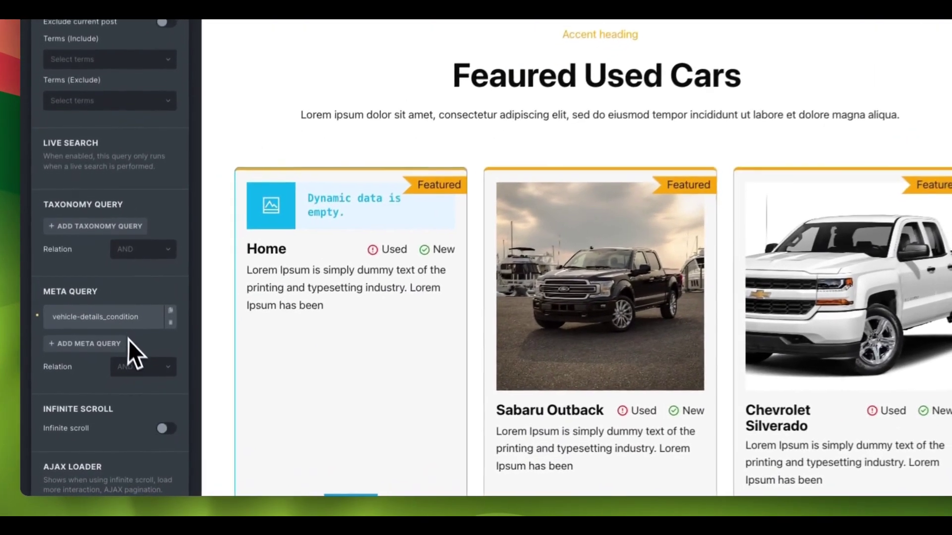
left_click(116, 395)
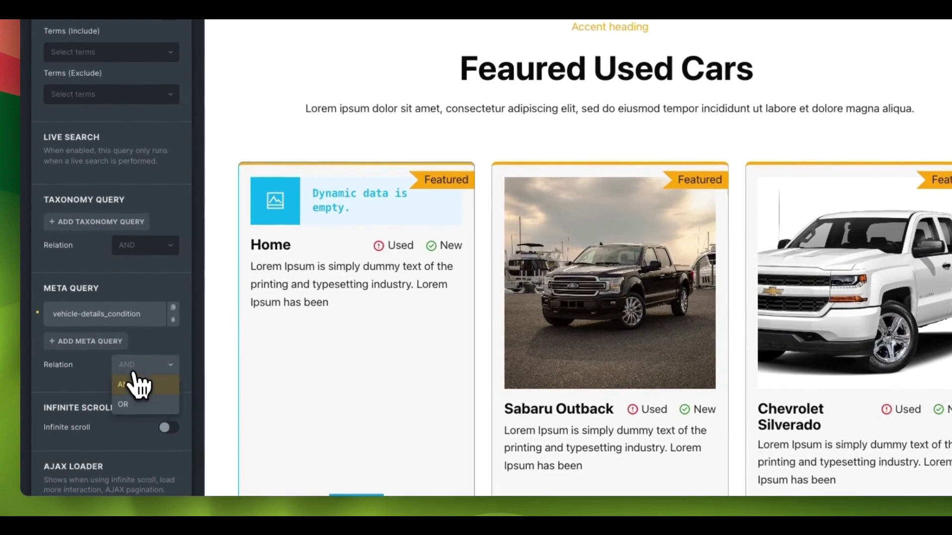
left_click(133, 378)
left_click(100, 342)
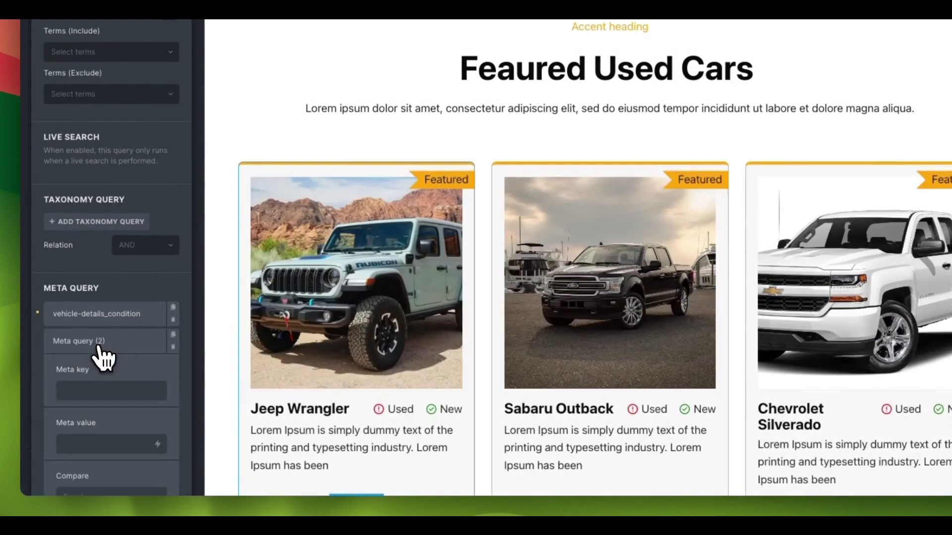
scroll(109, 364, "down", 1)
Step: Set the second rule to vehicle-details_featured-car = 1, type NUMERIC, and save
left_click(114, 366)
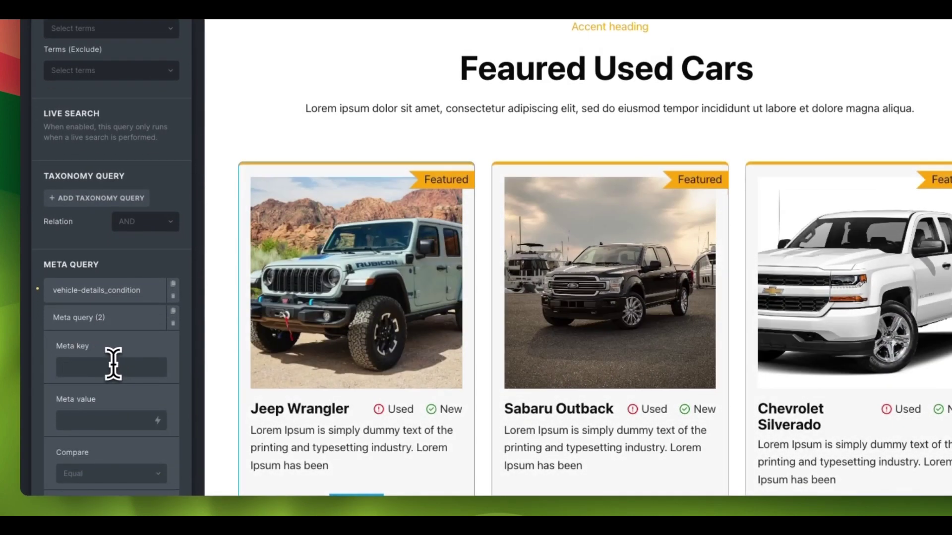
type("vehicle")
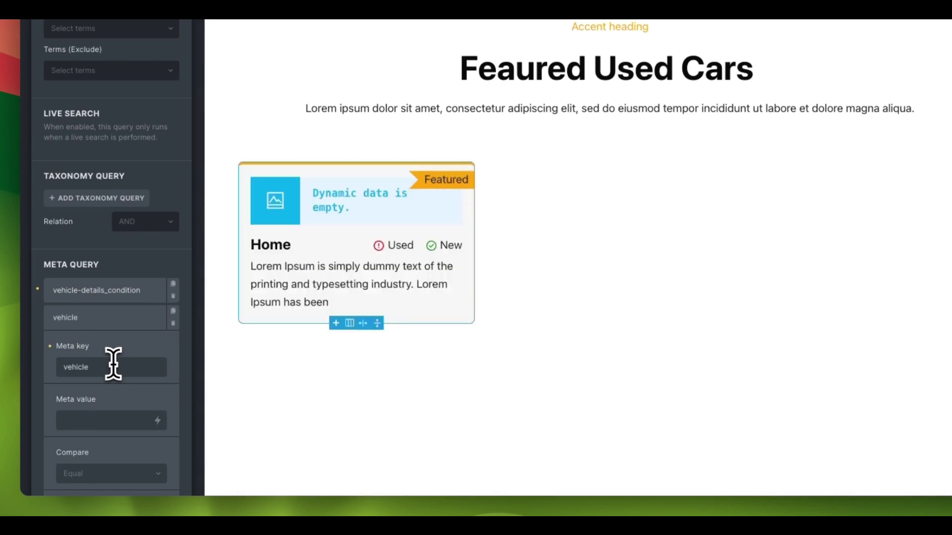
type("-details_featured")
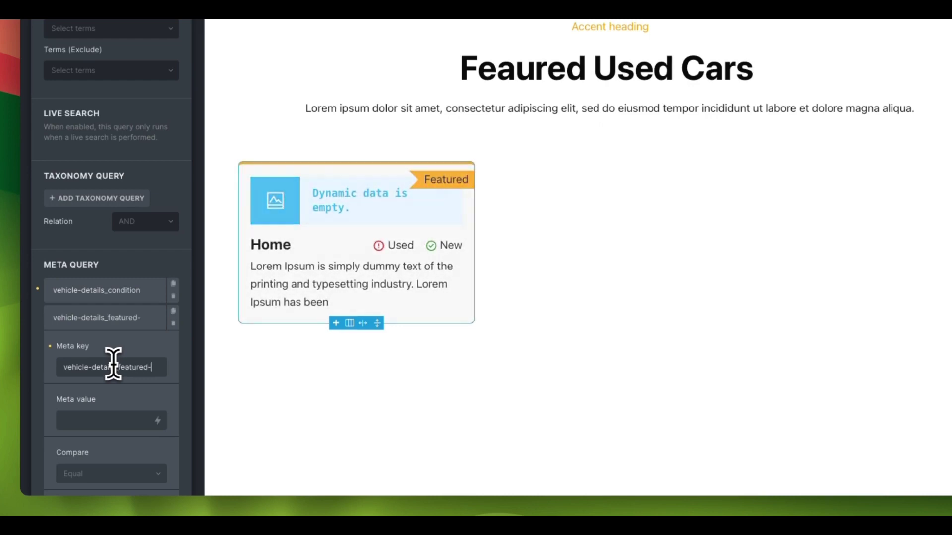
type("-car")
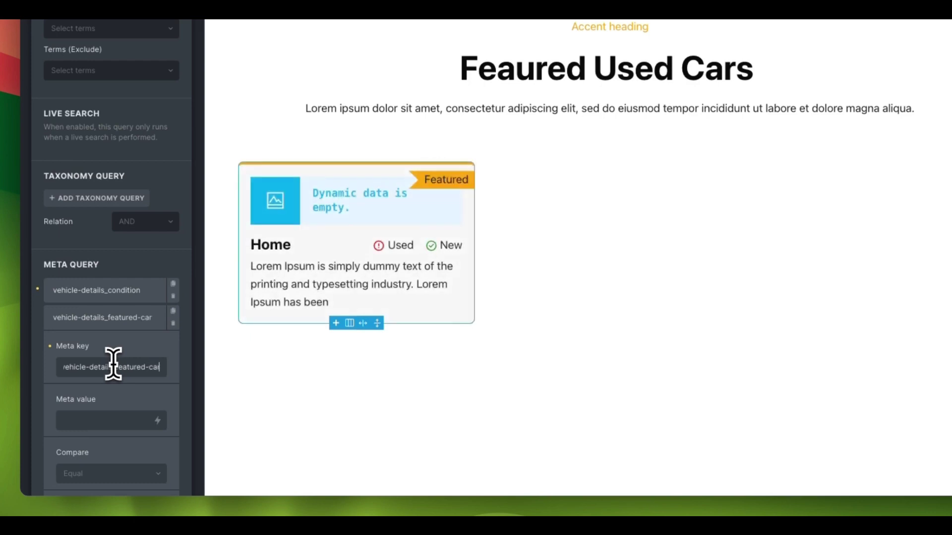
scroll(106, 385, "down", 3)
left_click(100, 342)
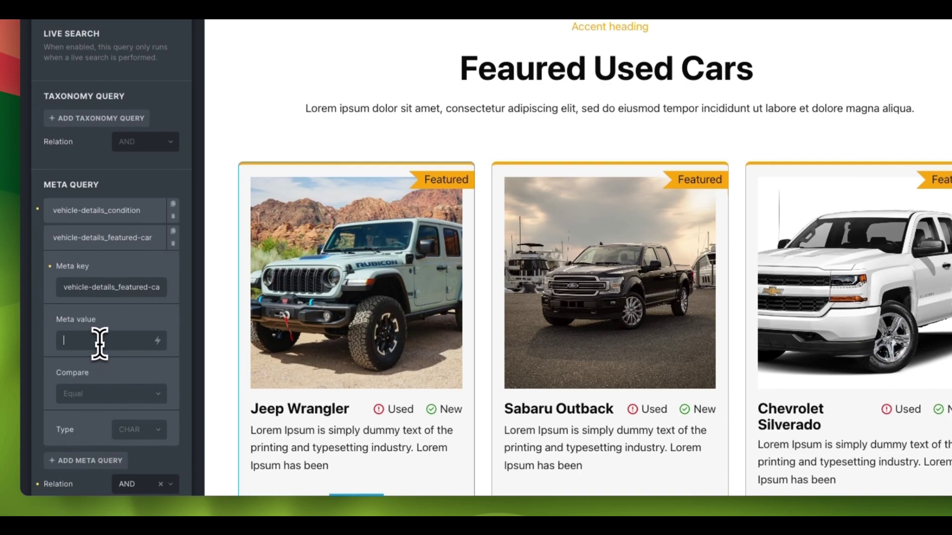
type("1")
left_click(135, 431)
scroll(134, 429, "down", 2)
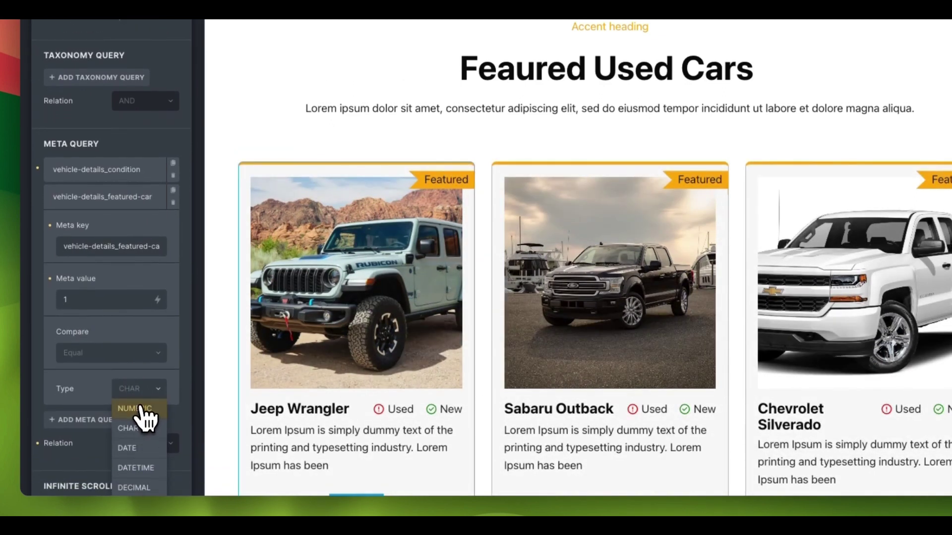
left_click(143, 410)
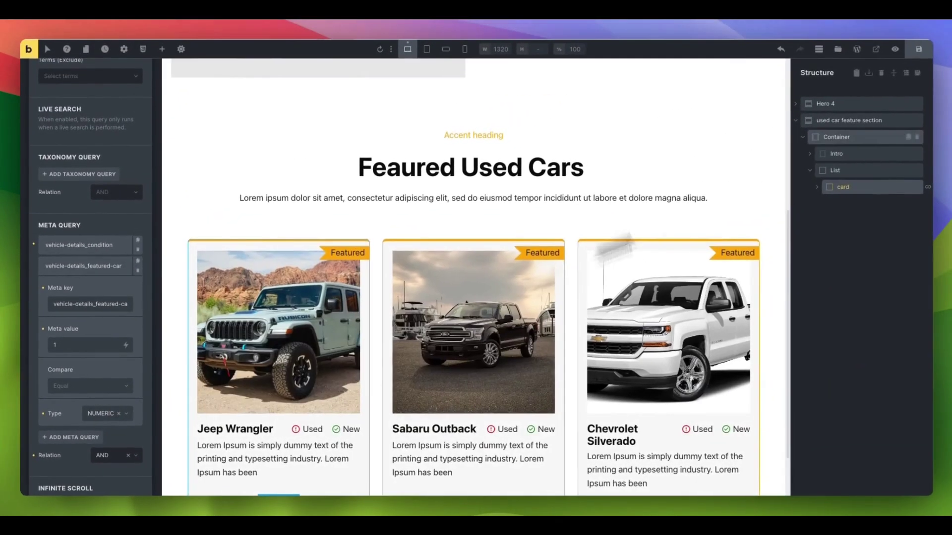
left_click(919, 51)
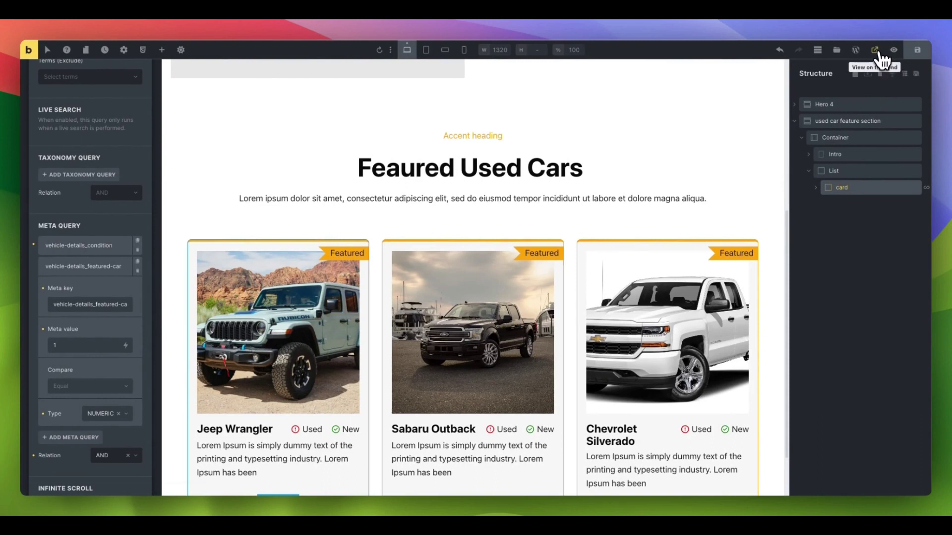
Step: View the live homepage's Featured Used Cars: Jeep Wrangler, Sabaru Outback and Chevrolet Silverado
left_click(876, 51)
scroll(631, 297, "down", 7)
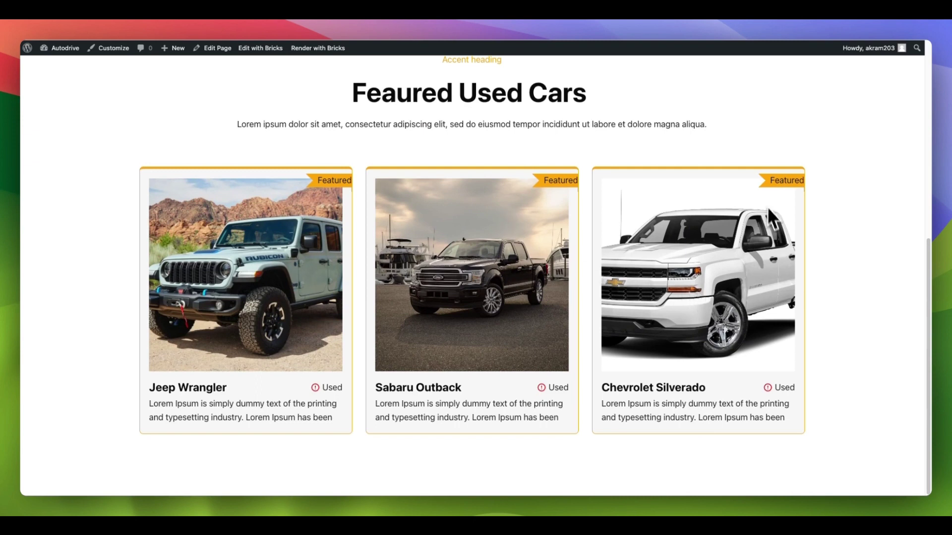
scroll(659, 286, "up", 1)
scroll(673, 285, "down", 1)
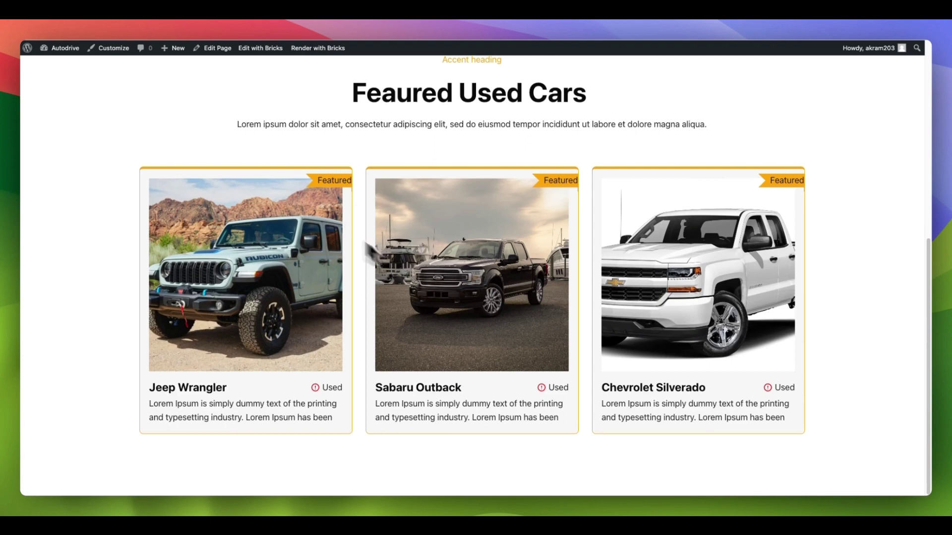
scroll(713, 279, "up", 2)
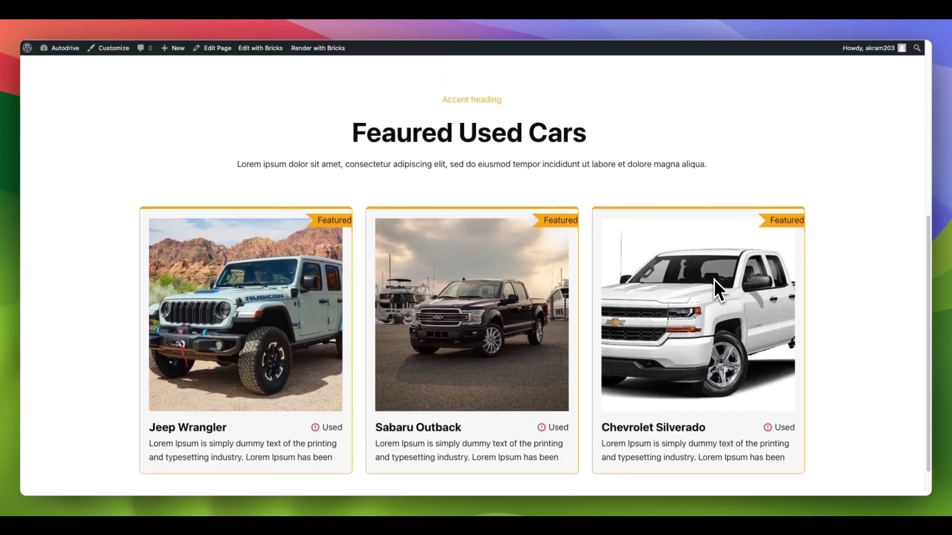
scroll(714, 279, "up", 2)
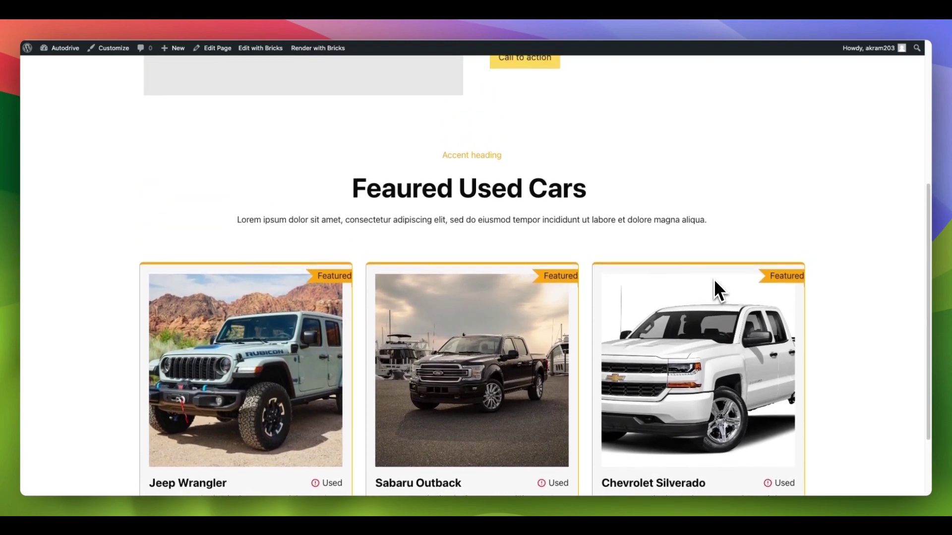
scroll(662, 295, "up", 3)
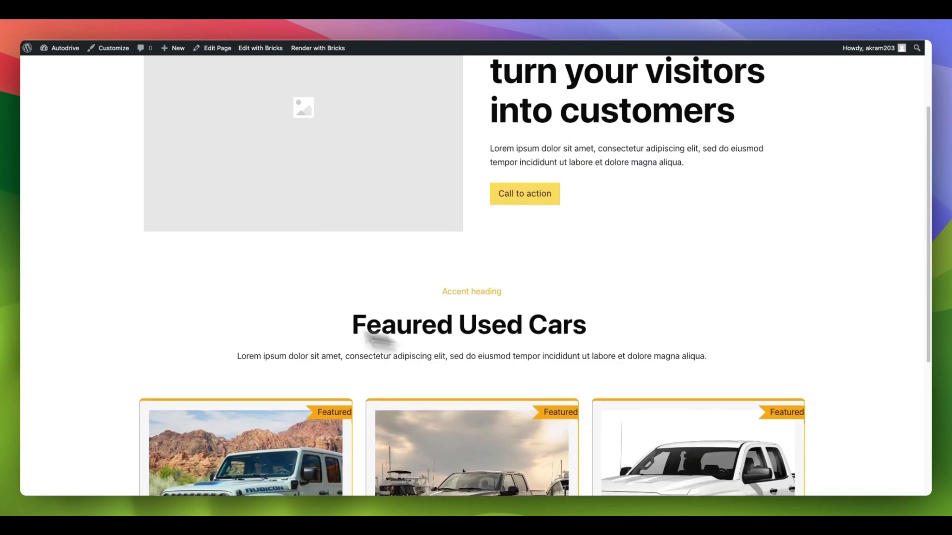
Step: Change the Jeep Wrangler's condition to New and update it
mouse_move(62, 50)
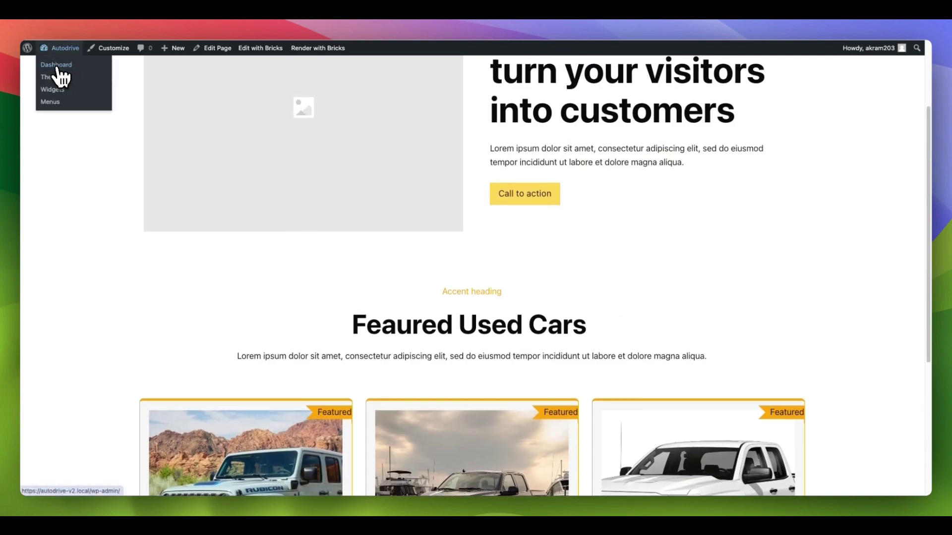
left_click(56, 68)
left_click(55, 69)
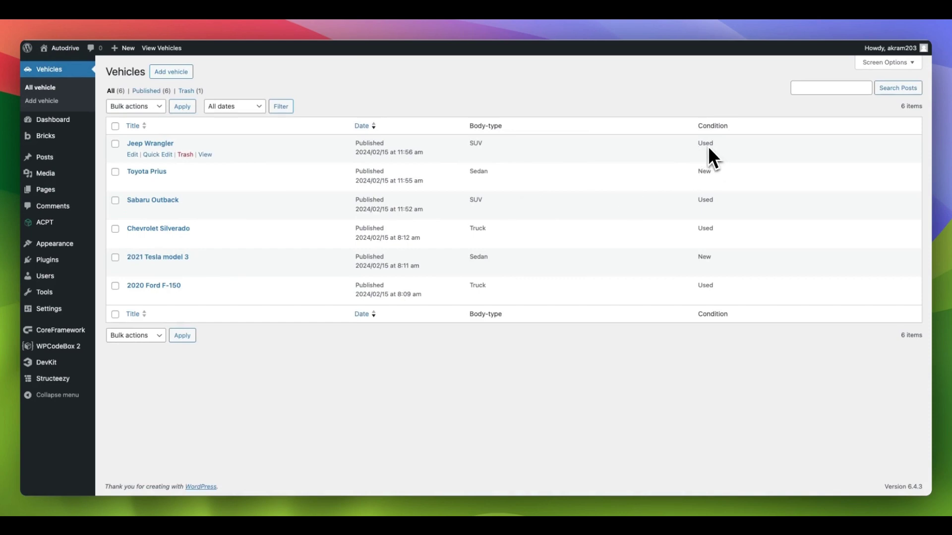
left_click(133, 154)
scroll(198, 248, "down", 10)
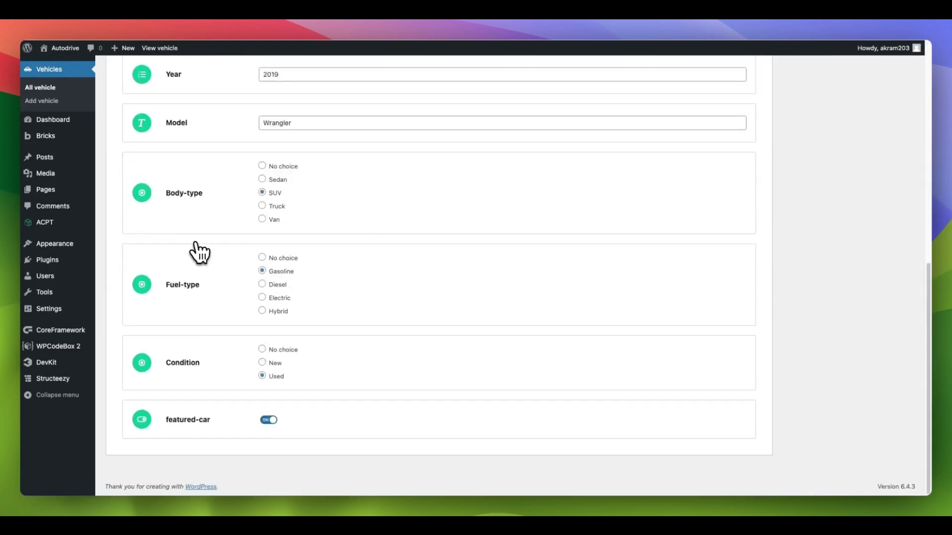
left_click(262, 363)
scroll(397, 298, "up", 10)
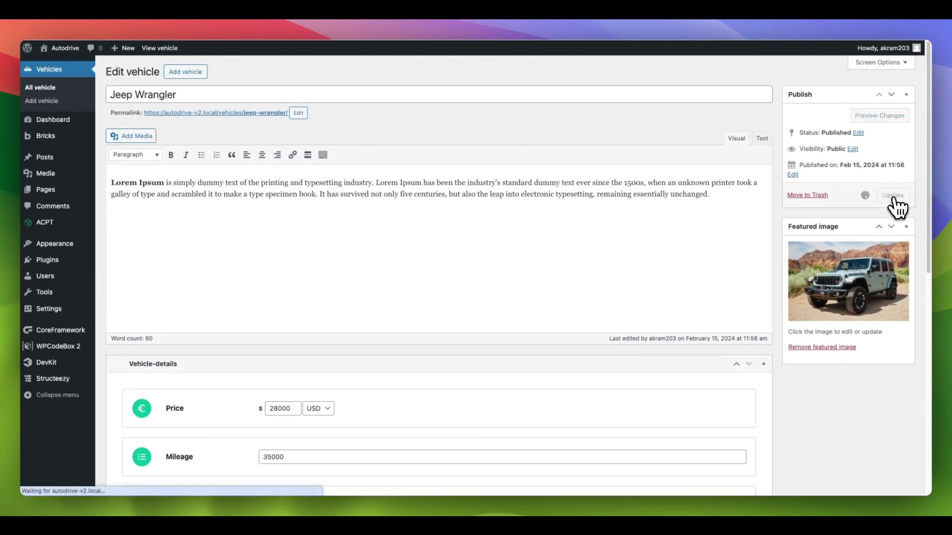
left_click(892, 196)
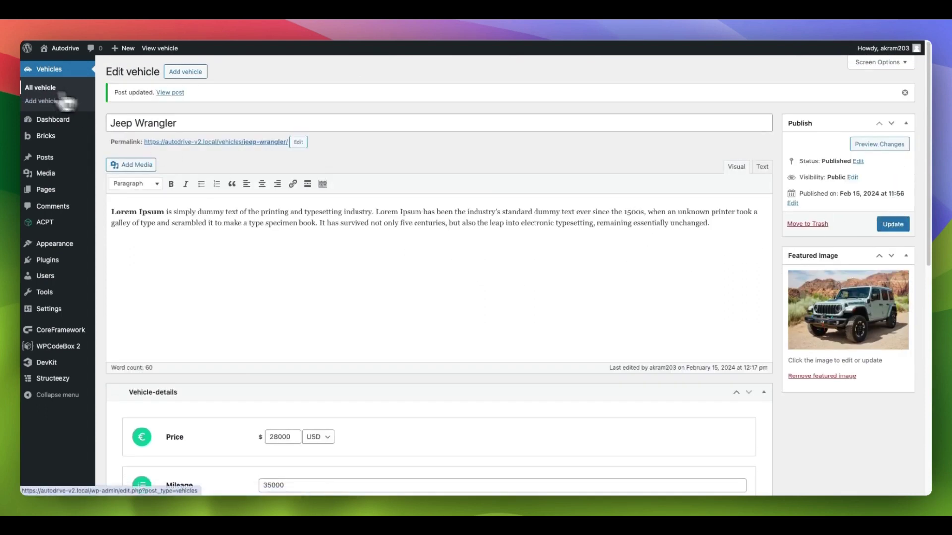
left_click(83, 89)
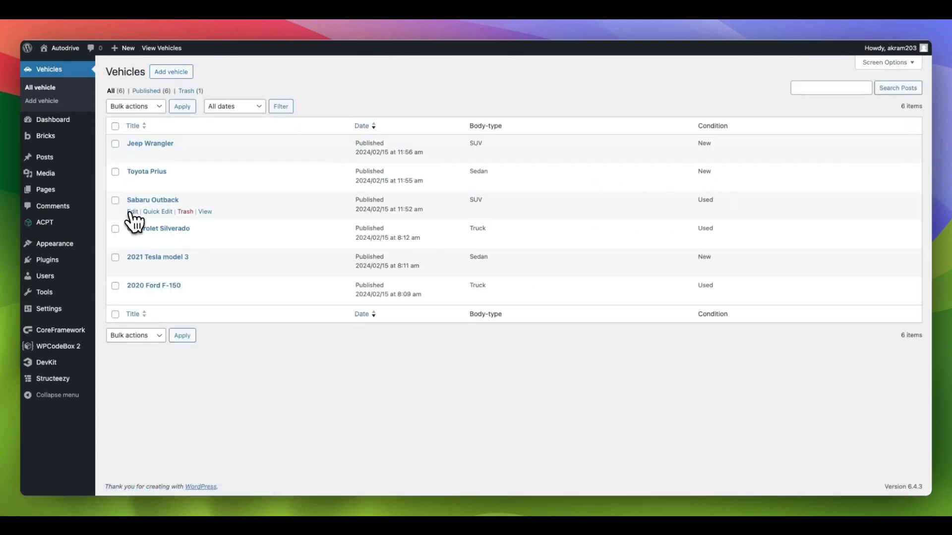
Step: Edit the Sabaru Outback and Chevrolet Silverado, saving the Silverado with condition New
left_click(133, 212)
scroll(179, 292, "down", 10)
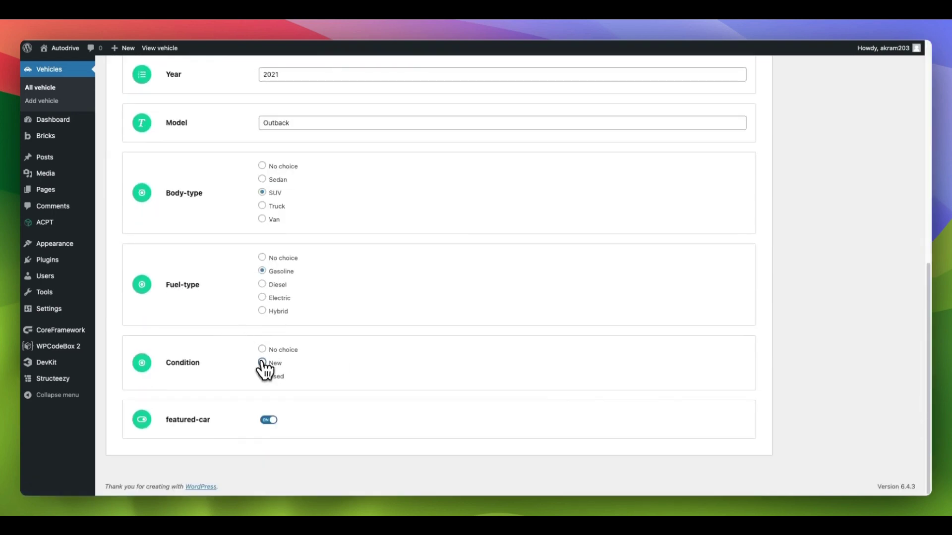
scroll(729, 312, "up", 10)
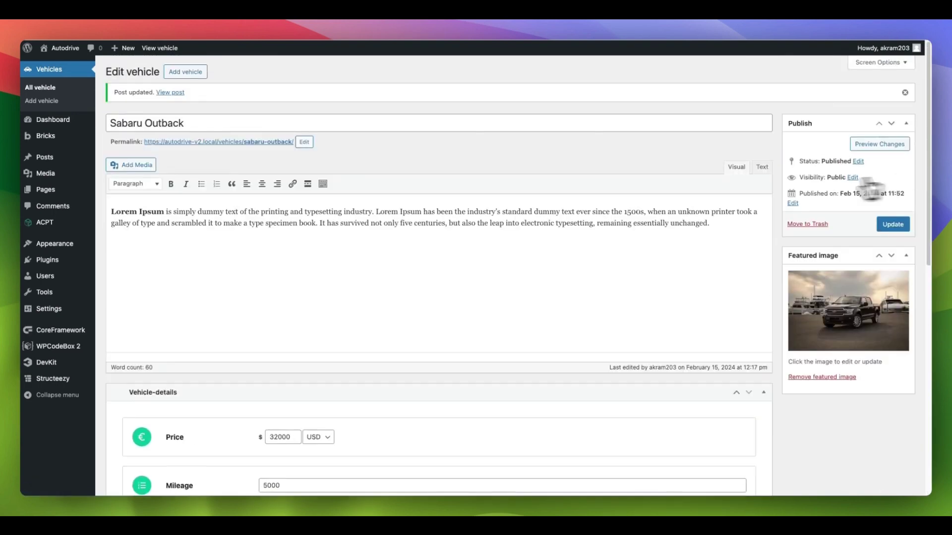
left_click(42, 88)
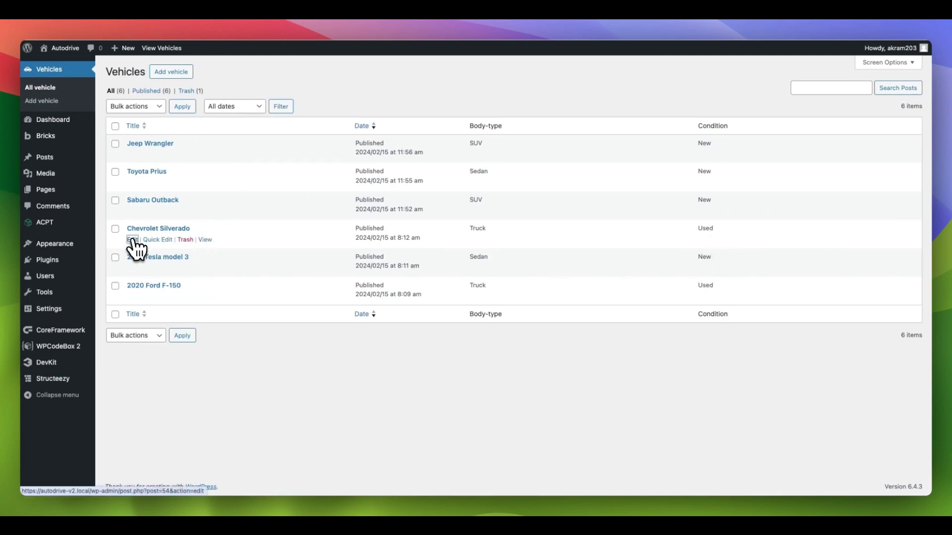
left_click(132, 240)
scroll(230, 315, "down", 10)
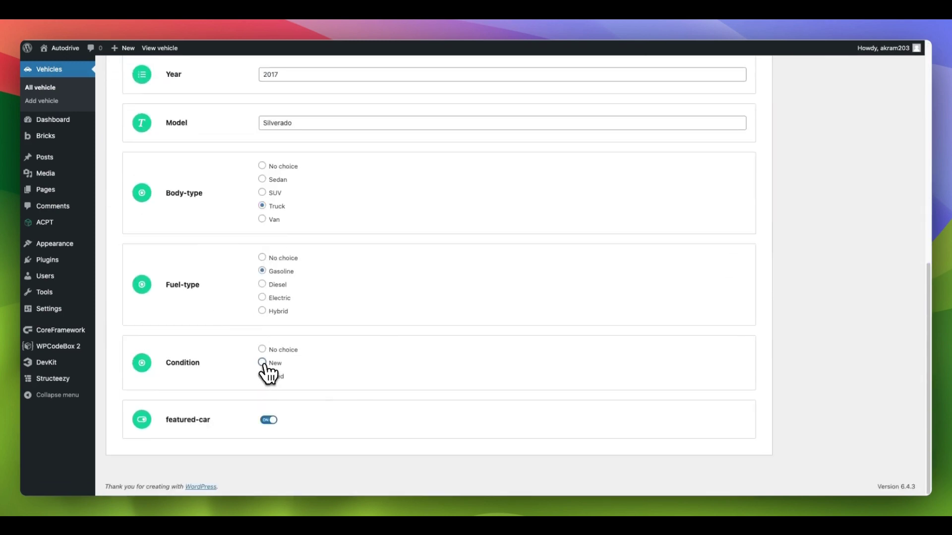
scroll(684, 328, "up", 10)
scroll(685, 328, "down", 6)
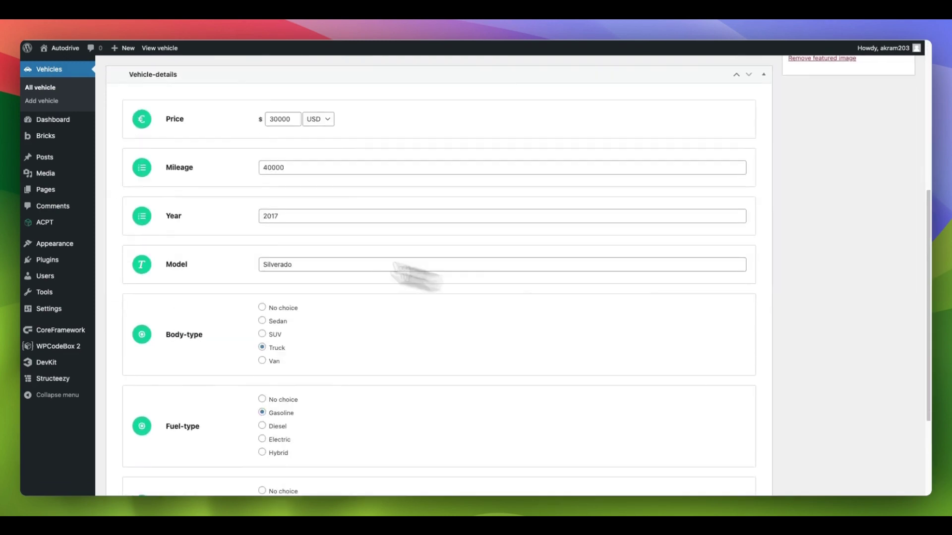
scroll(324, 249, "down", 5)
scroll(198, 247, "up", 10)
left_click(893, 95)
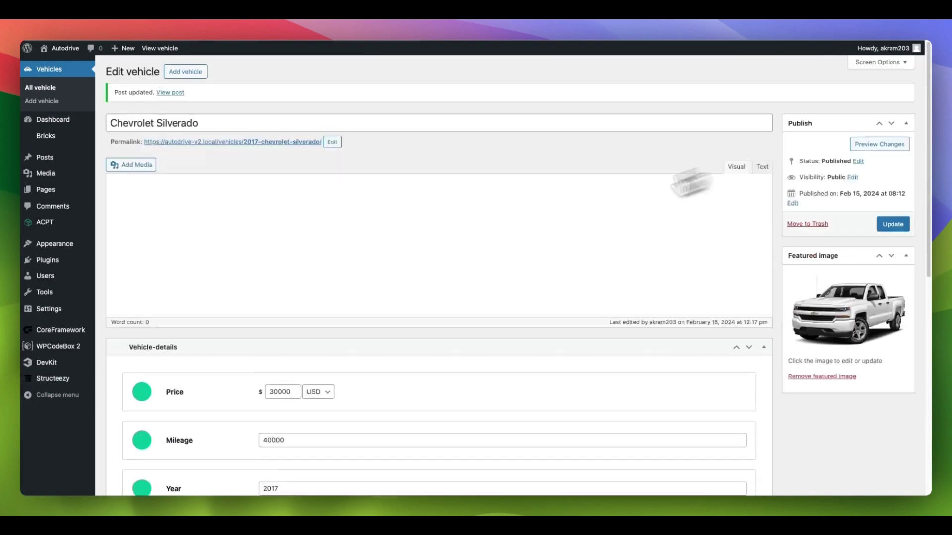
left_click(47, 88)
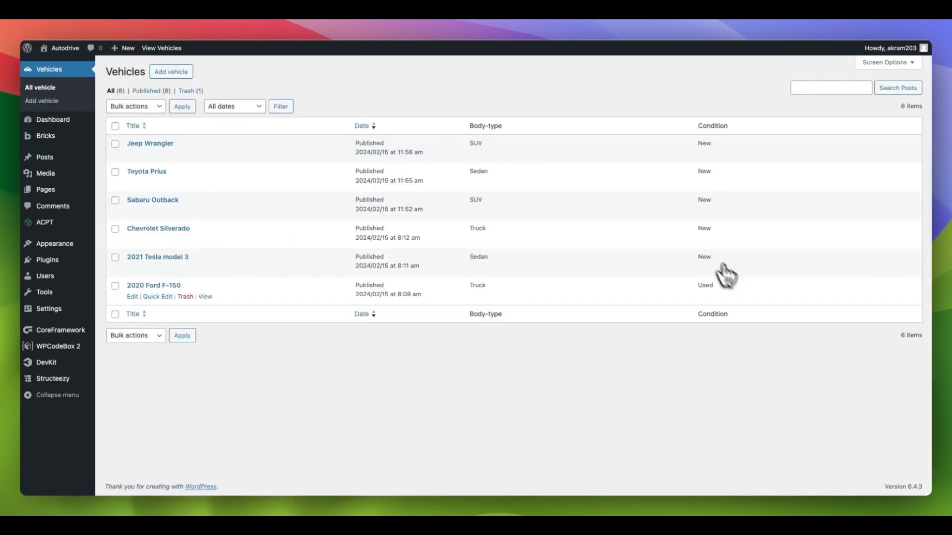
Step: Check the 2020 Ford F-150 and 2021 Tesla model 3 vehicle settings
left_click(131, 297)
scroll(252, 366, "down", 5)
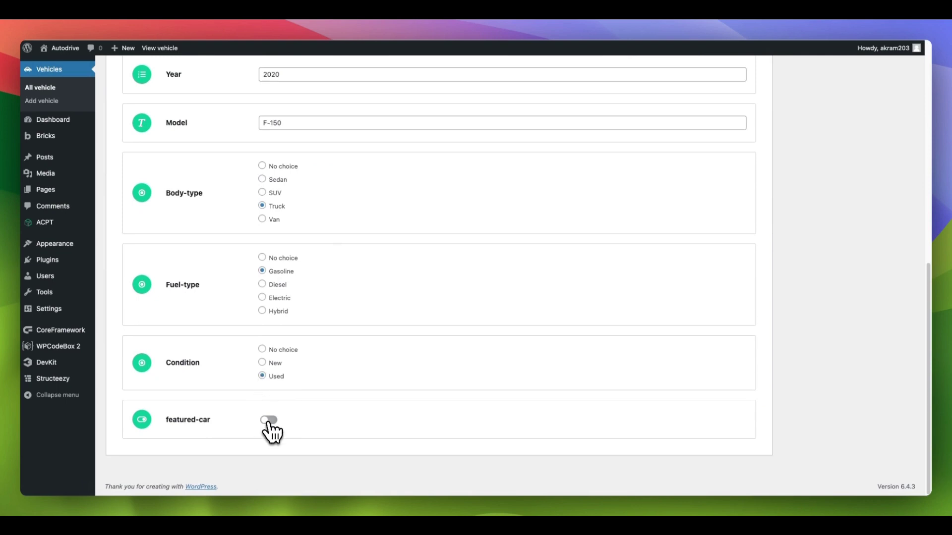
left_click(45, 90)
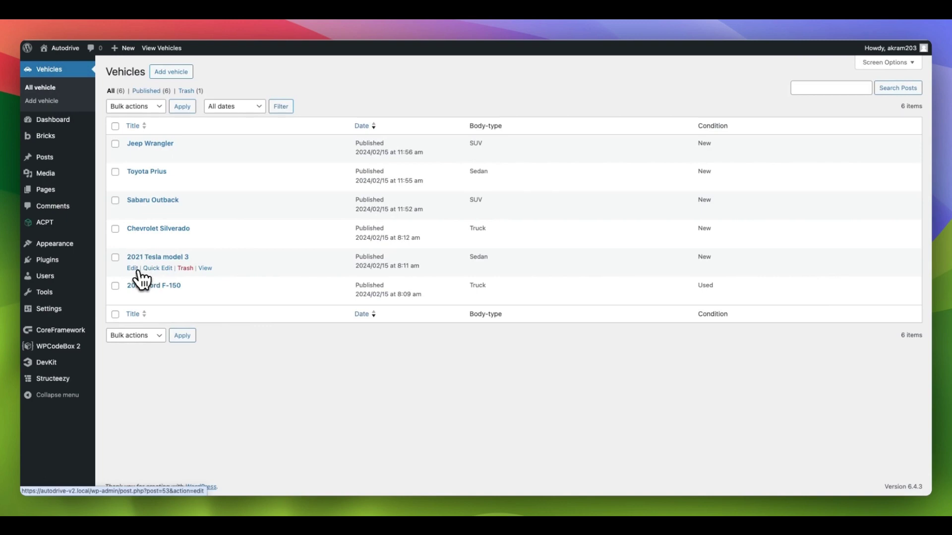
left_click(135, 269)
scroll(180, 282, "down", 10)
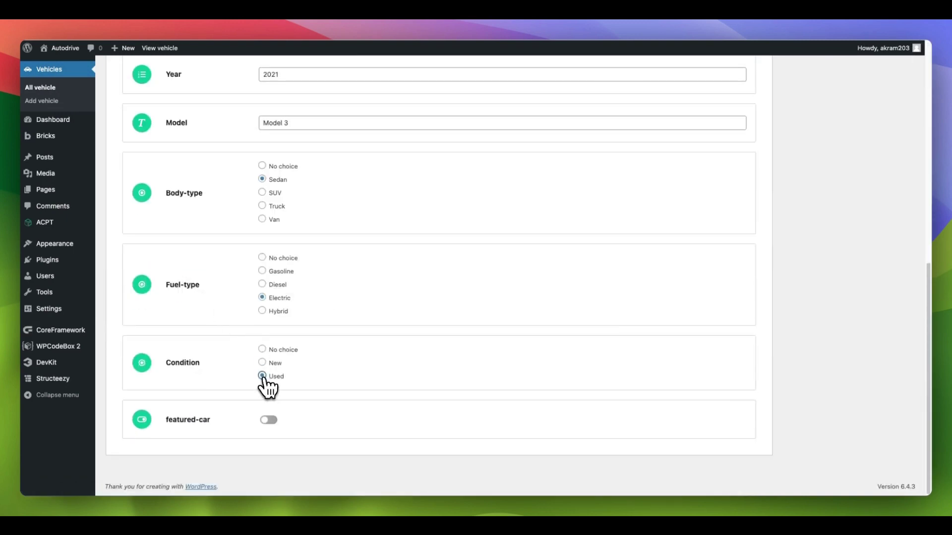
scroll(810, 255, "up", 10)
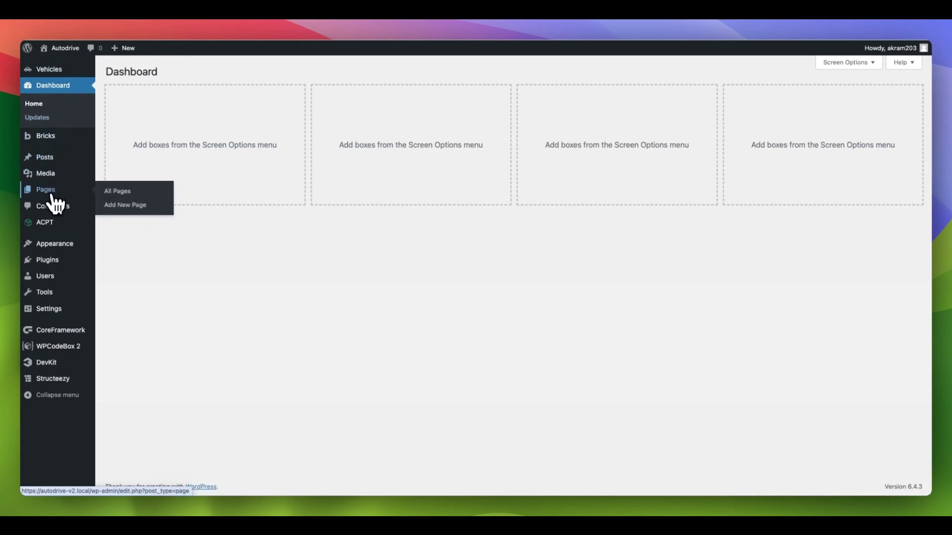
Step: View the live Home page and confirm Featured Used Cars shows only the 2021 Tesla model 3
left_click(135, 193)
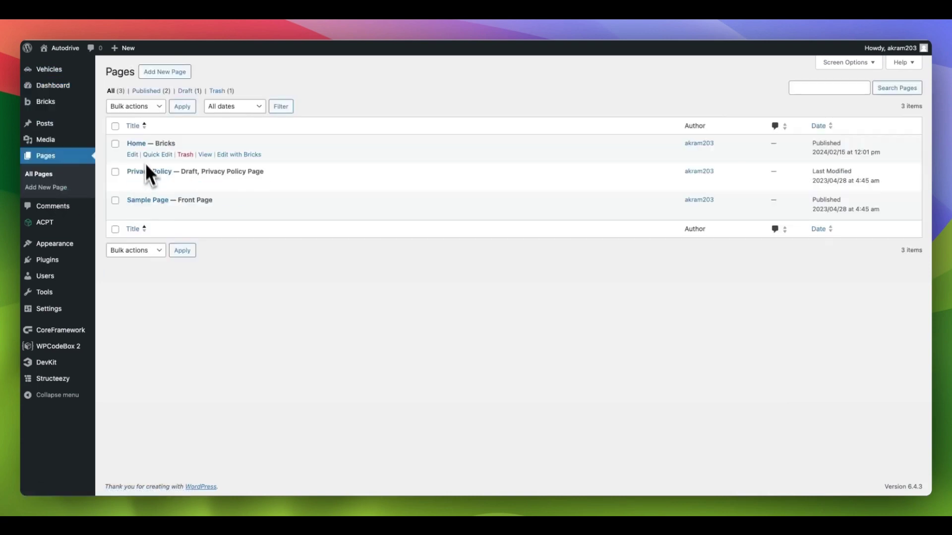
left_click(208, 155)
scroll(272, 218, "down", 6)
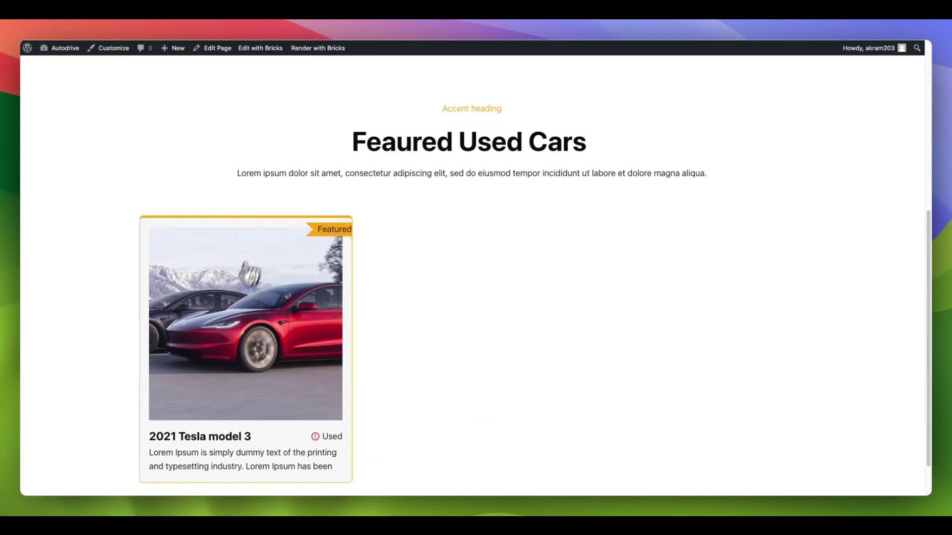
scroll(319, 372, "down", 1)
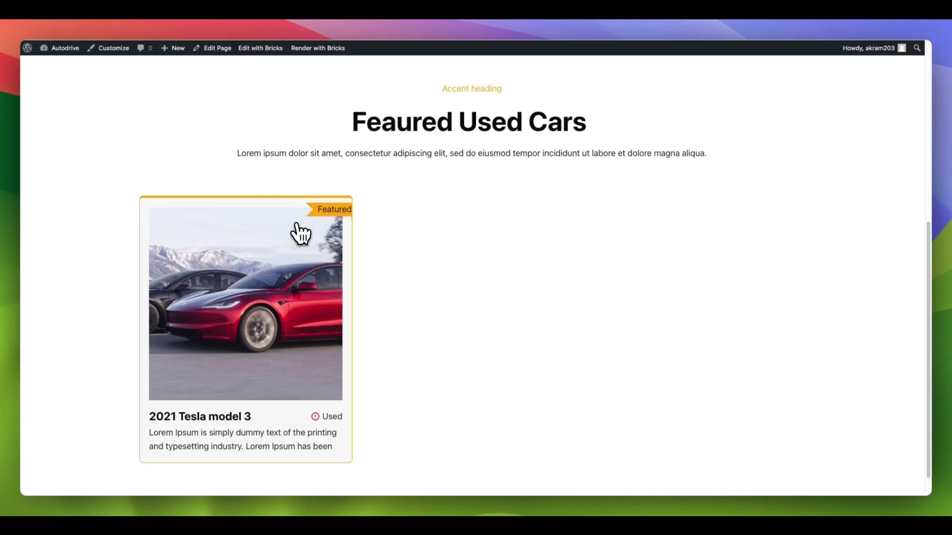
scroll(300, 232, "up", 4)
scroll(292, 231, "up", 3)
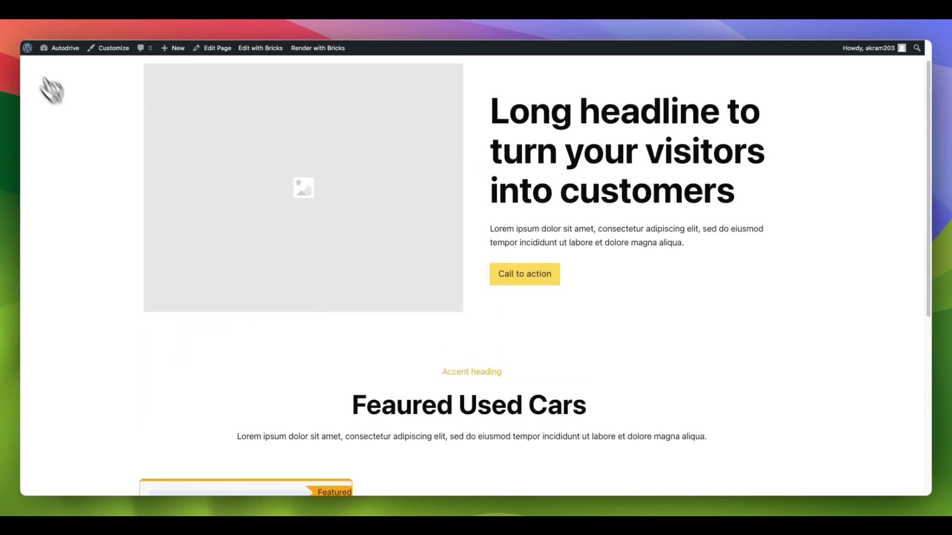
Step: Turn off the 2021 Tesla model 3's featured toggle, update it, and go to All Pages
left_click(53, 64)
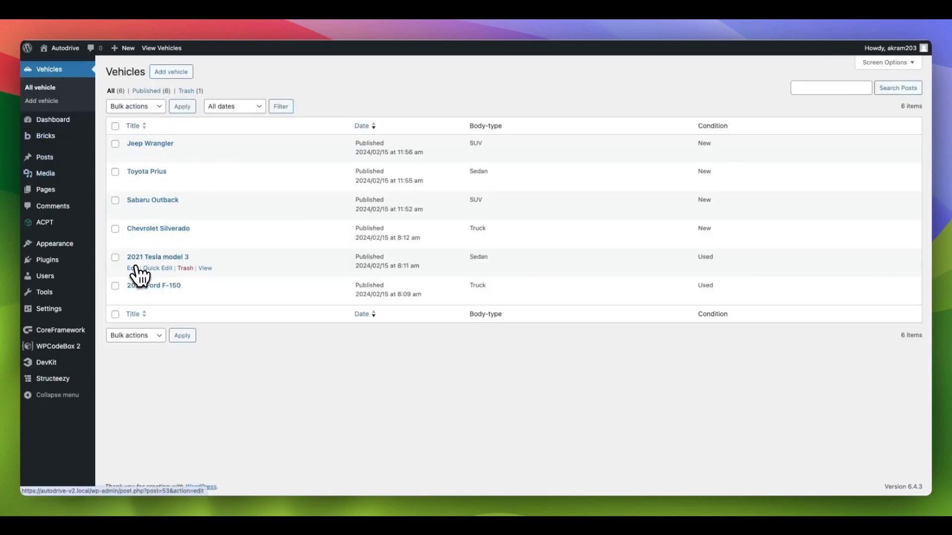
left_click(133, 268)
scroll(334, 357, "down", 10)
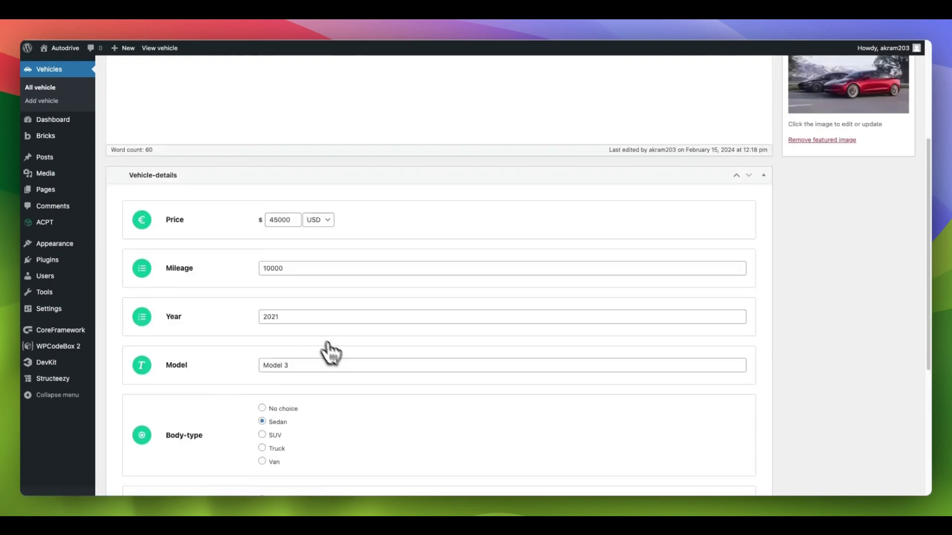
left_click(270, 421)
scroll(776, 268, "up", 8)
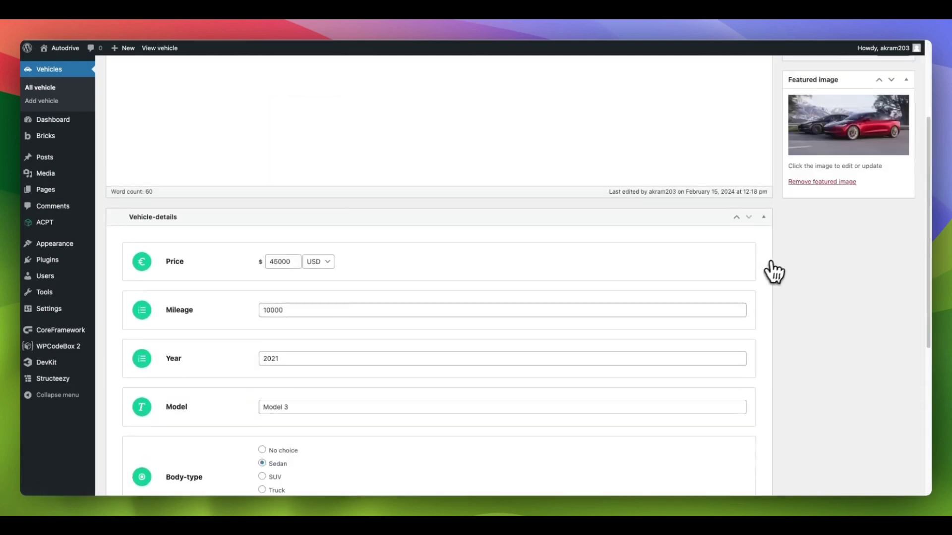
left_click(892, 124)
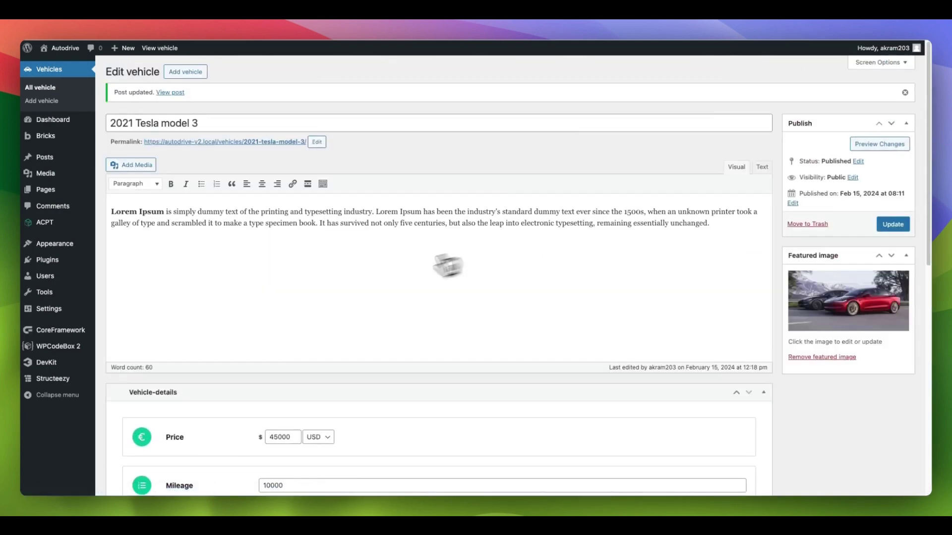
mouse_move(56, 189)
left_click(161, 192)
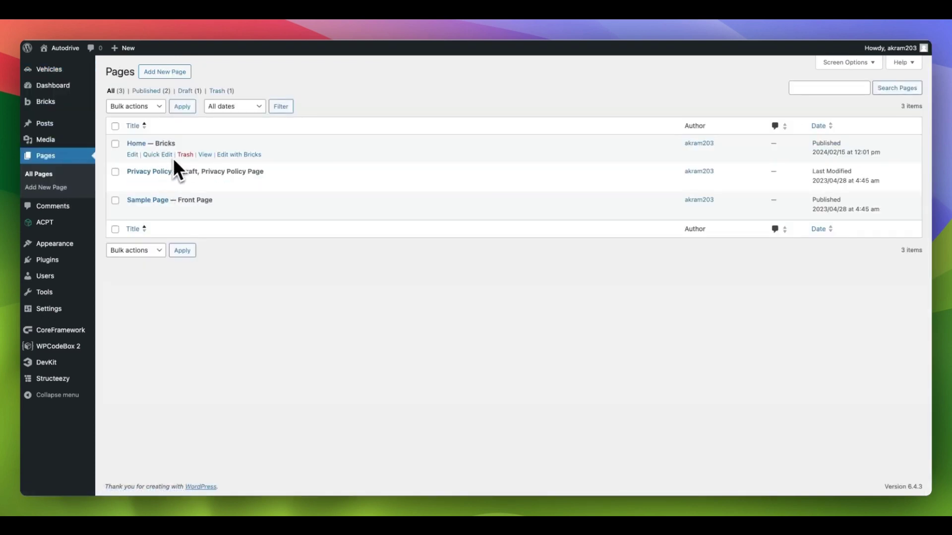
Step: Open Home in Bricks and copy the vehicle card's query ID llgscg
left_click(209, 158)
scroll(322, 227, "down", 3)
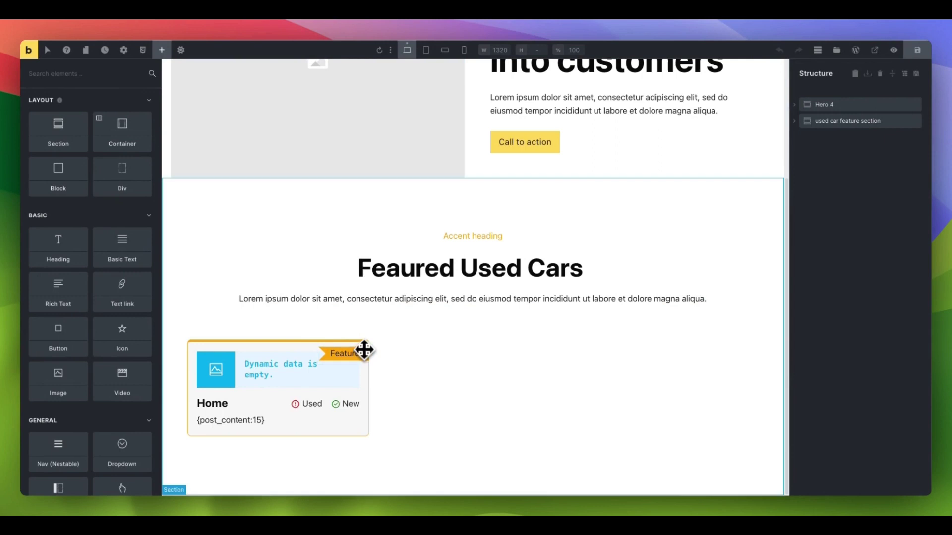
left_click(364, 347)
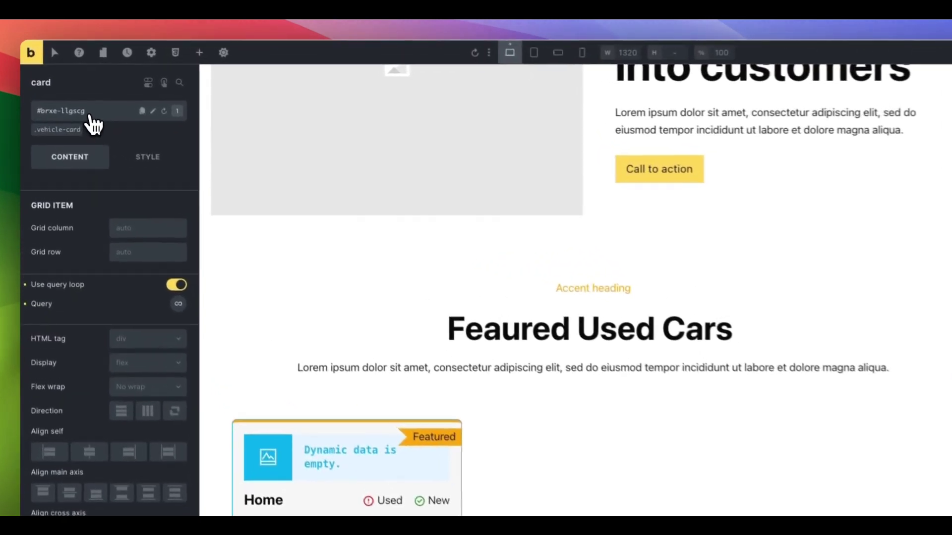
double_click(57, 97)
key("Escape")
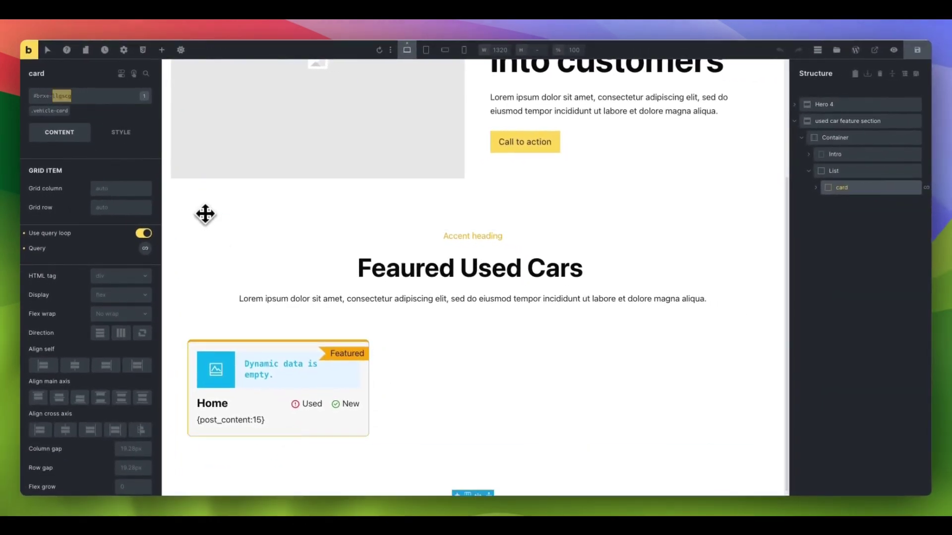
left_click(209, 220)
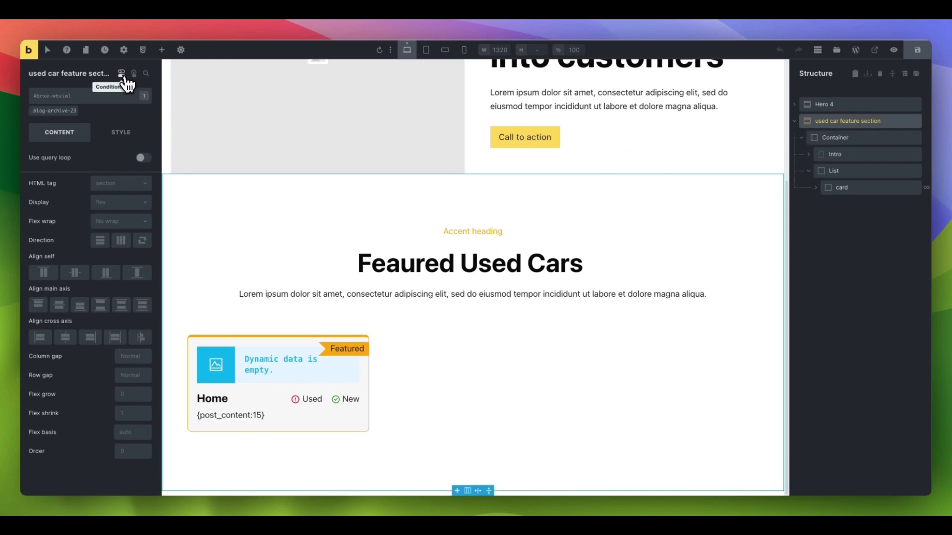
Step: Add a Dynamic data condition {query_results_count:llgscg} with operator > to the used car feature section
left_click(122, 74)
left_click(133, 99)
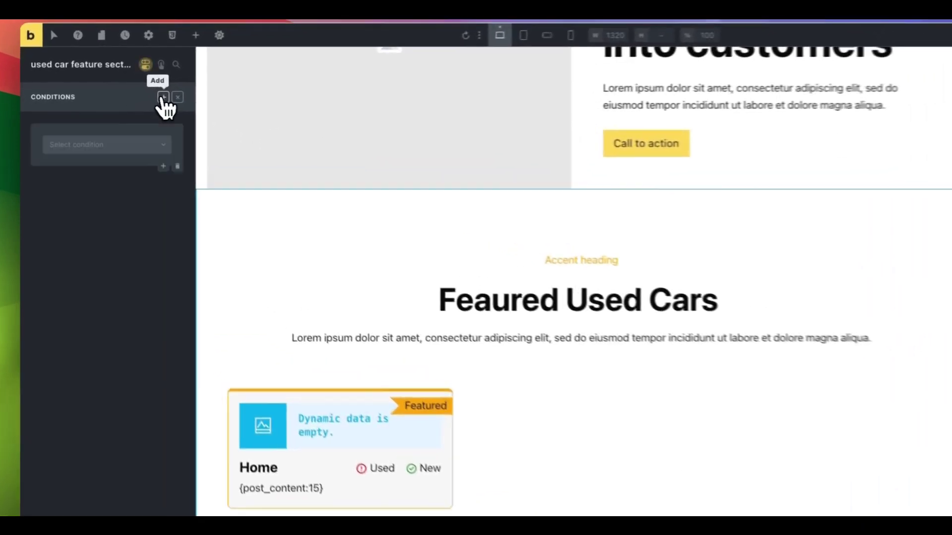
left_click(134, 140)
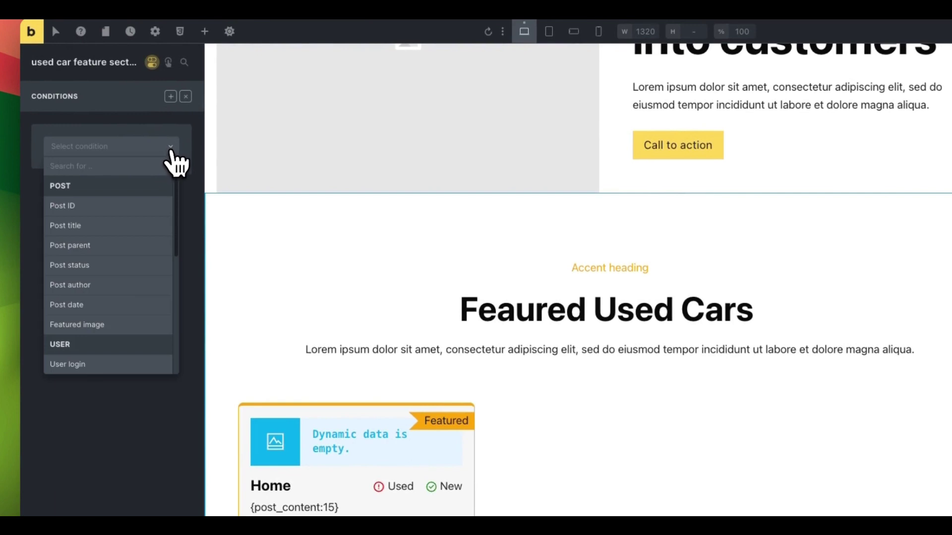
type("dyna")
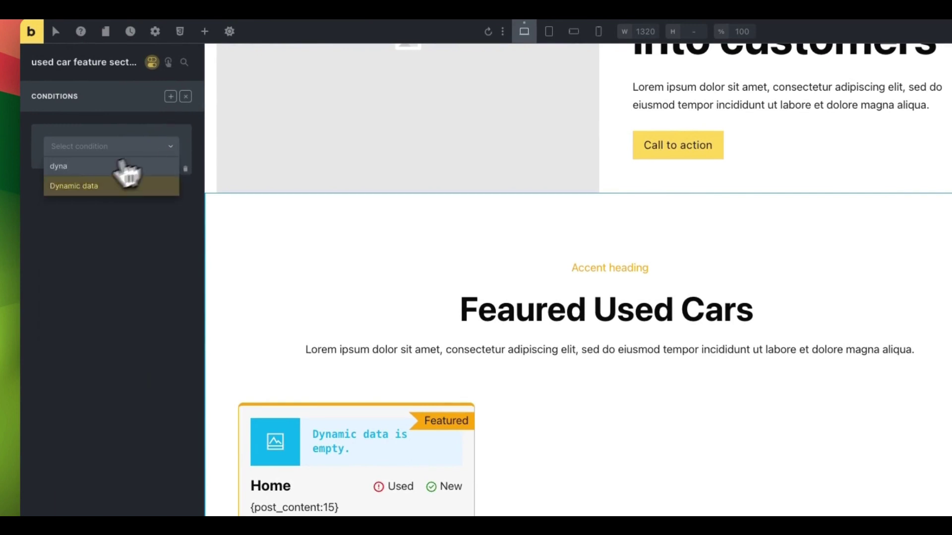
left_click(111, 183)
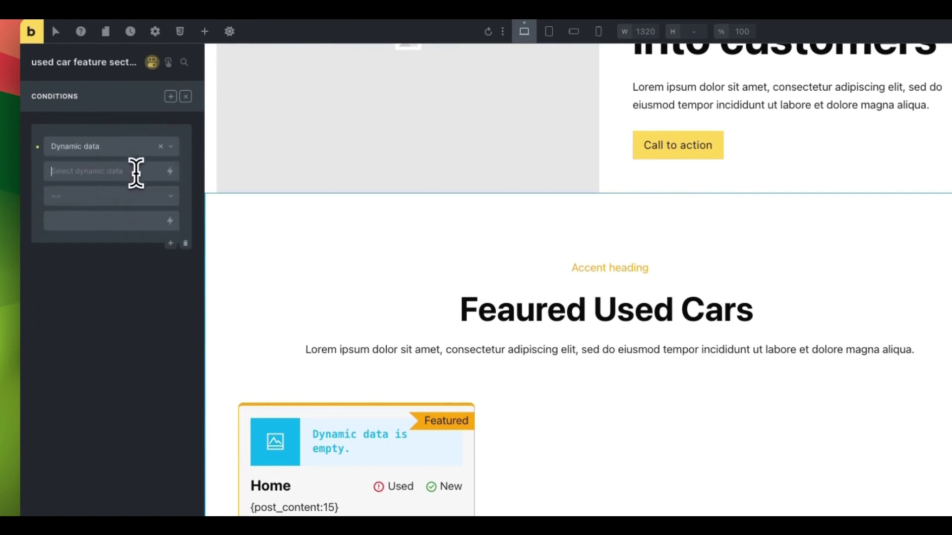
left_click(166, 178)
type("count")
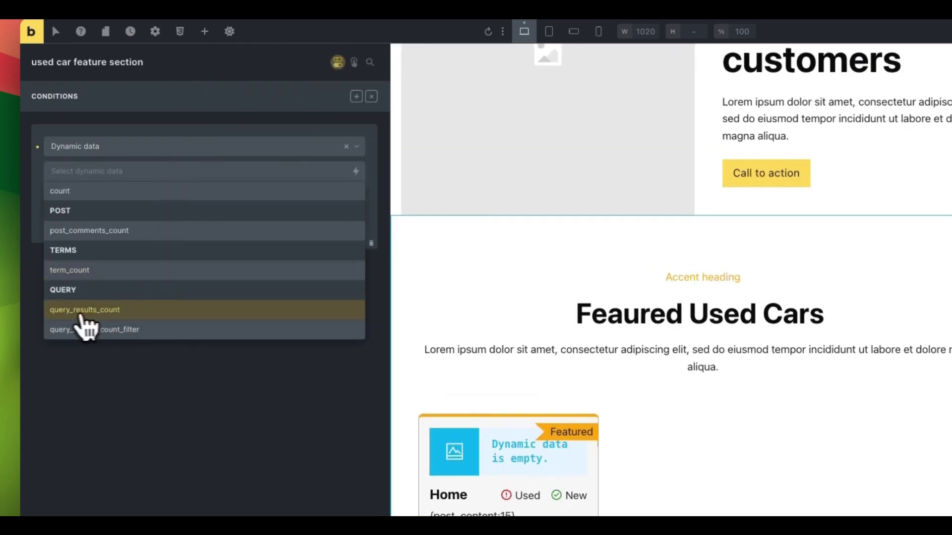
left_click(75, 311)
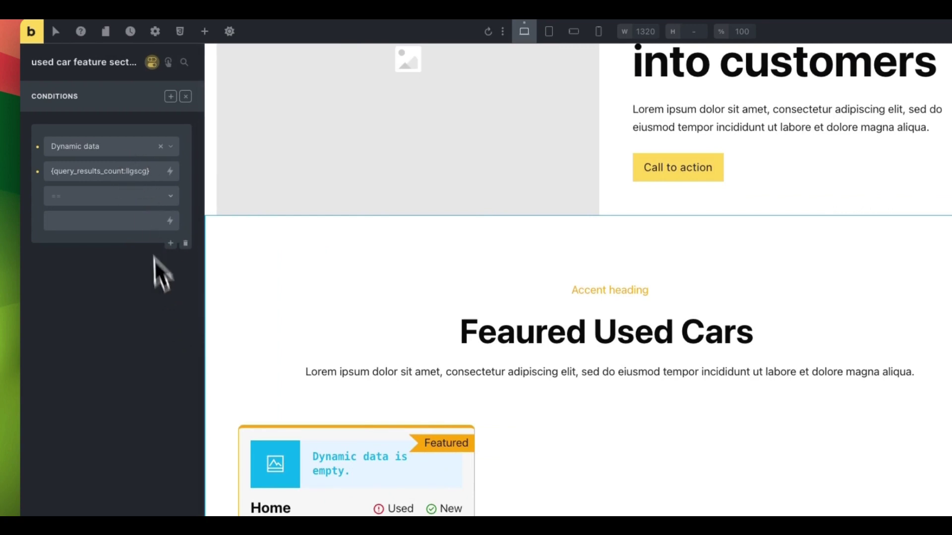
left_click(116, 198)
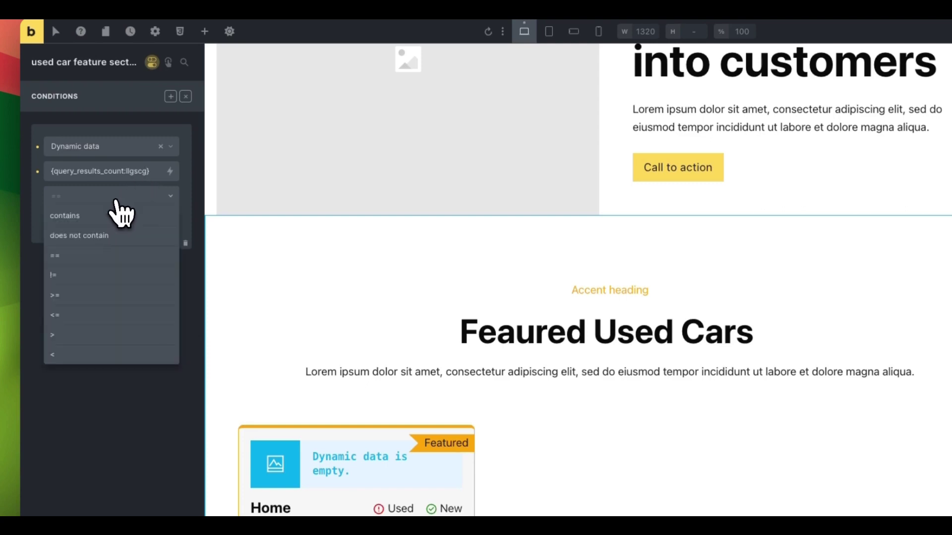
left_click(89, 335)
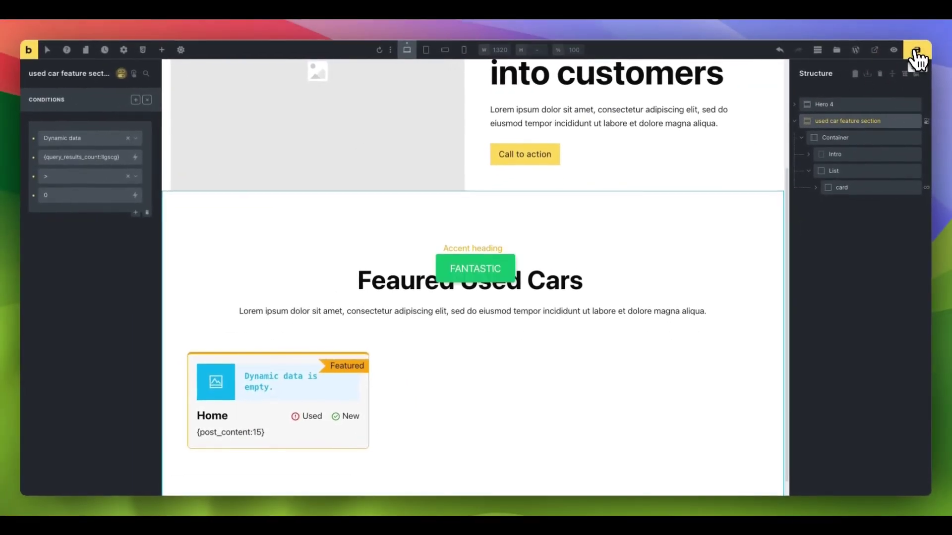
Step: Check that the live homepage now hides the empty car section
left_click(876, 50)
scroll(546, 236, "down", 1)
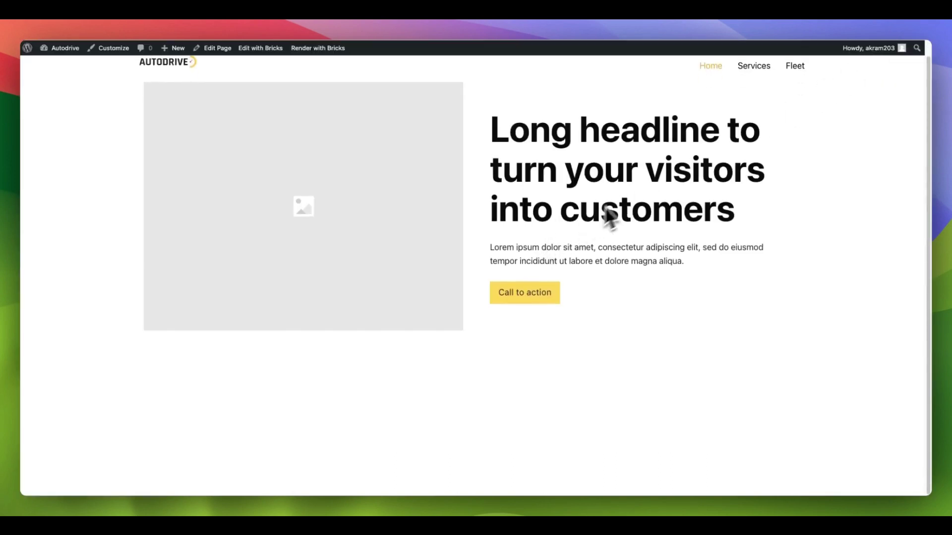
scroll(607, 357, "up", 1)
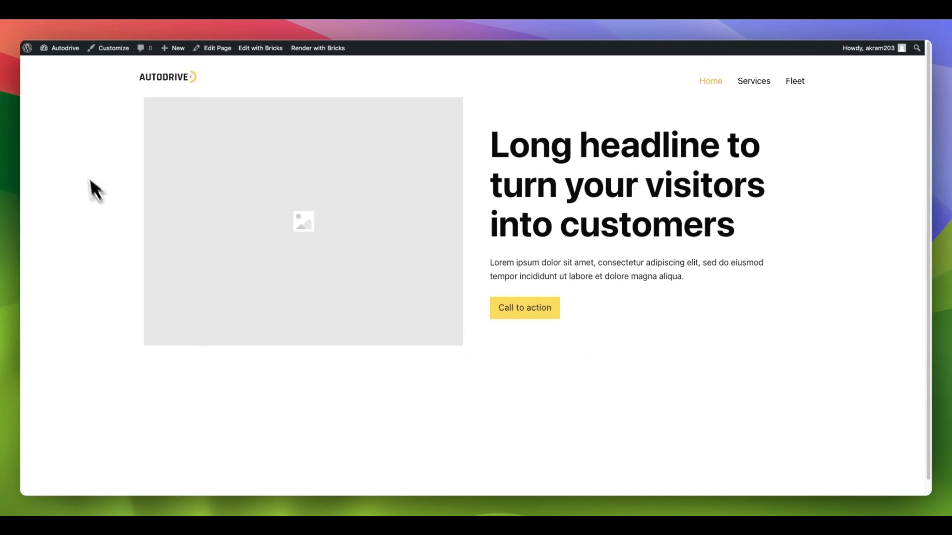
Step: Edit Jeep Wrangler and Toyota Prius to make them featured Used vehicles
left_click(57, 62)
mouse_move(58, 70)
left_click(118, 71)
left_click(146, 142)
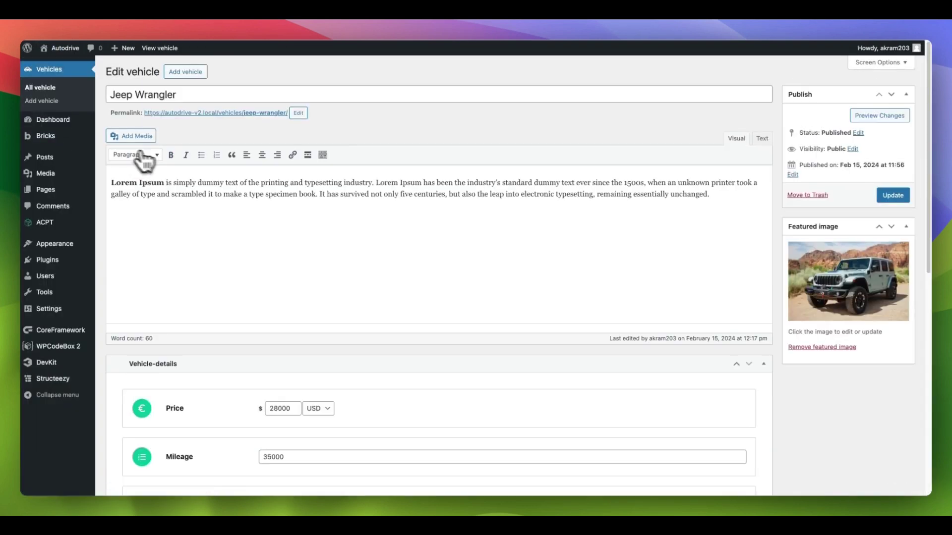
scroll(425, 314, "down", 10)
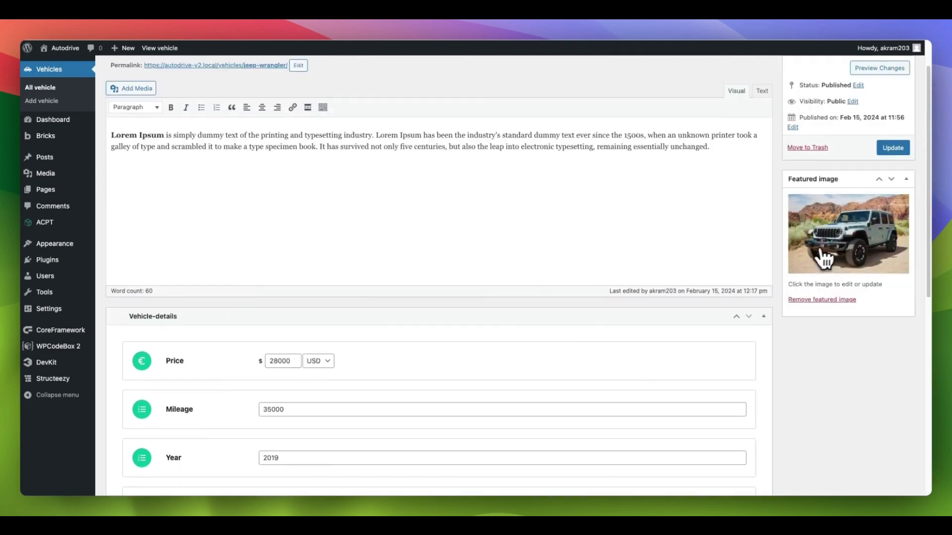
left_click(136, 175)
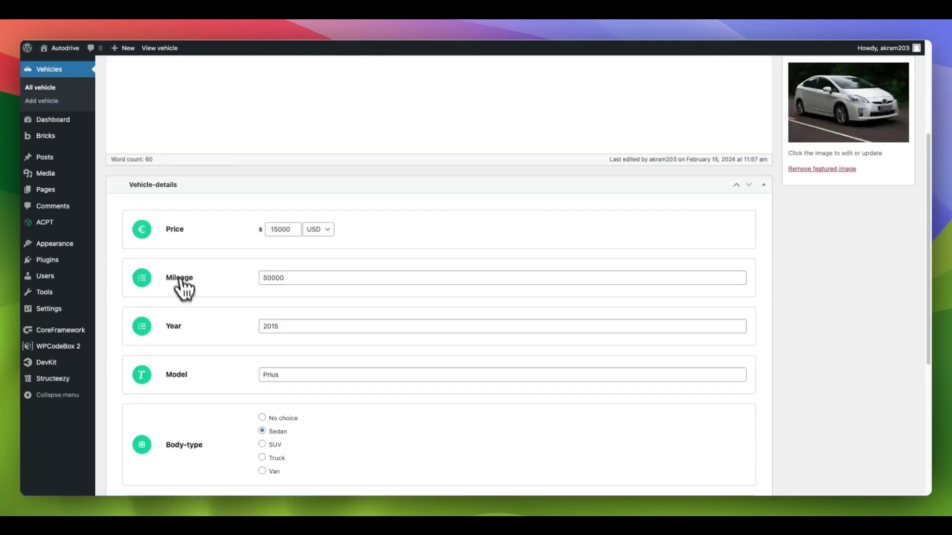
scroll(183, 288, "down", 5)
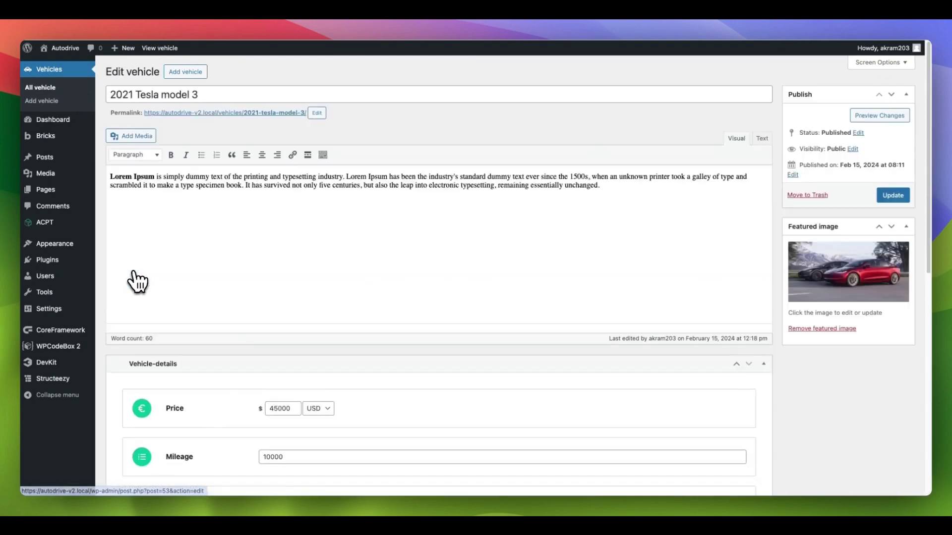
scroll(245, 389, "down", 10)
scroll(750, 323, "up", 2)
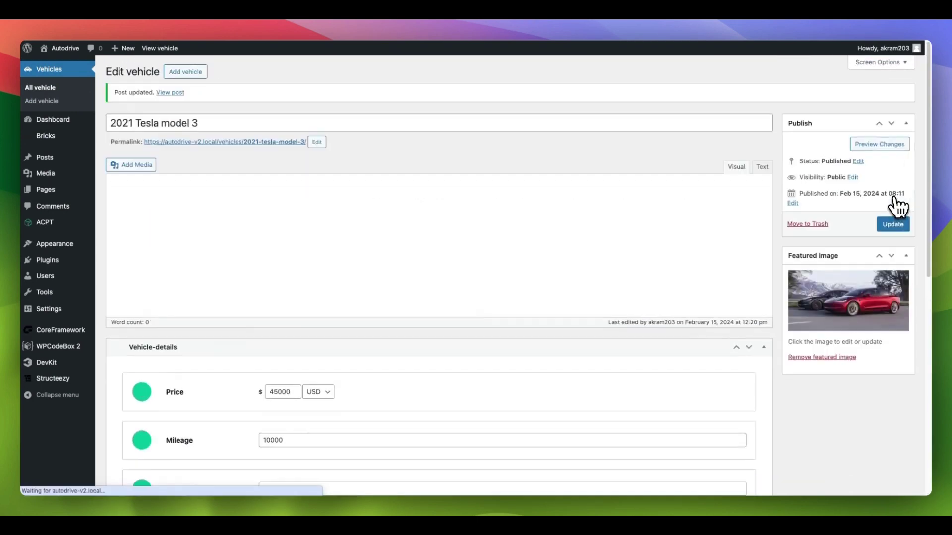
Step: View the live Home page showing Jeep Wrangler, Toyota Prius and 2021 Tesla model 3 as featured Used cars
left_click(46, 189)
left_click(206, 156)
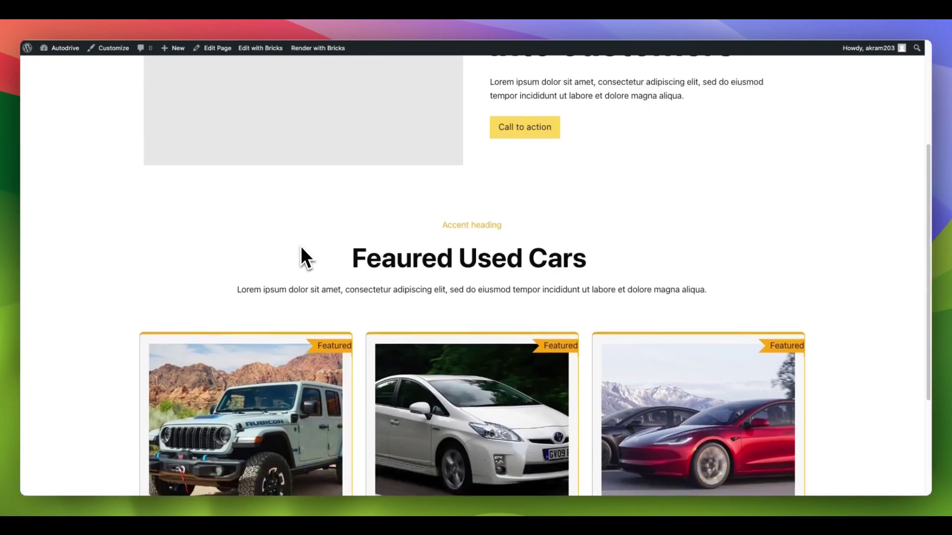
scroll(301, 245, "down", 3)
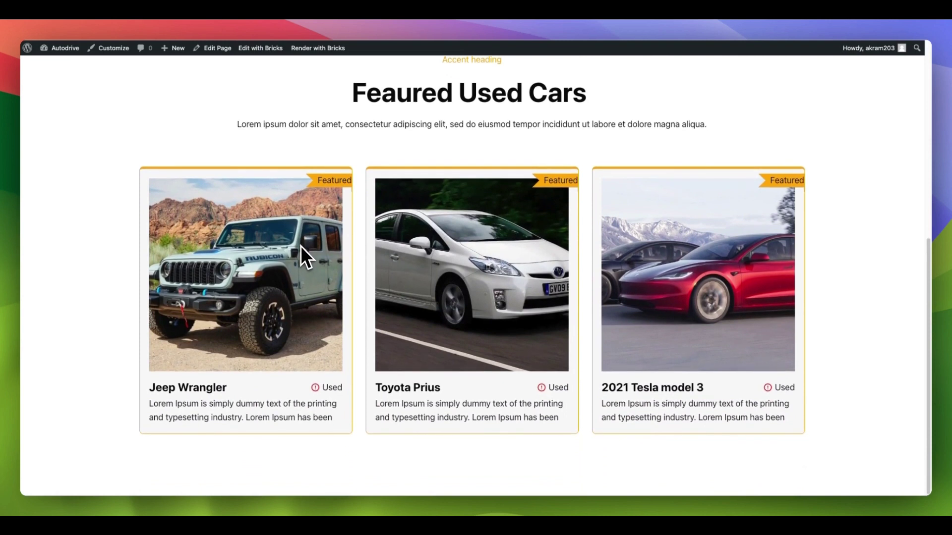